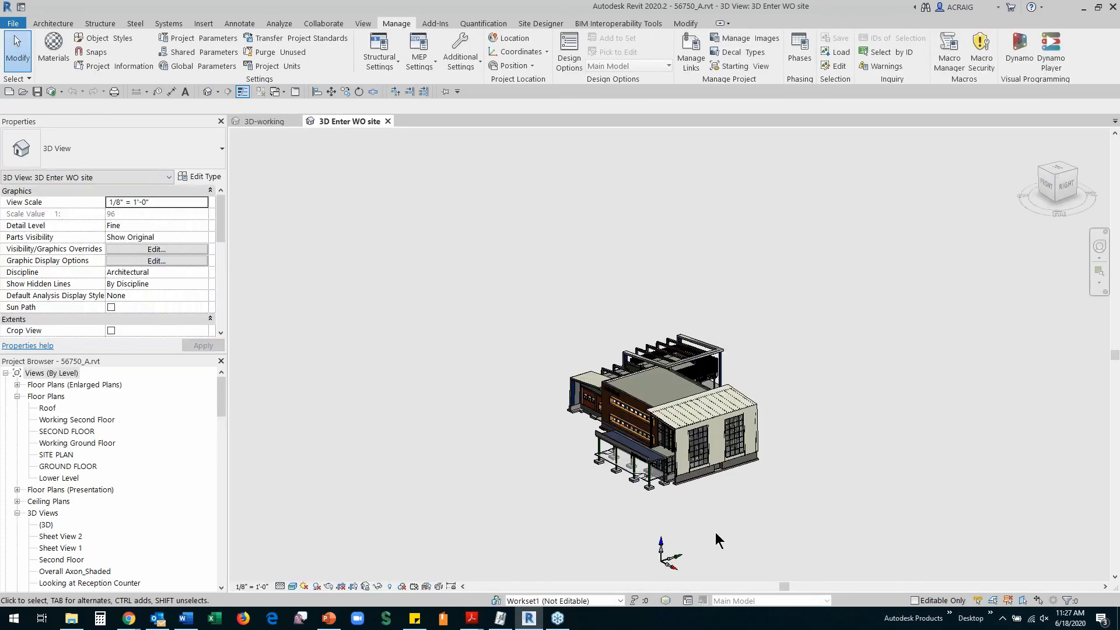
scroll(683, 501, "up", 4)
scroll(680, 496, "up", 2)
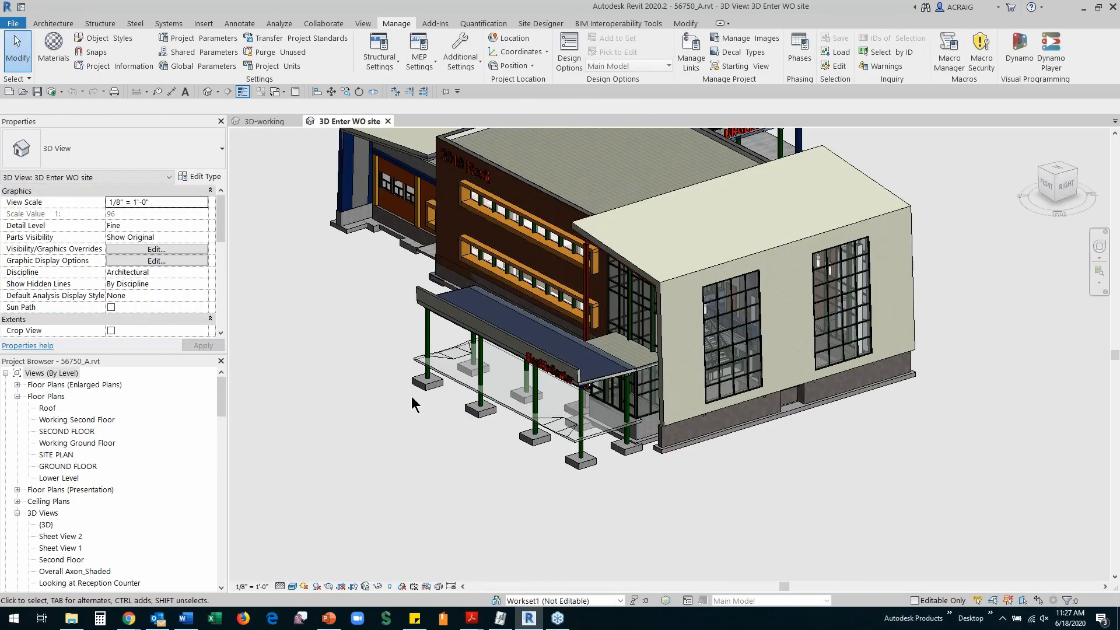
left_click(431, 378)
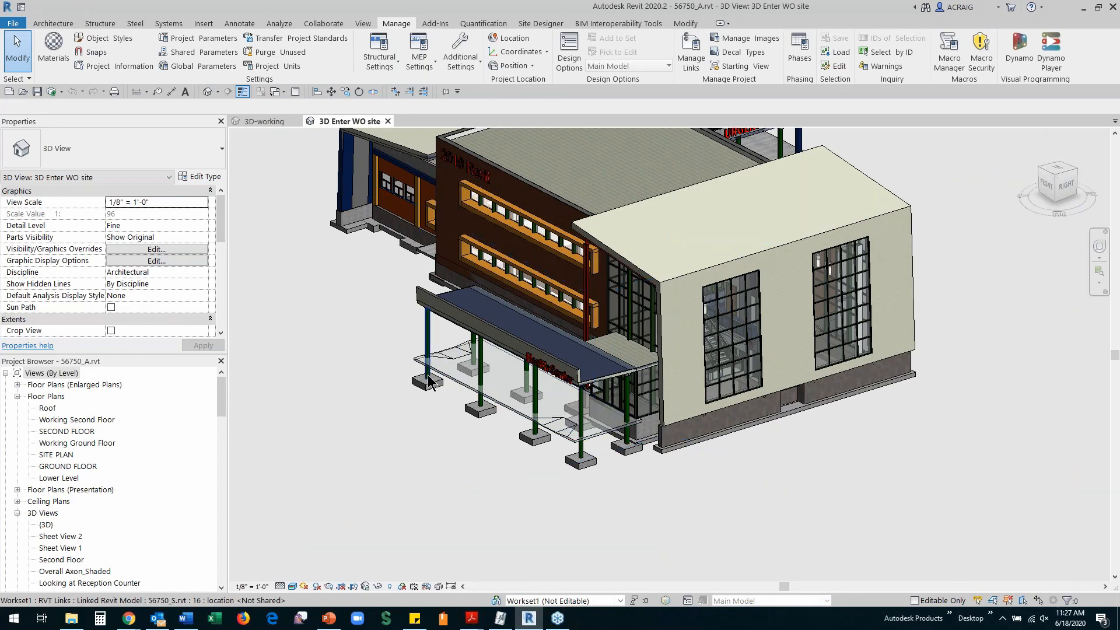
left_click(430, 378)
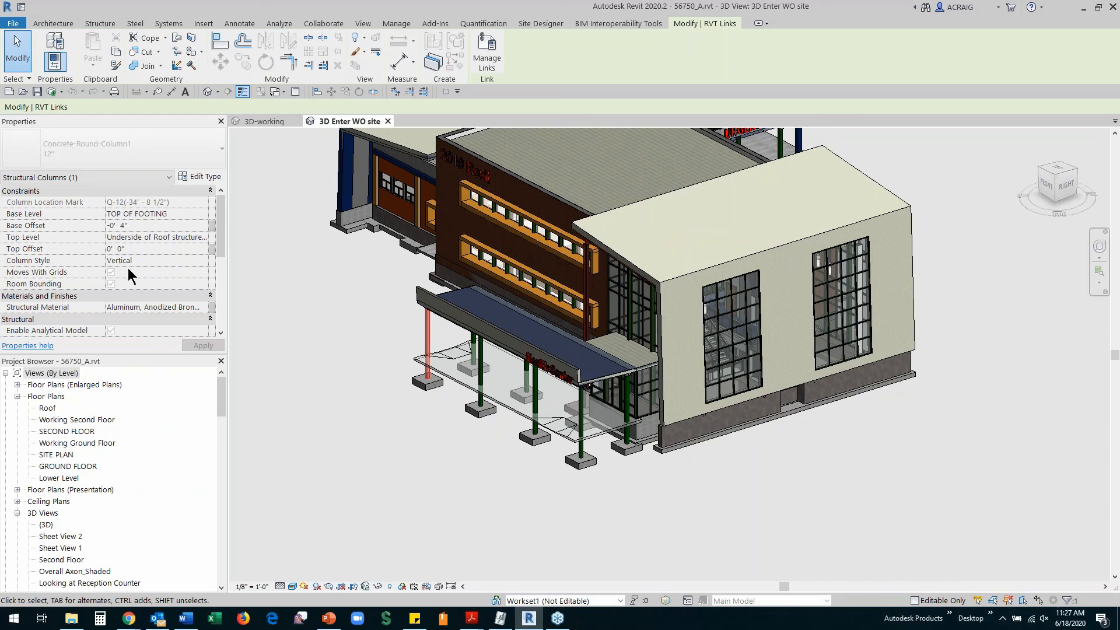
left_click(396, 23)
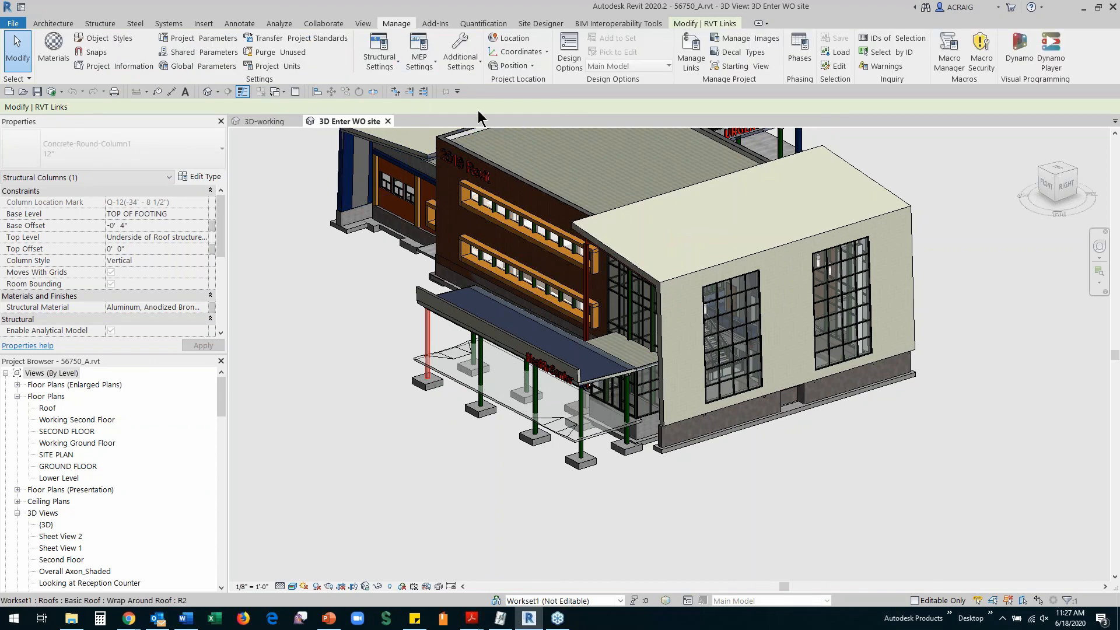
left_click(687, 54)
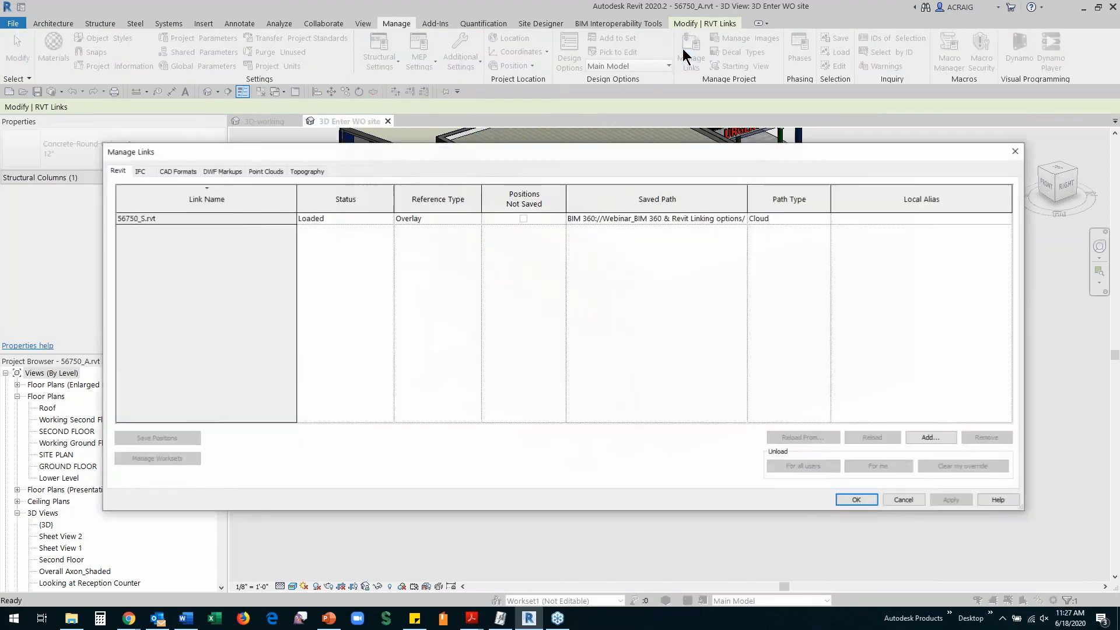
double_click(747, 199)
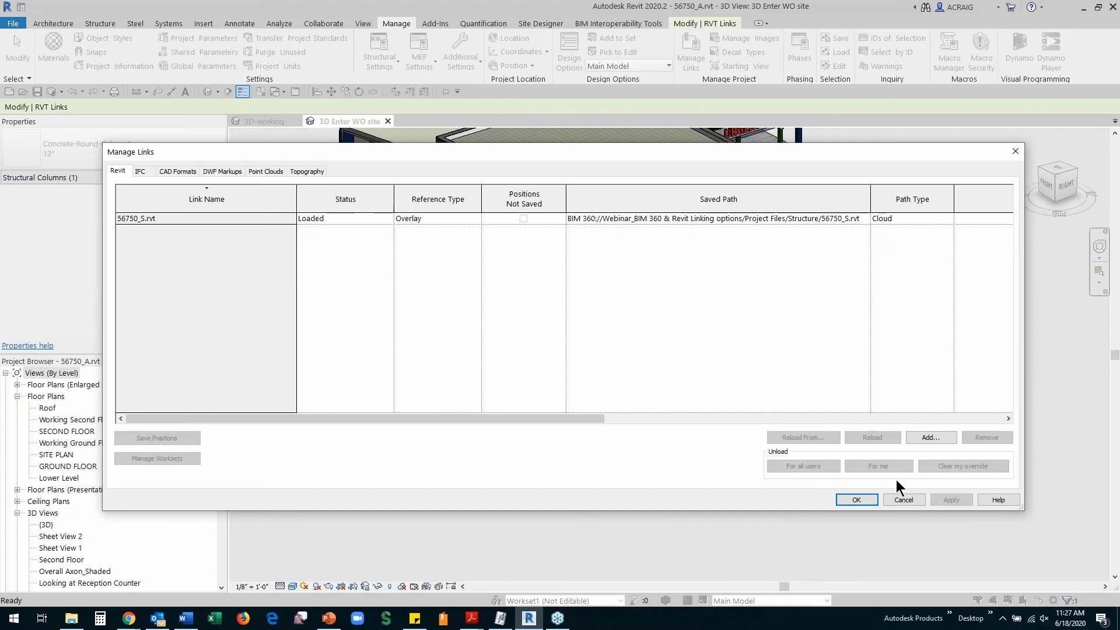
left_click(903, 501)
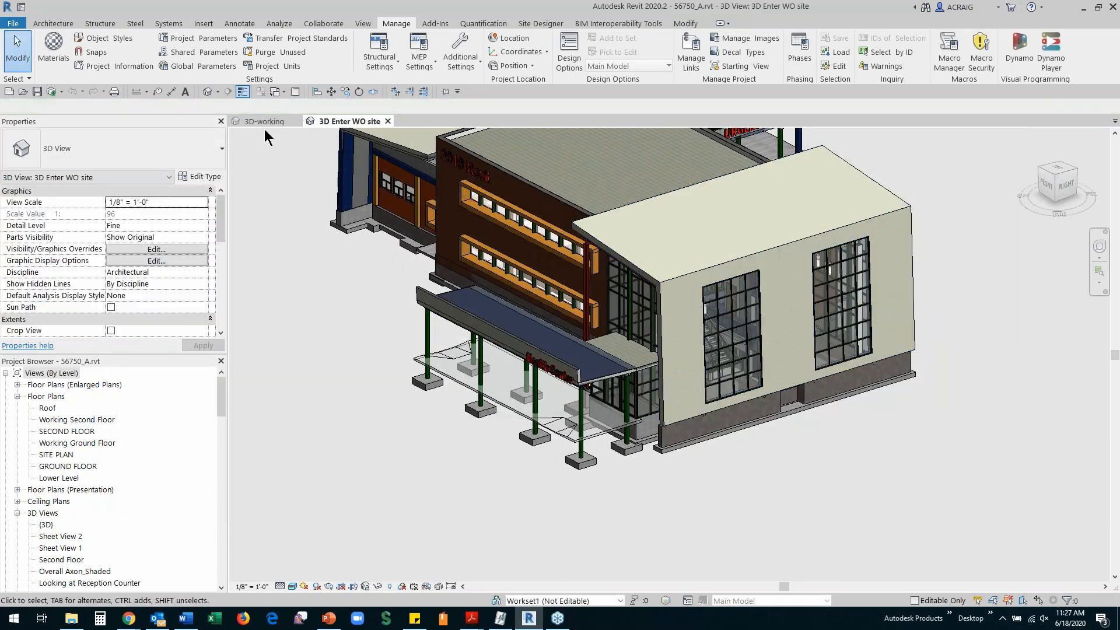
In the 3D-working view, select all eight visible Concrete-Round-Column1 columns
left_click(261, 121)
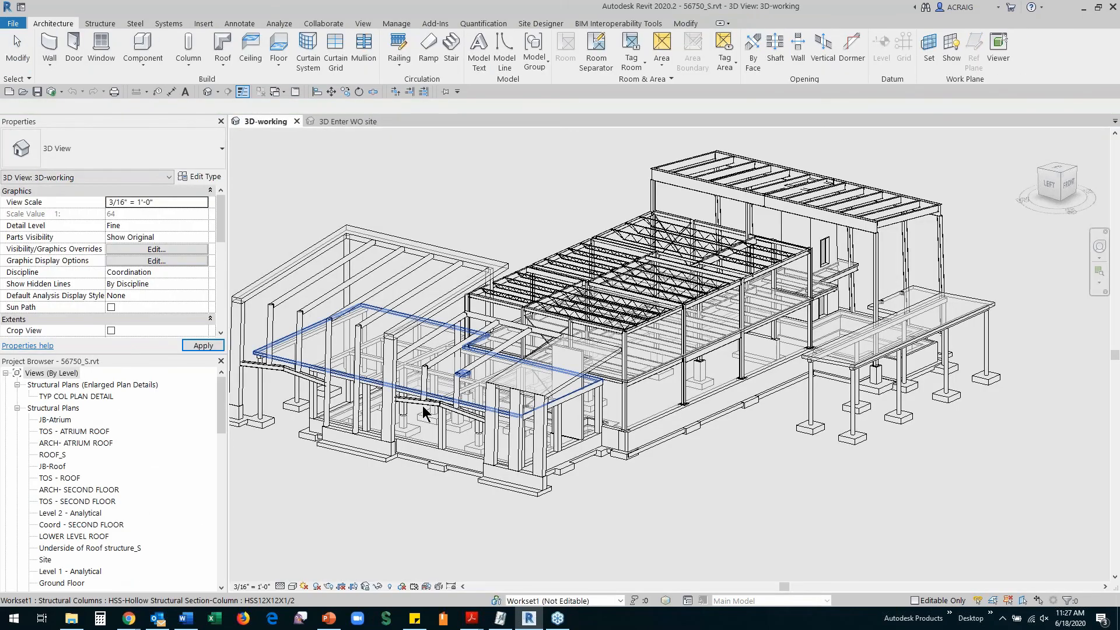
left_click(811, 405)
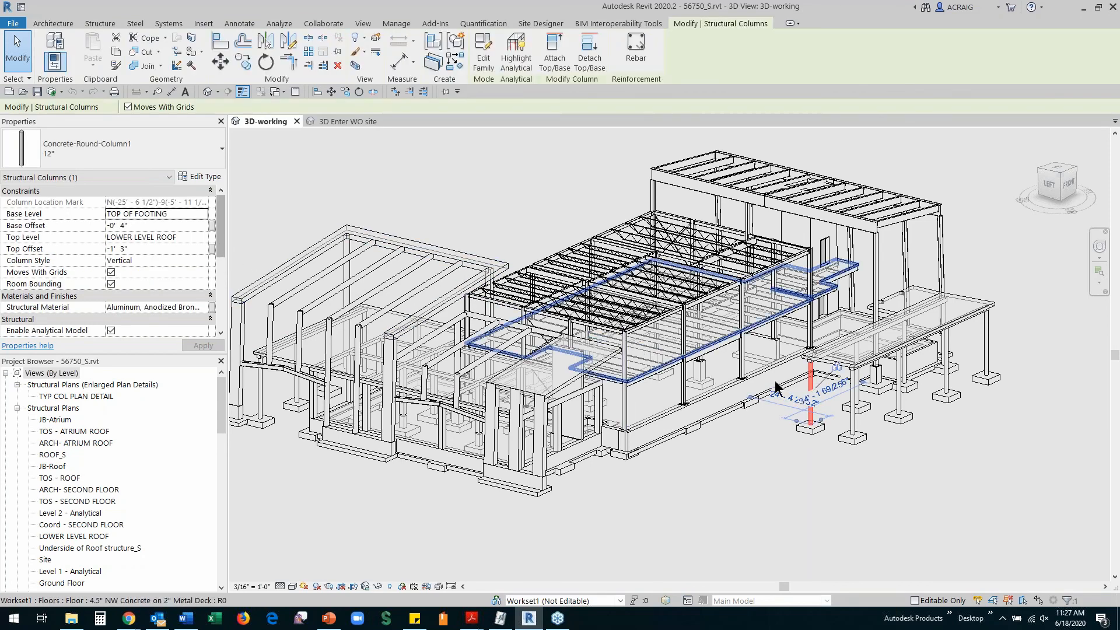
right_click(814, 420)
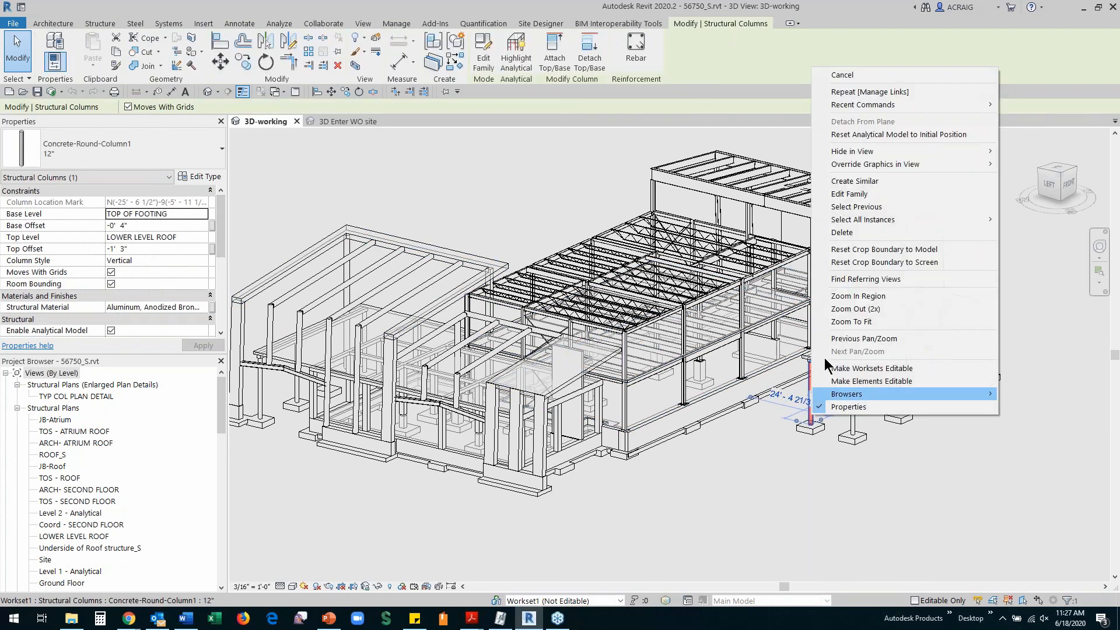
mouse_move(868, 227)
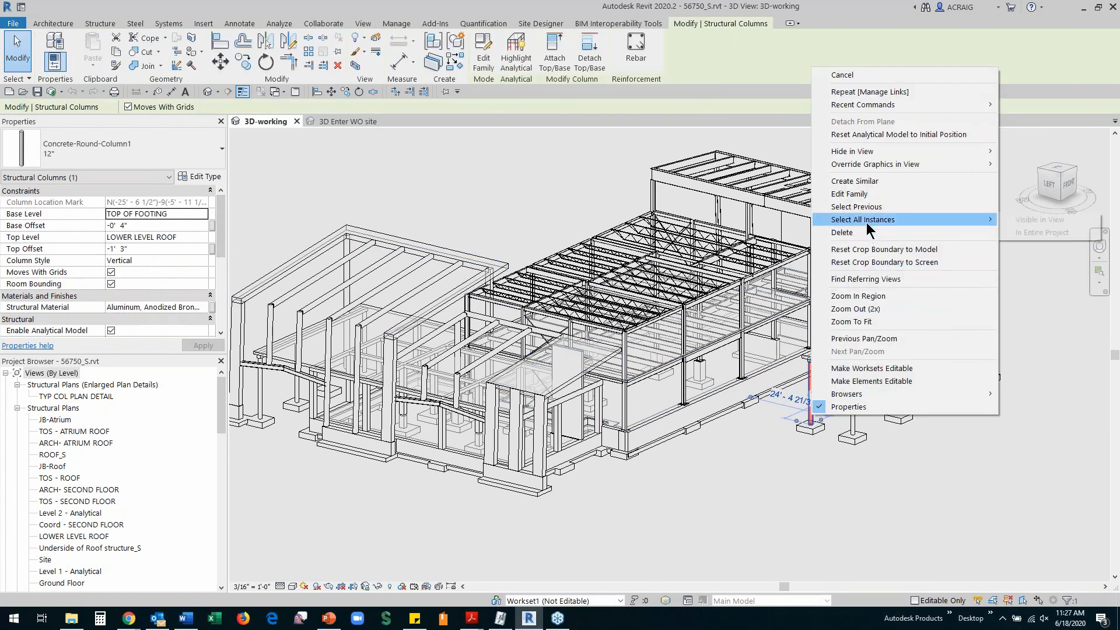
left_click(1020, 222)
Change their Base Offset from -0' 4" to 1' 0" and accept the foundation warning
left_click(177, 225)
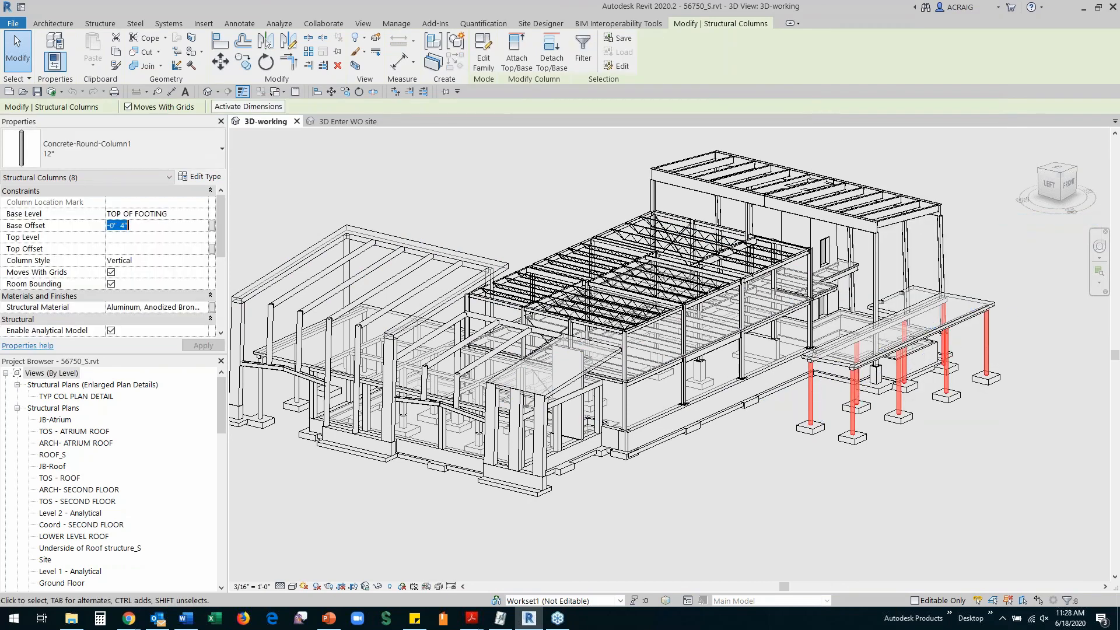
type("1")
left_click(203, 346)
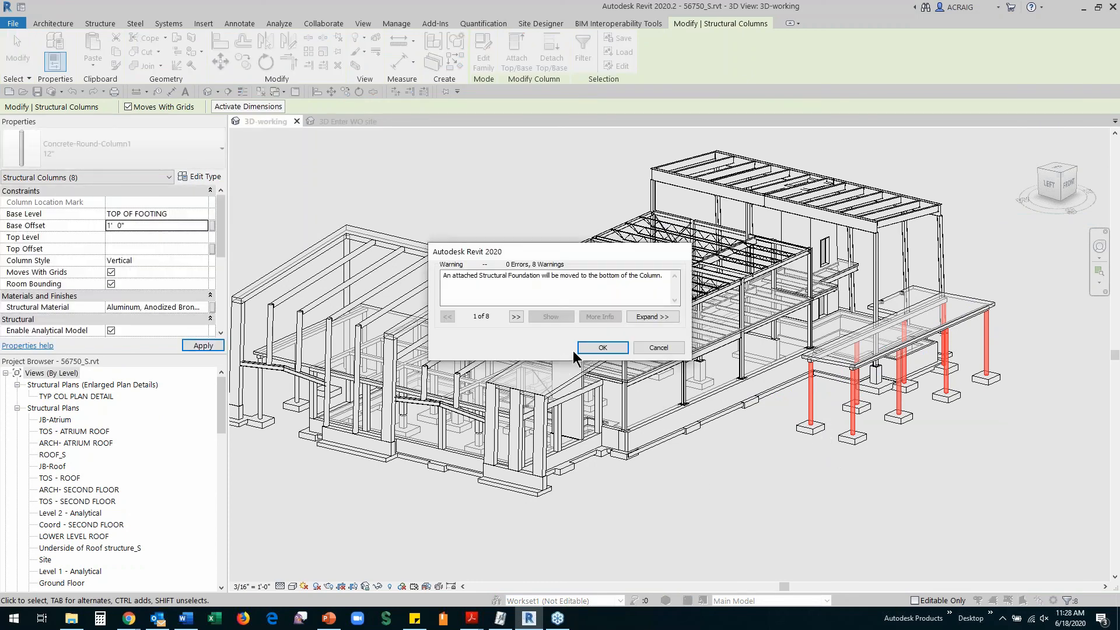
left_click(592, 348)
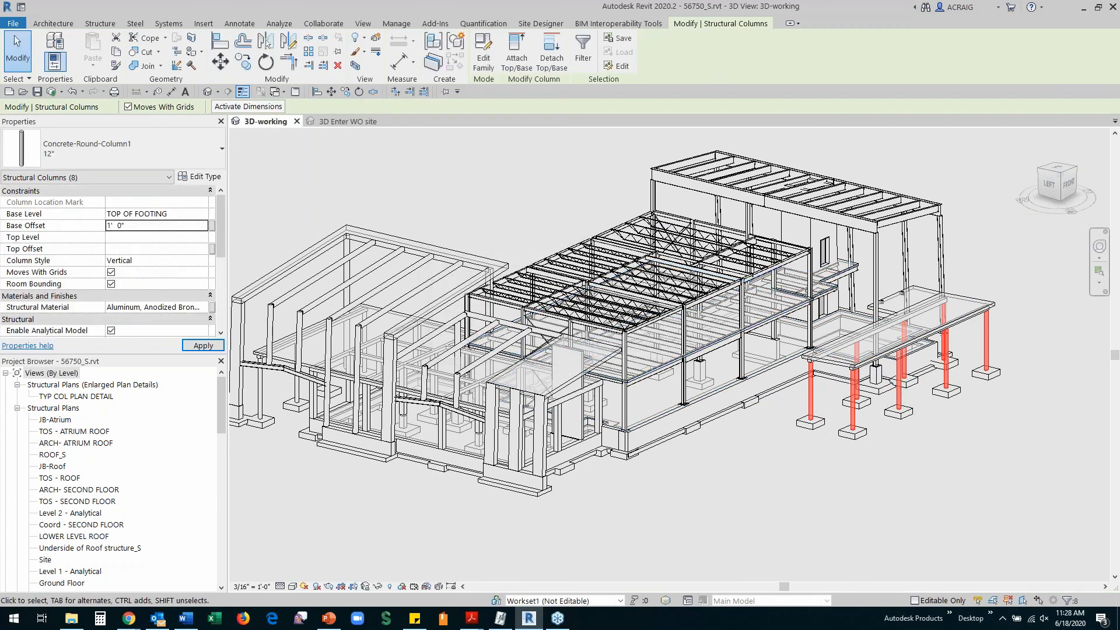
left_click(52, 92)
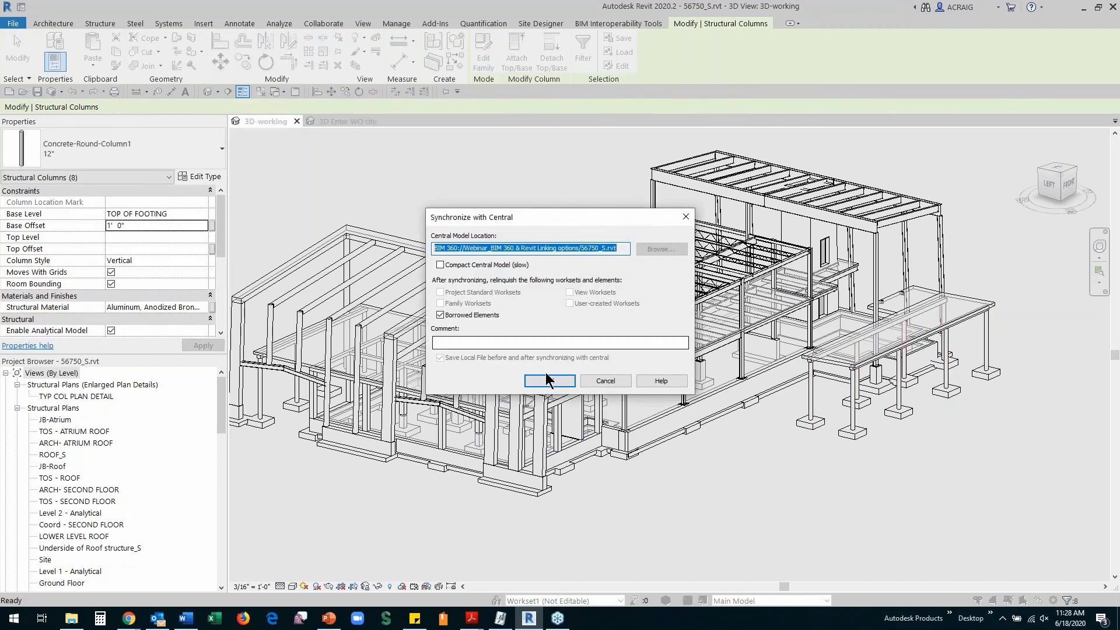
Confirm the synchronization with central, then return to the 3D Enter WO site view
left_click(548, 380)
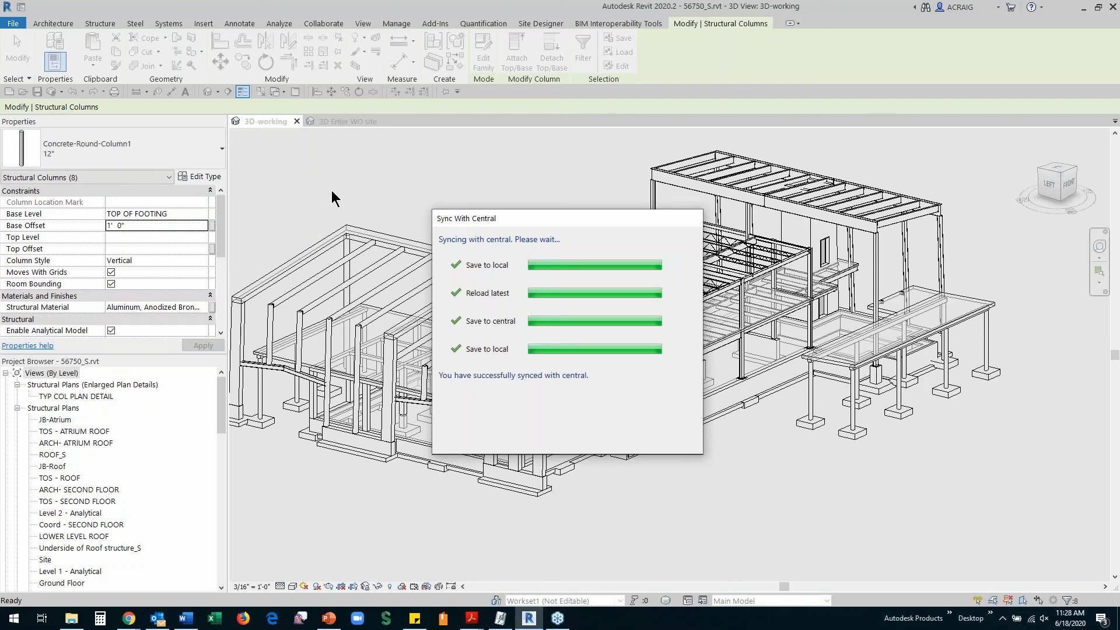
left_click(348, 120)
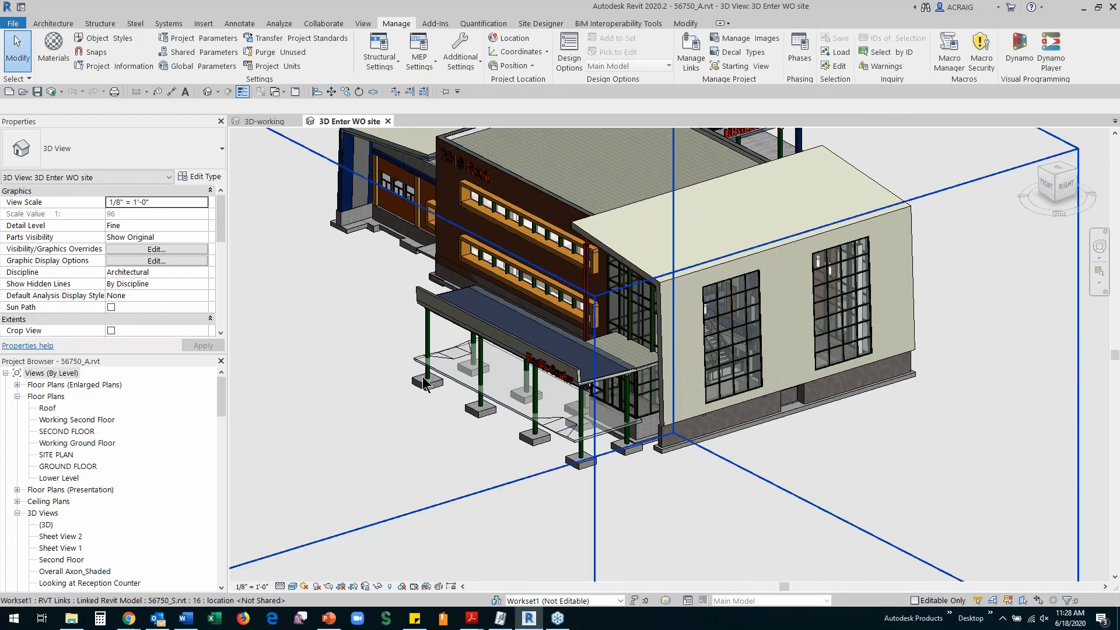
Reload the 56750_S.rvt link from Revit Links in the Project Browser
left_click_drag(223, 388, 237, 544)
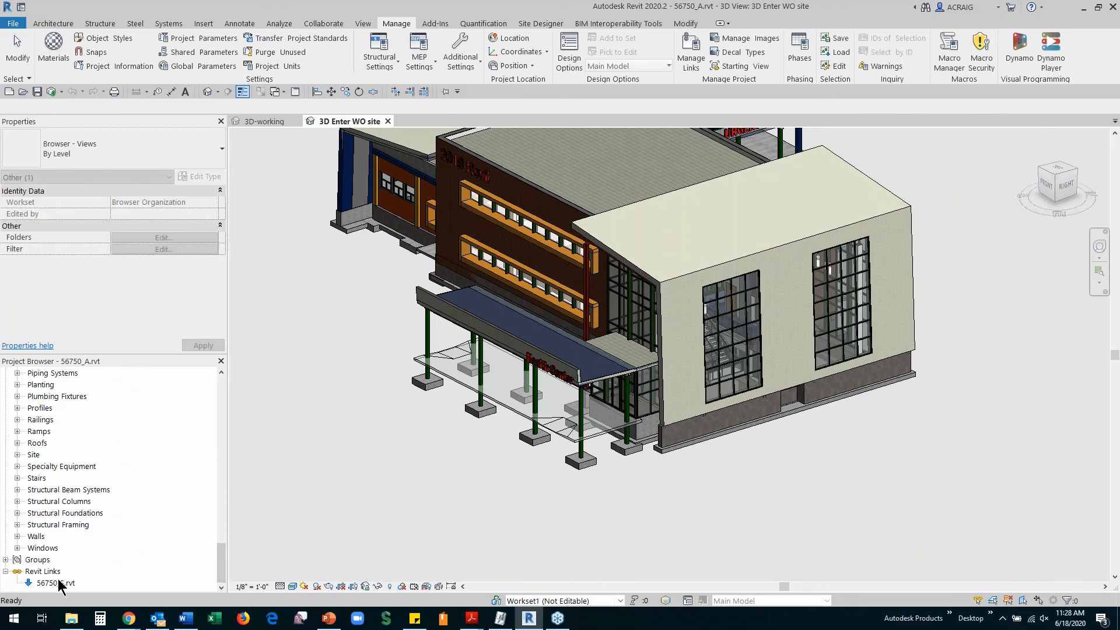
right_click(61, 583)
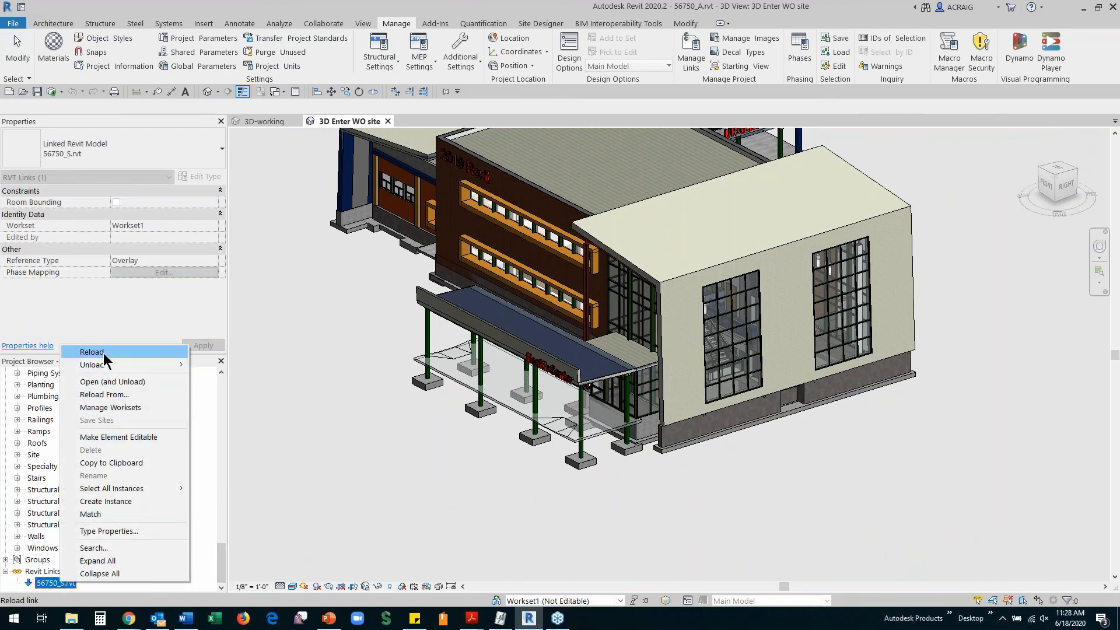
left_click(91, 352)
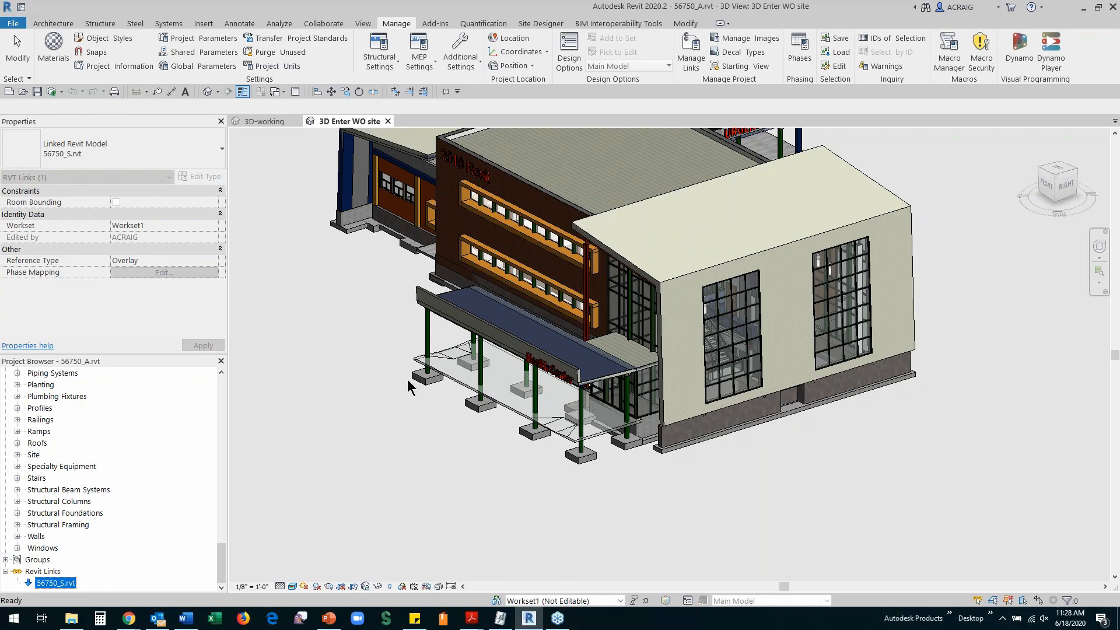
Zoom in and verify a linked canopy column now shows a Base Offset of 1' 0"
scroll(415, 379, "up", 2)
scroll(423, 384, "up", 3)
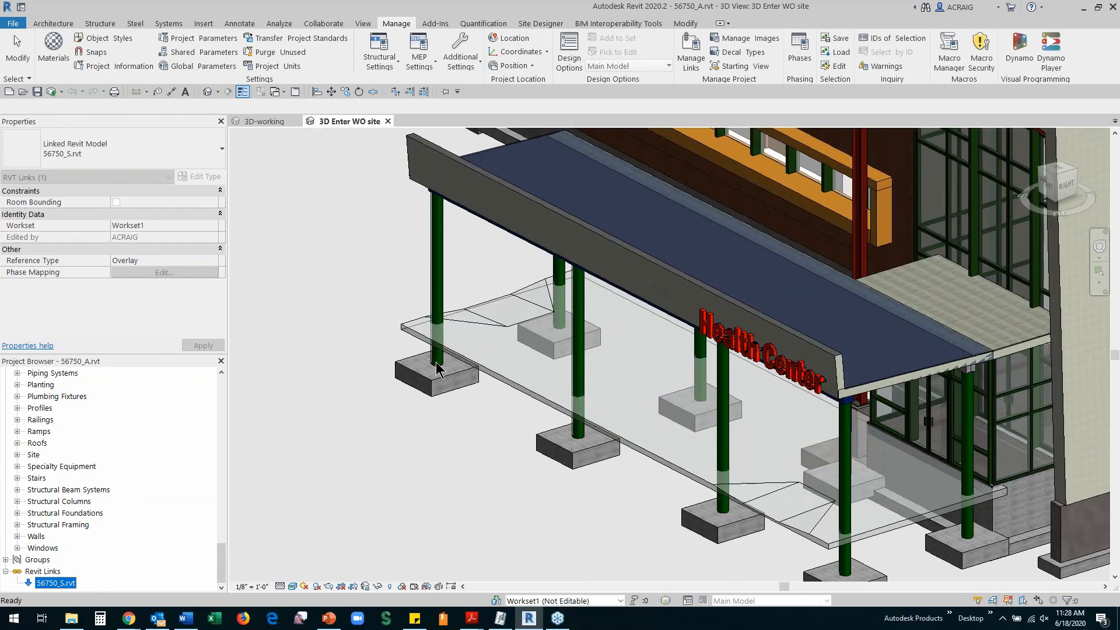
key("Tab")
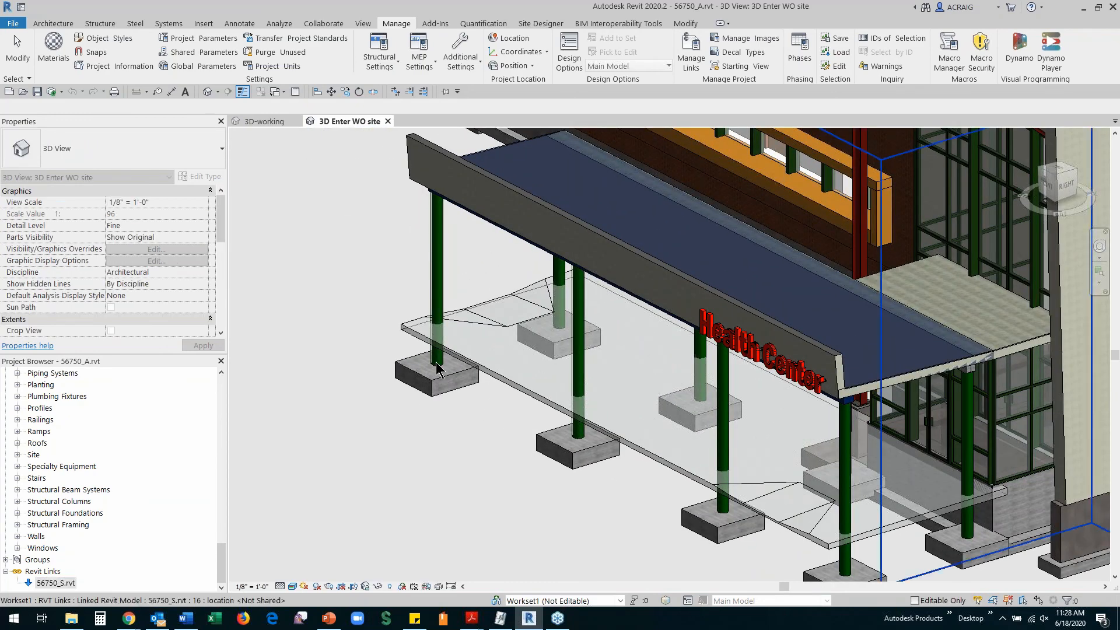
key("Tab")
left_click(437, 364)
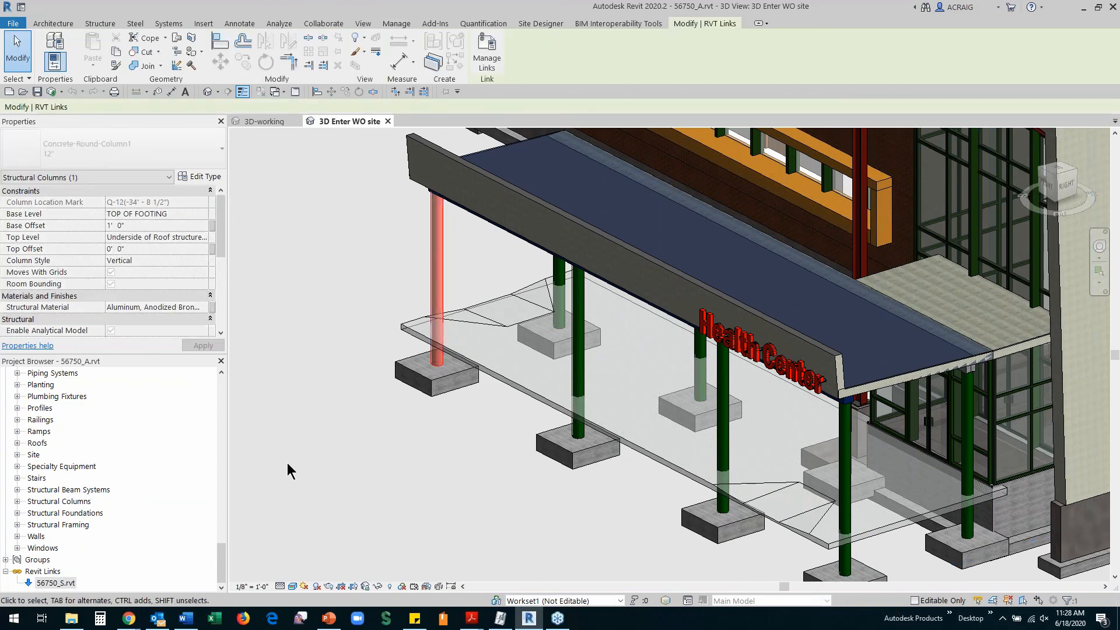
key("Escape")
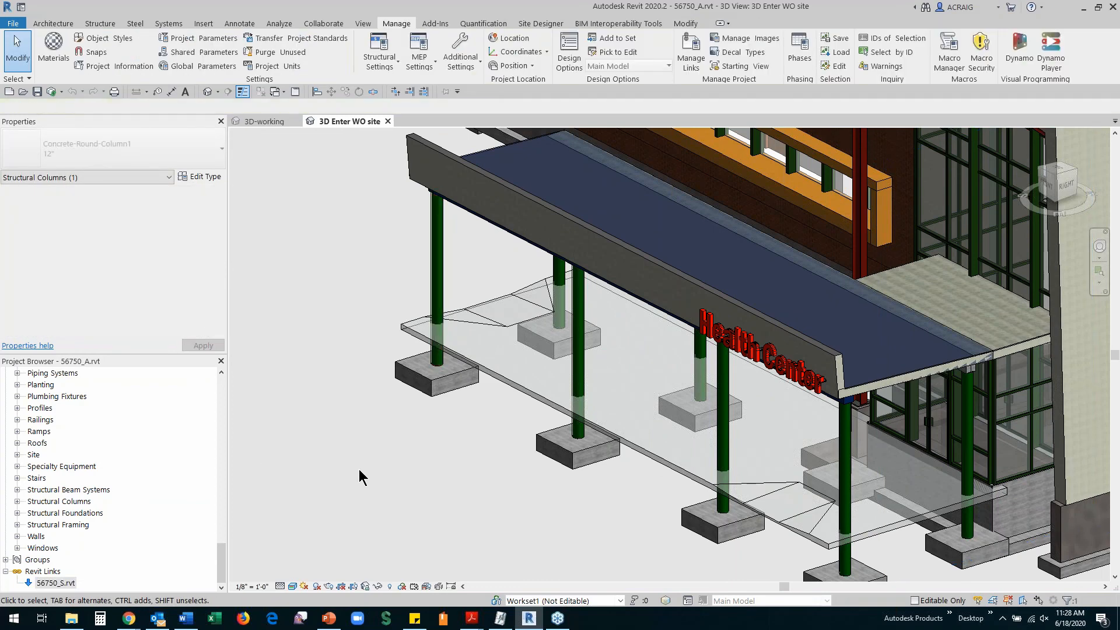
scroll(354, 467, "down", 3)
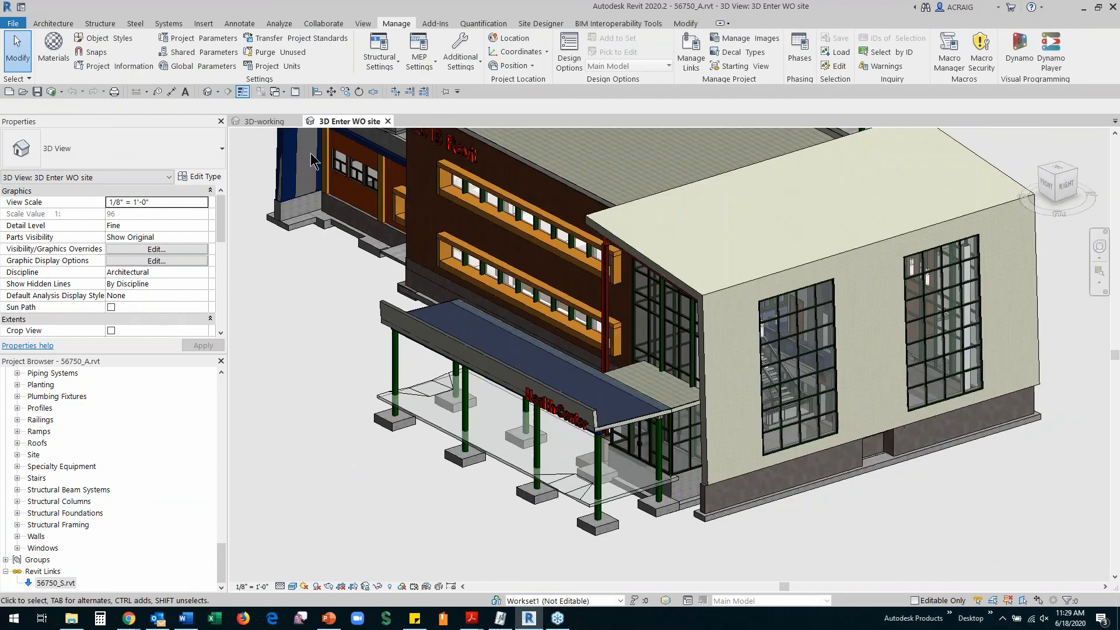
In Manage Links, choose a new source for 56750_S.rvt and browse to the project's Project Files folder
left_click(694, 51)
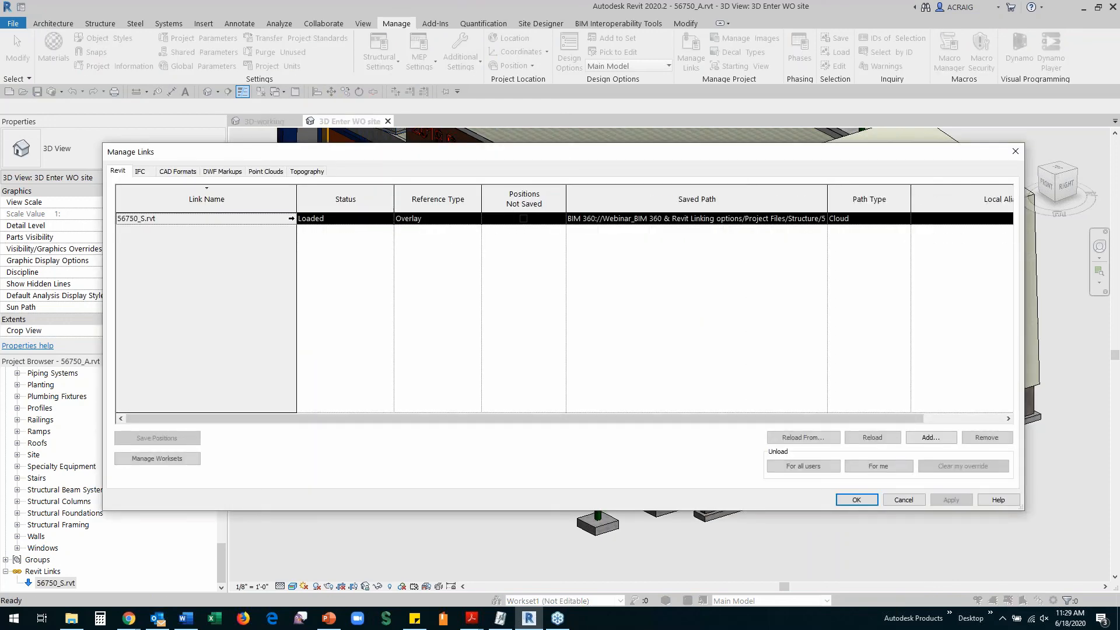
left_click(815, 439)
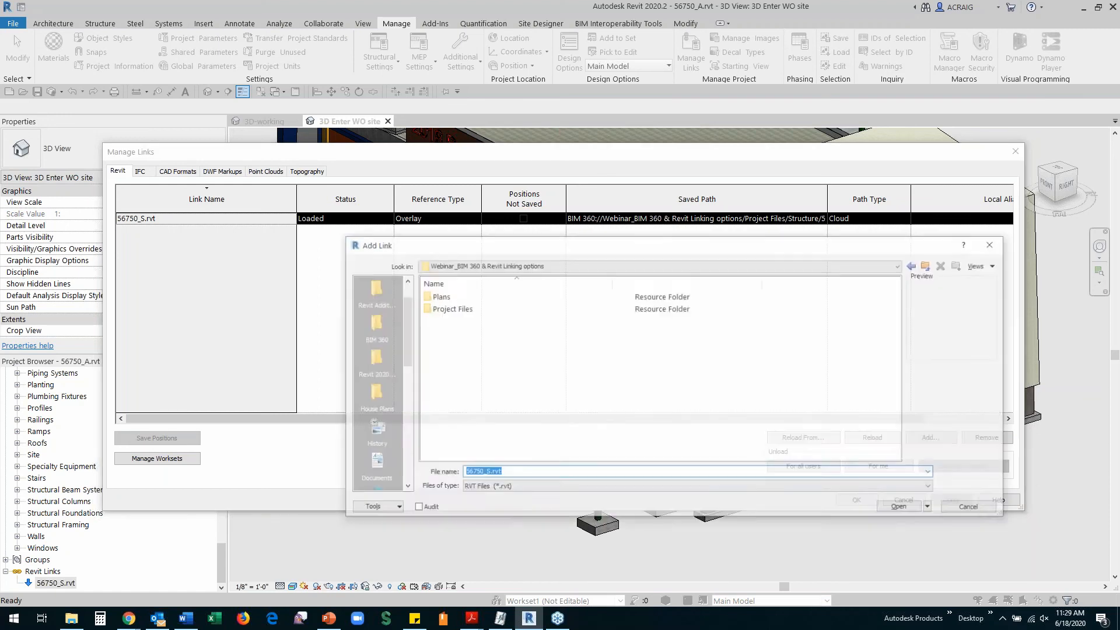
double_click(443, 308)
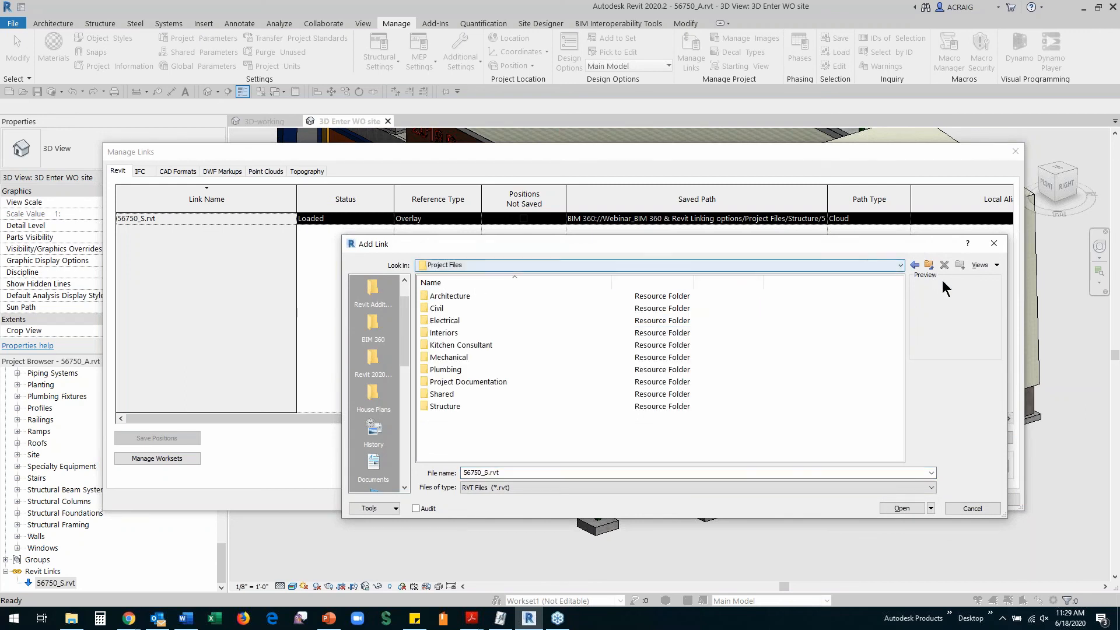
left_click(914, 265)
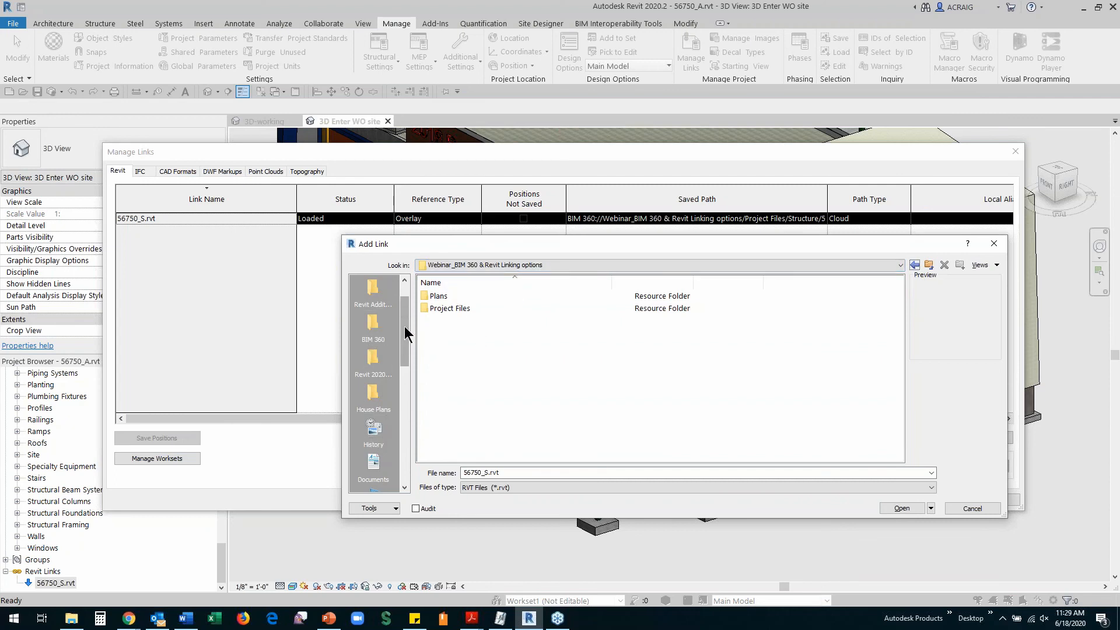
left_click_drag(404, 325, 411, 306)
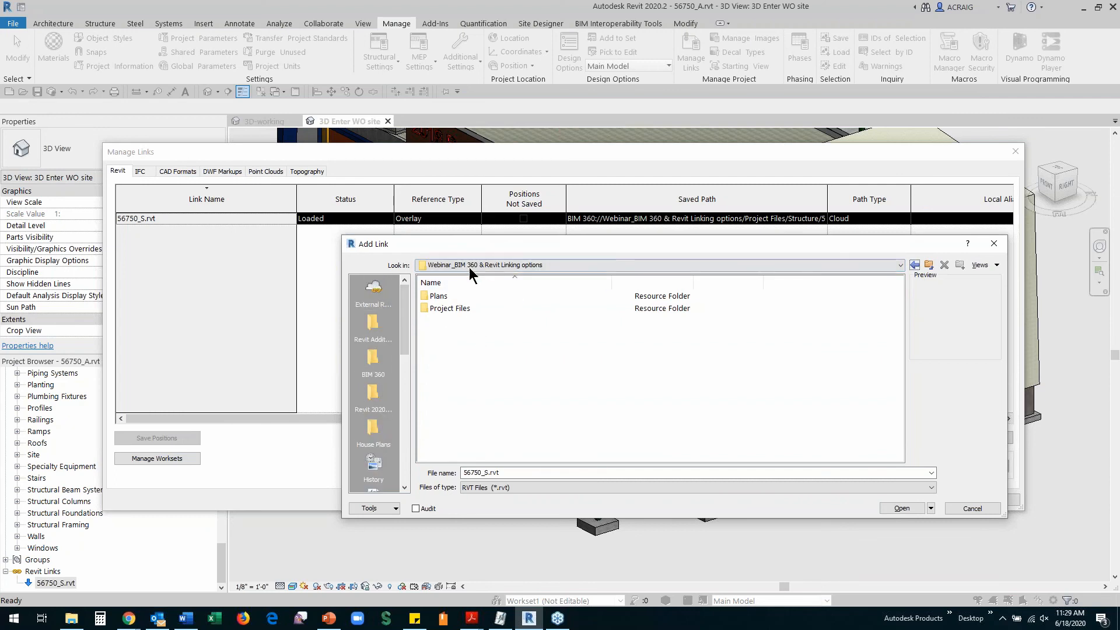
double_click(448, 308)
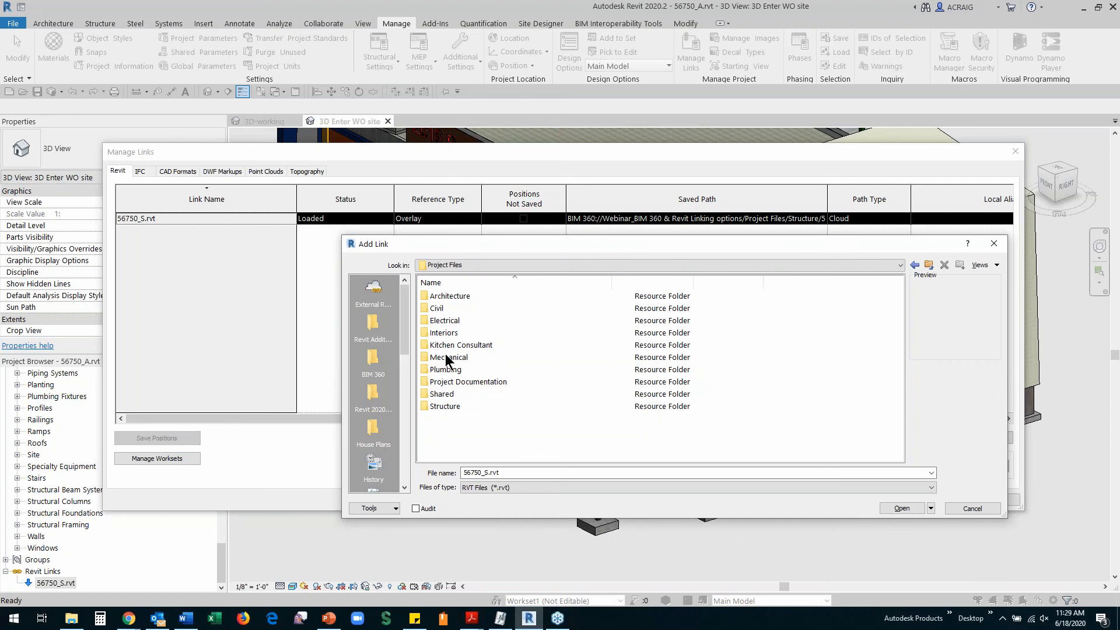
Link 56750_S.rvt from Project Files > Shared > Structure and confirm the change
left_click(439, 395)
double_click(438, 396)
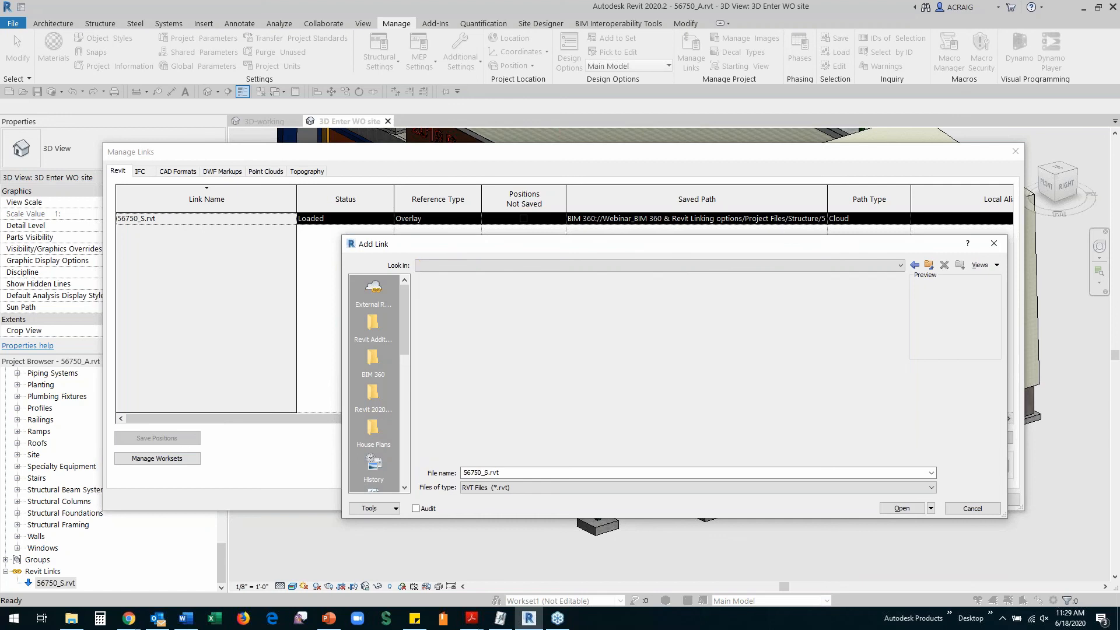
left_click(445, 384)
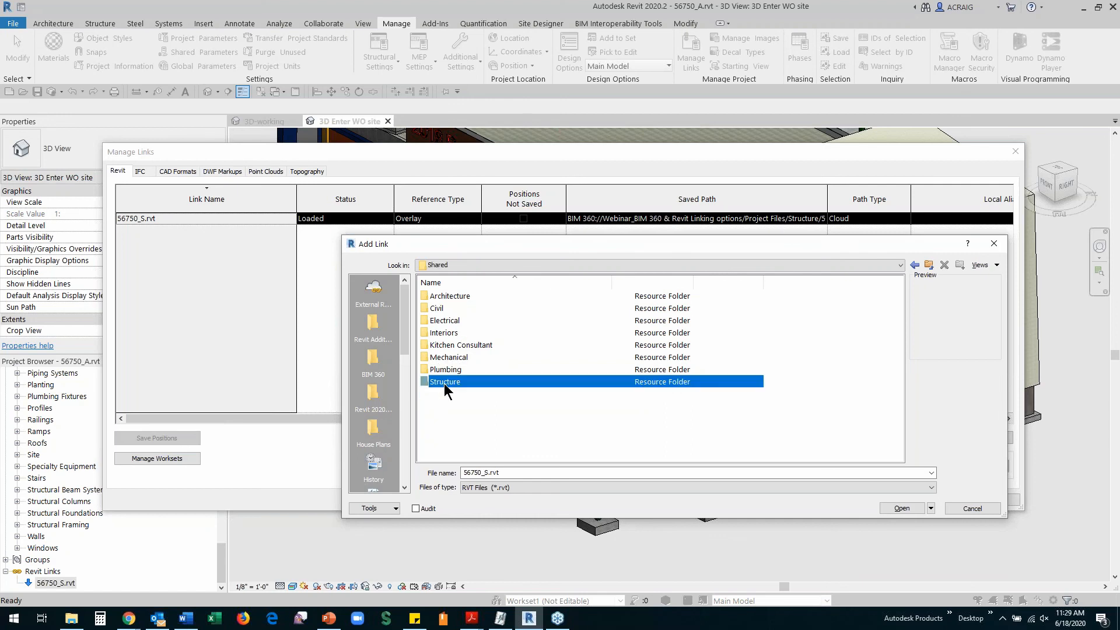
double_click(445, 384)
left_click(452, 297)
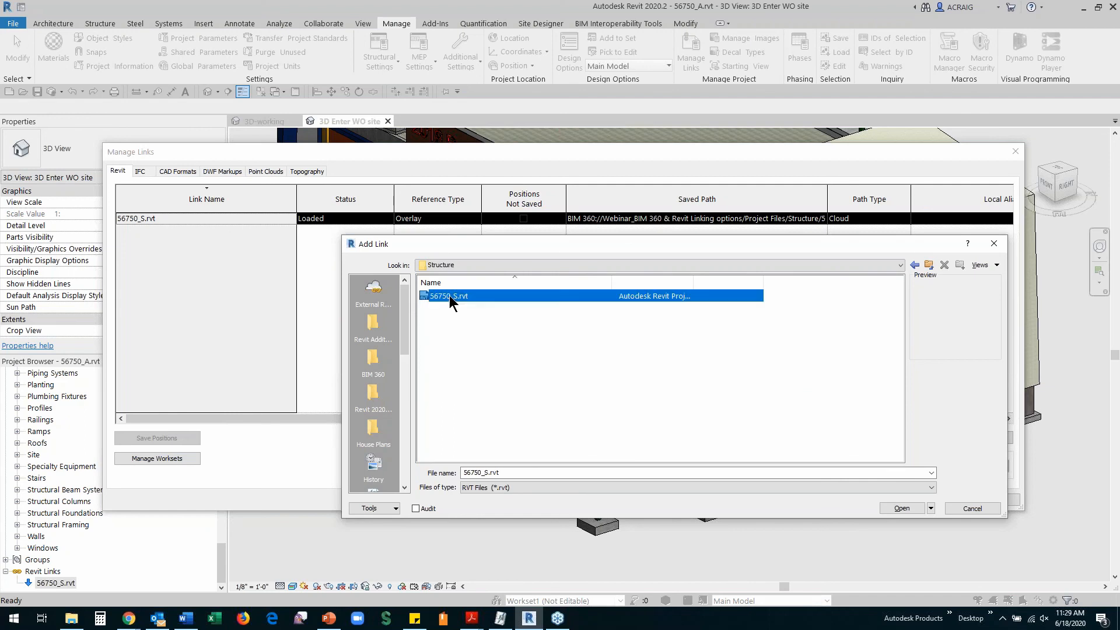
left_click(898, 510)
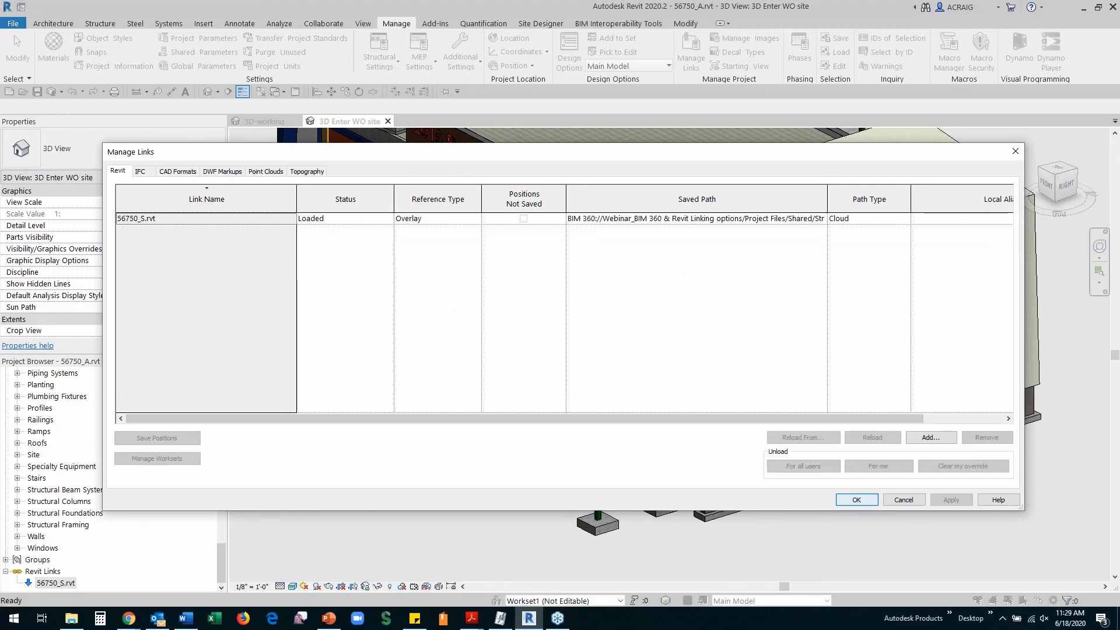
left_click(857, 500)
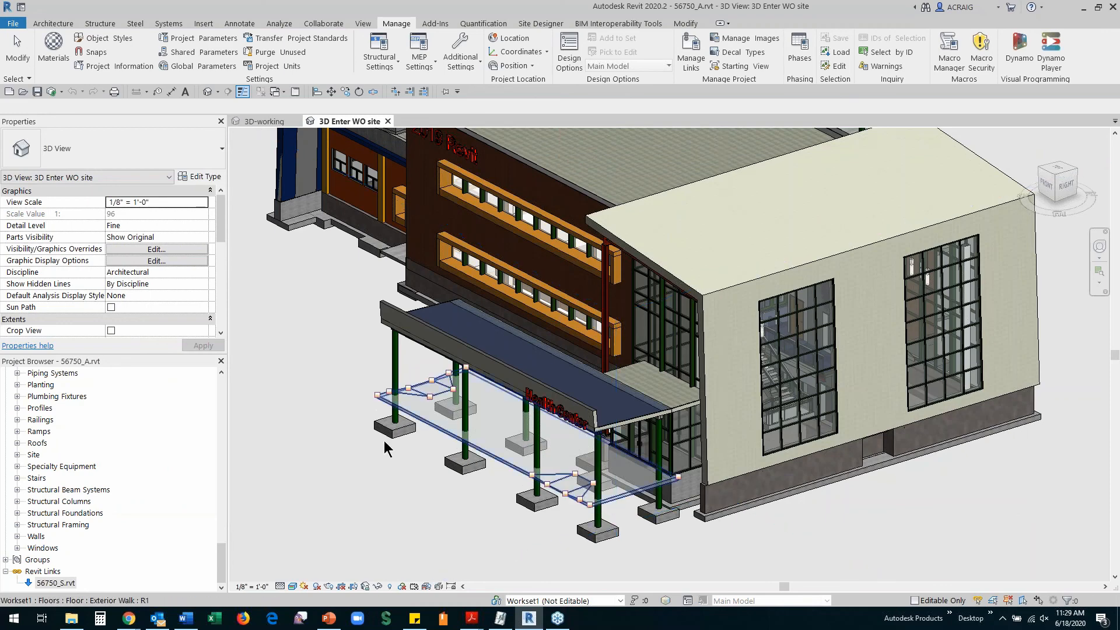
Show the structural model's 3D-working wireframe view with nothing selected
left_click(394, 418)
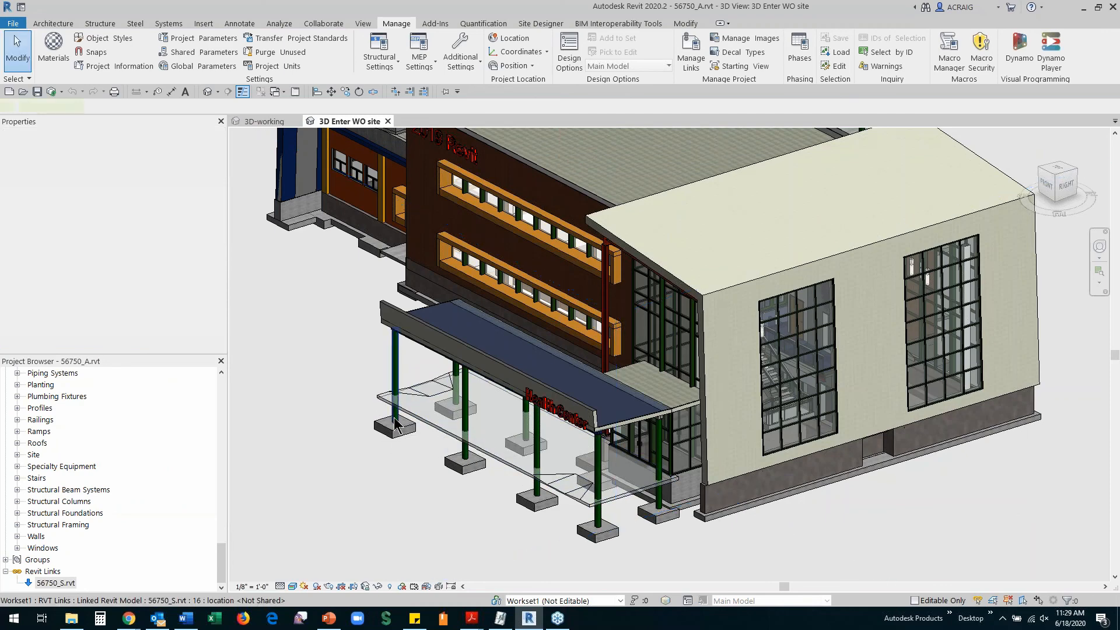
left_click(260, 121)
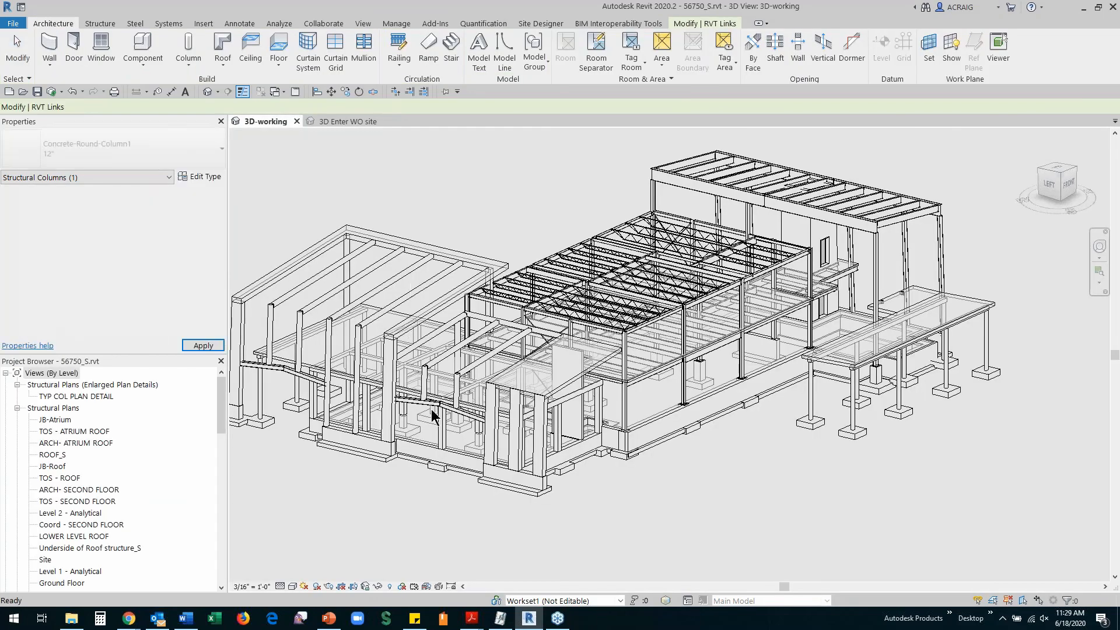
key("Escape")
scroll(417, 367, "up", 1)
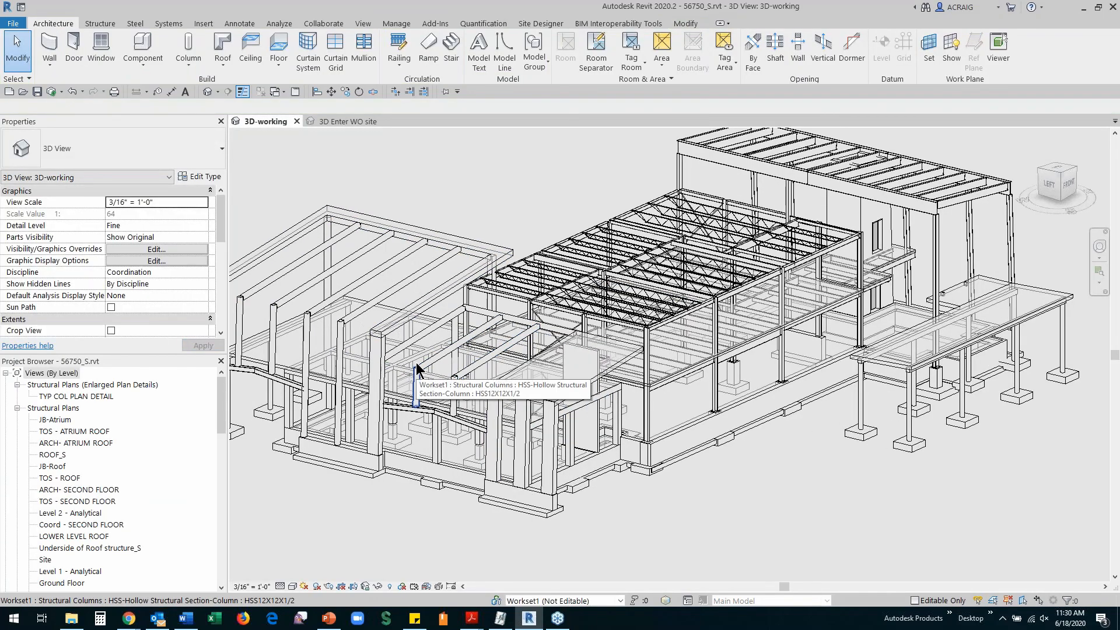
scroll(416, 369, "up", 1)
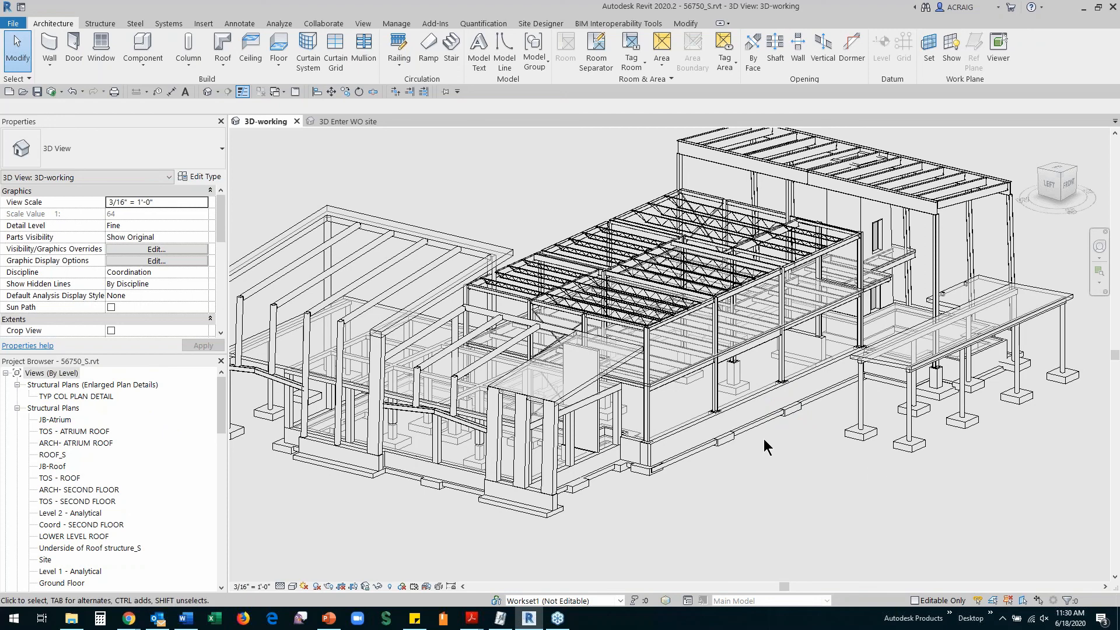
scroll(758, 467, "down", 2)
scroll(781, 447, "up", 1)
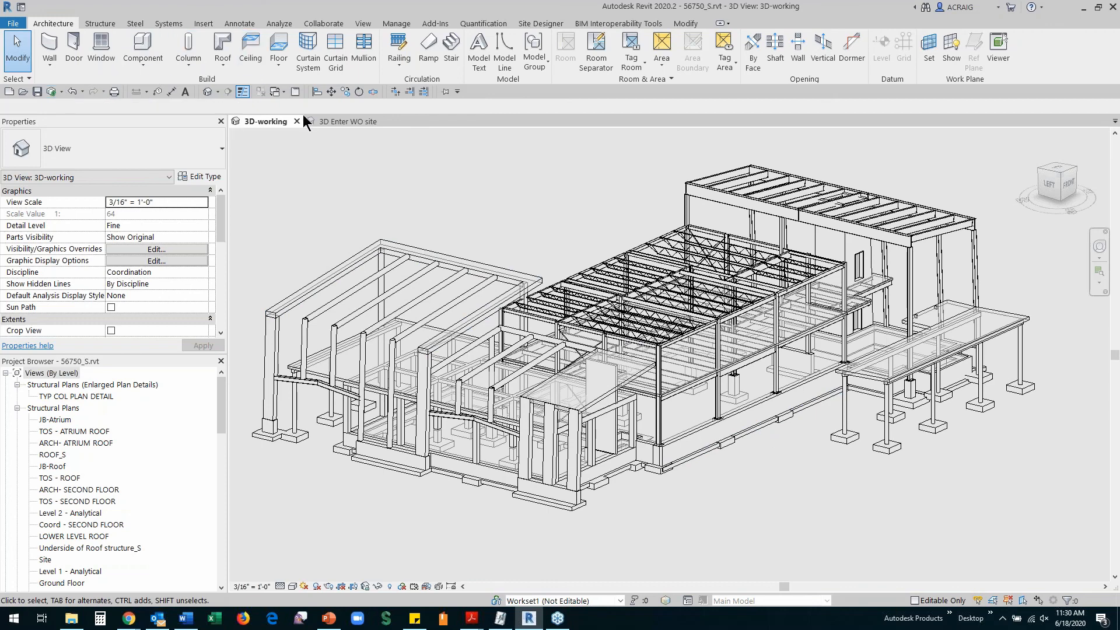
Save the Publish Settings with Set 1 of structure sheets and bring up Manage Cloud Models
left_click(318, 23)
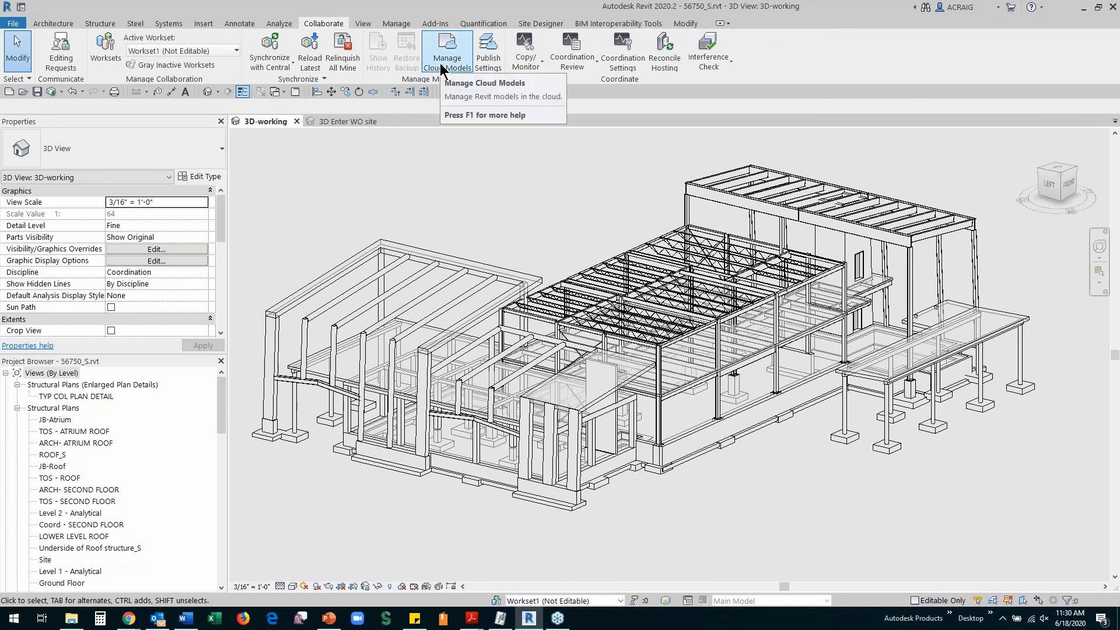
left_click(490, 61)
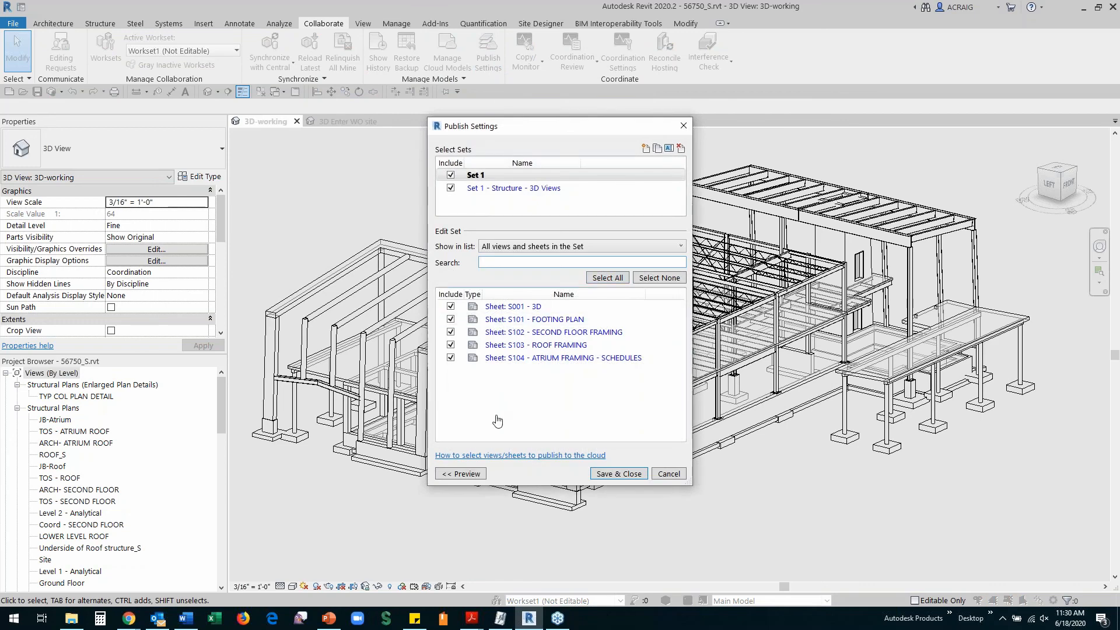
left_click(629, 477)
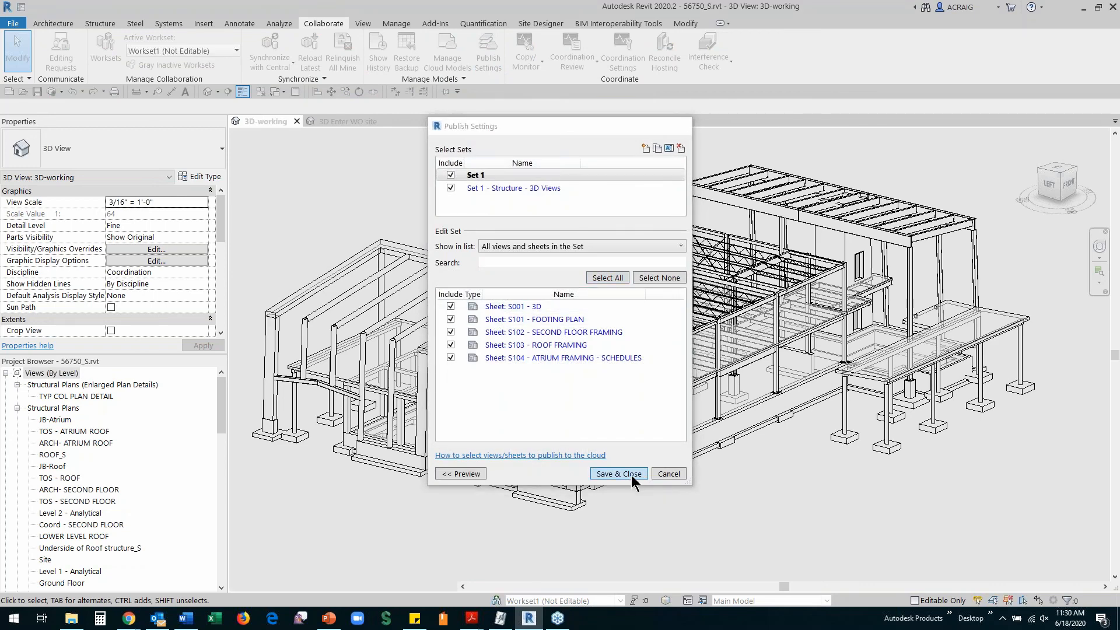
left_click(447, 51)
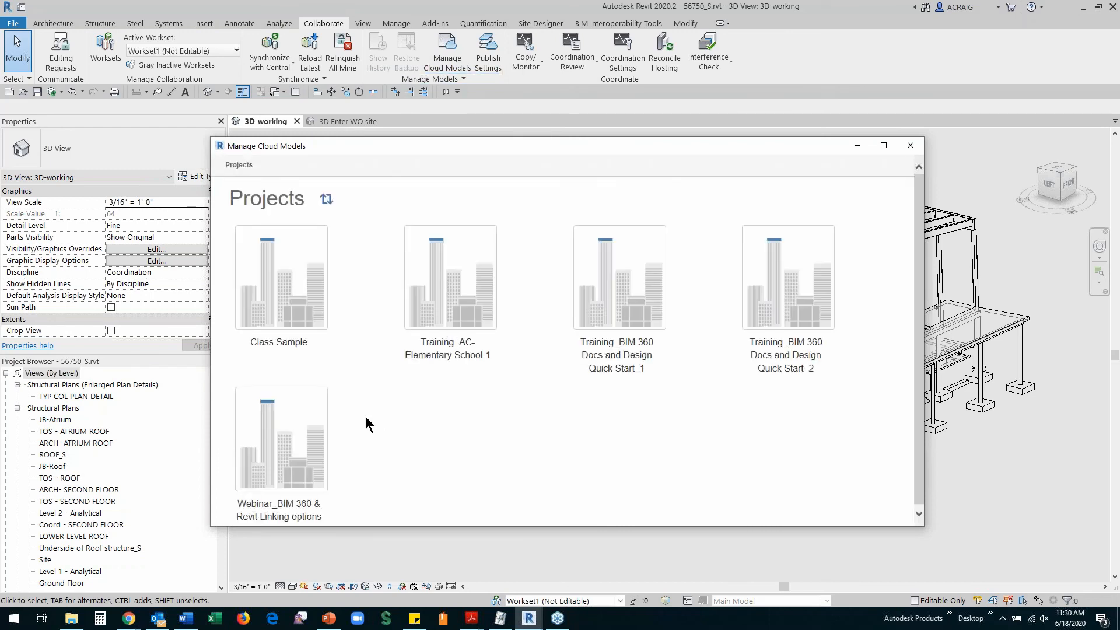
Publish the latest 56750_S.rvt in the Webinar_BIM 360 & Revit Linking options project
left_click(269, 470)
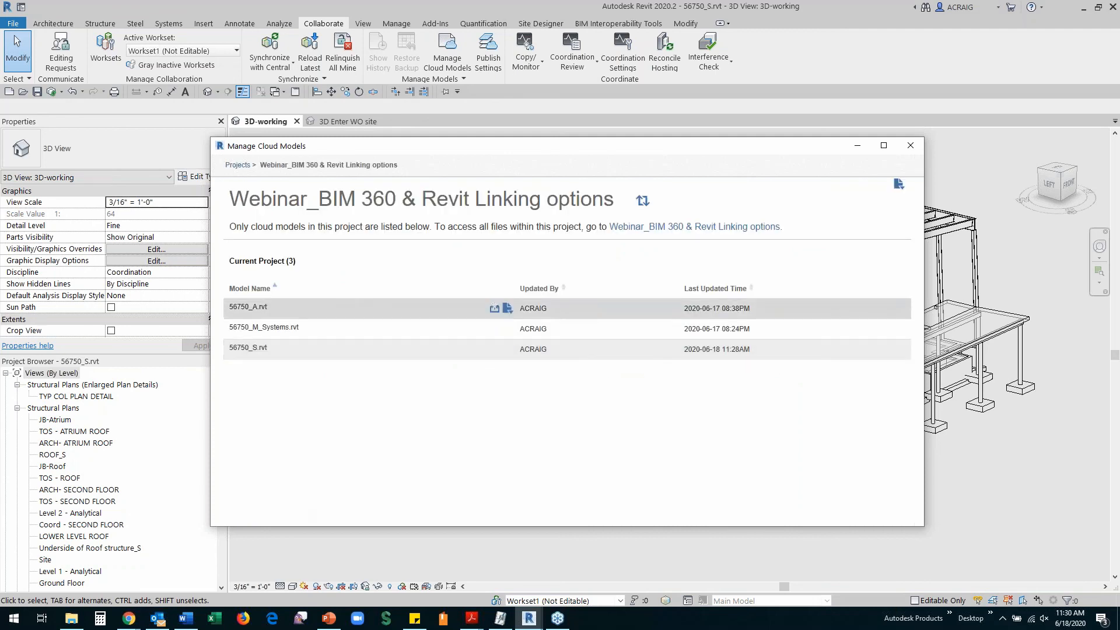
mouse_move(496, 349)
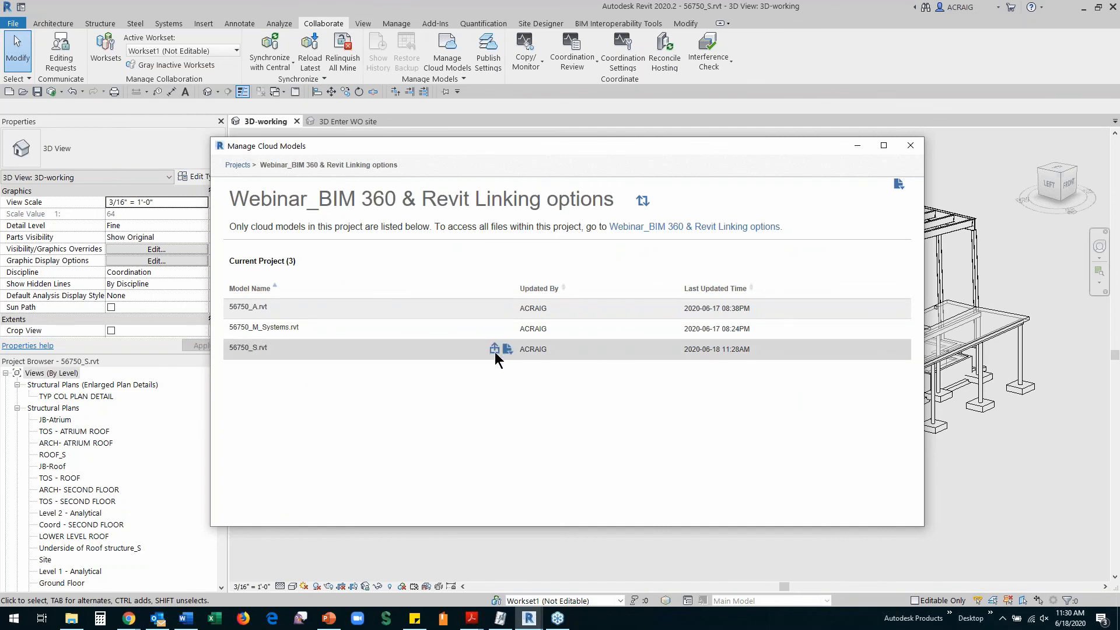
left_click(495, 350)
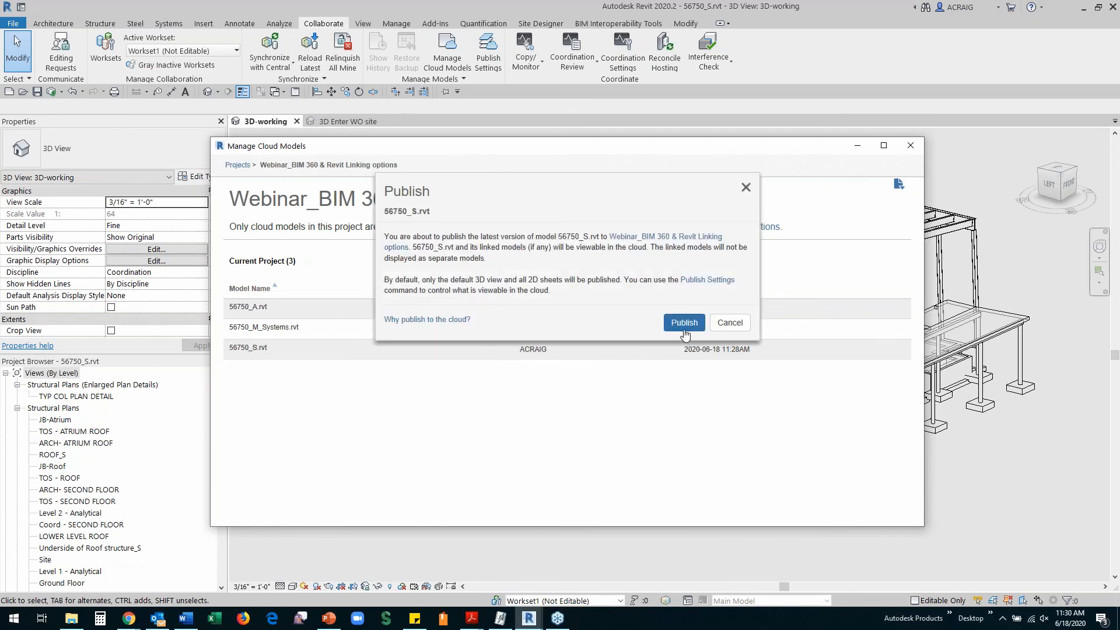
left_click(684, 322)
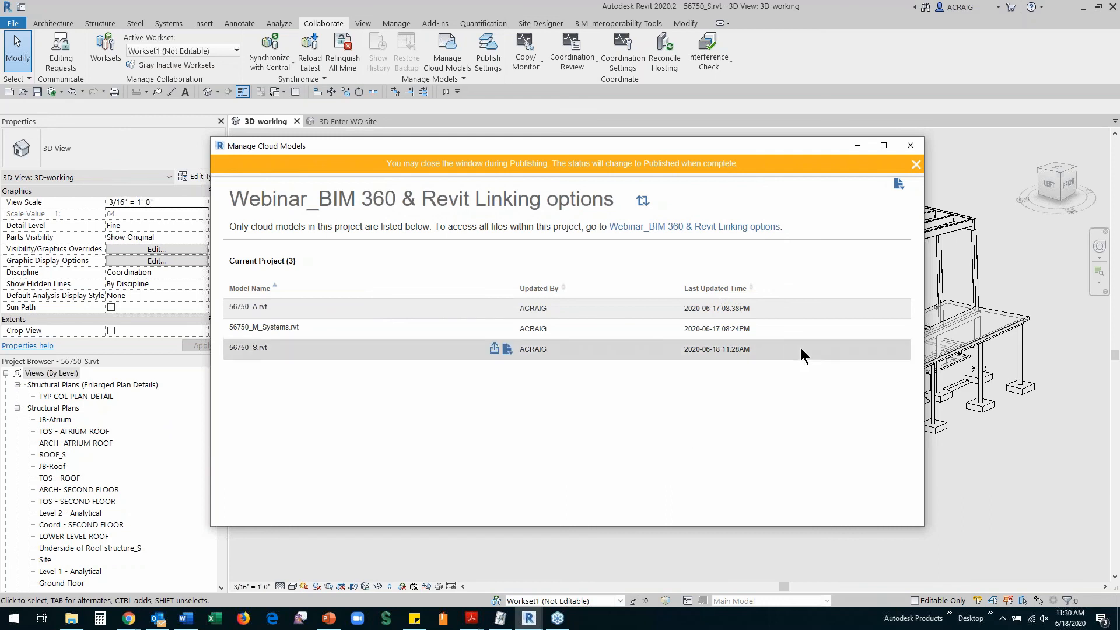
mouse_move(499, 350)
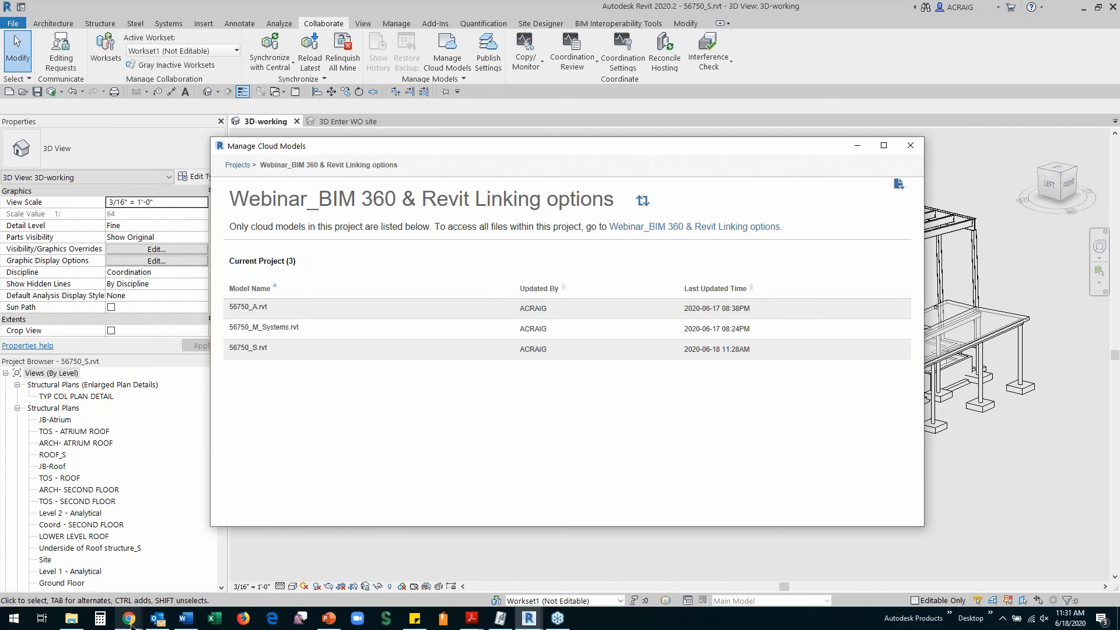
Duplicate the BIM 360 Document Management browser tab and reload the failed page
mouse_move(130, 622)
mouse_move(434, 583)
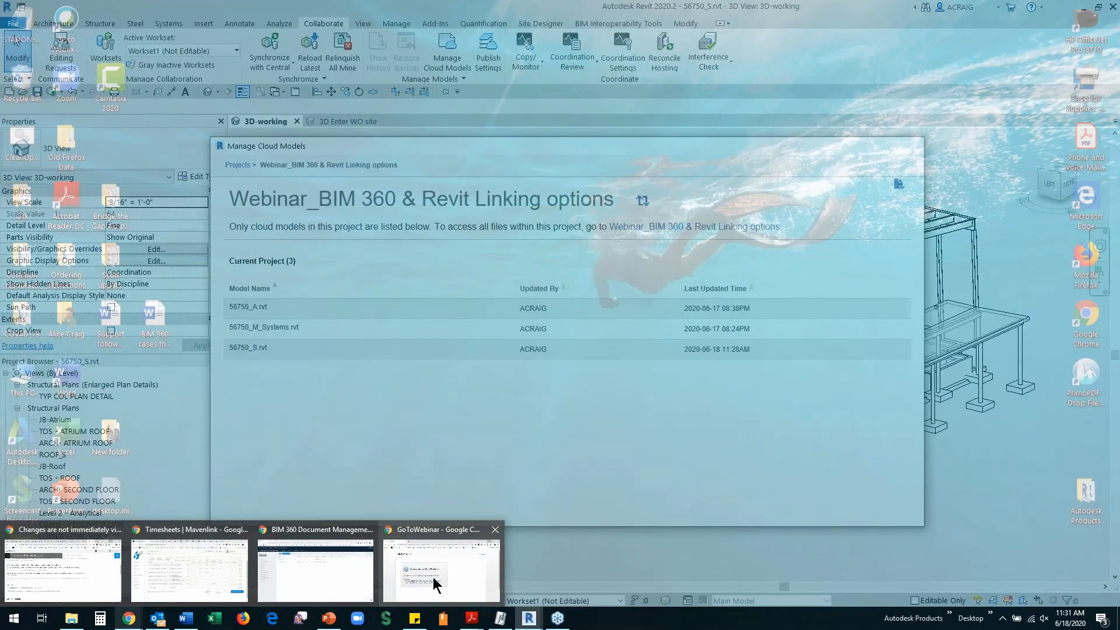
left_click(315, 571)
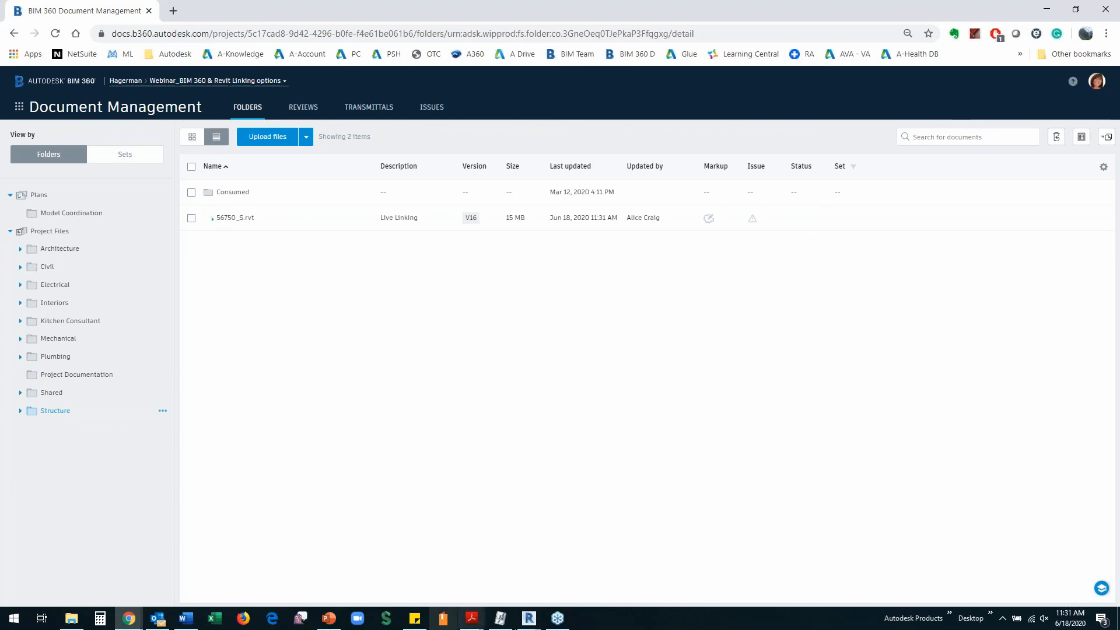
right_click(109, 15)
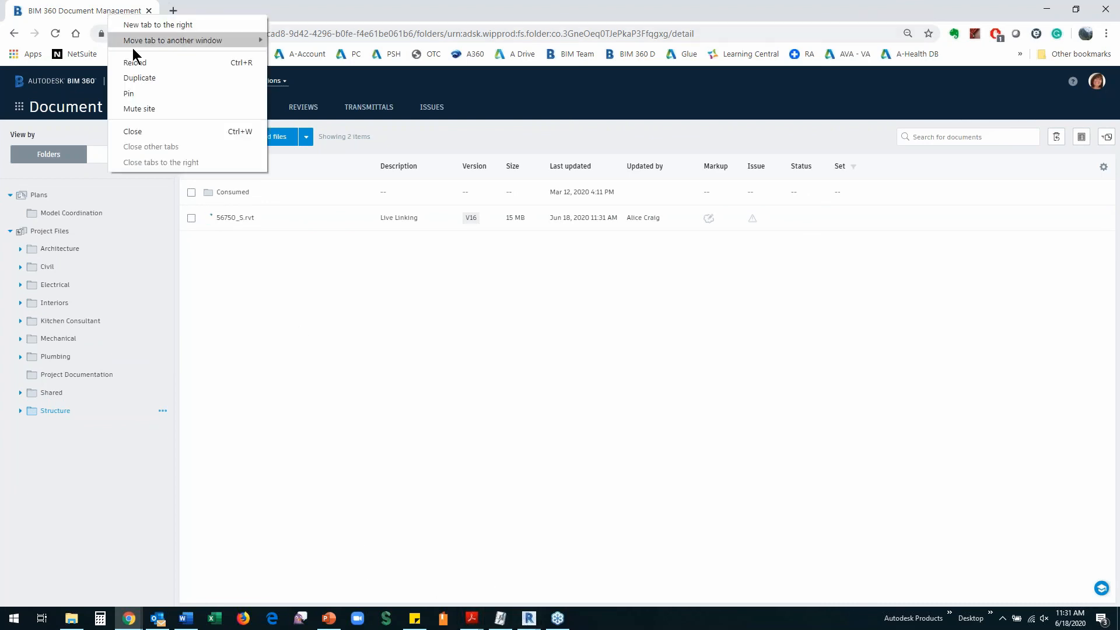
left_click(143, 77)
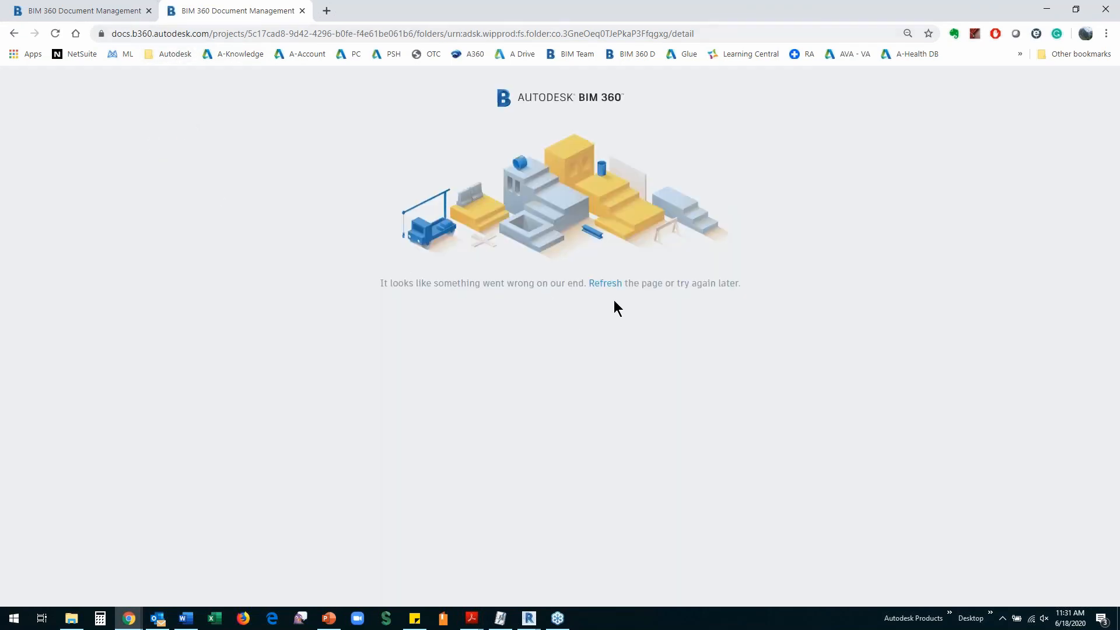
left_click(603, 284)
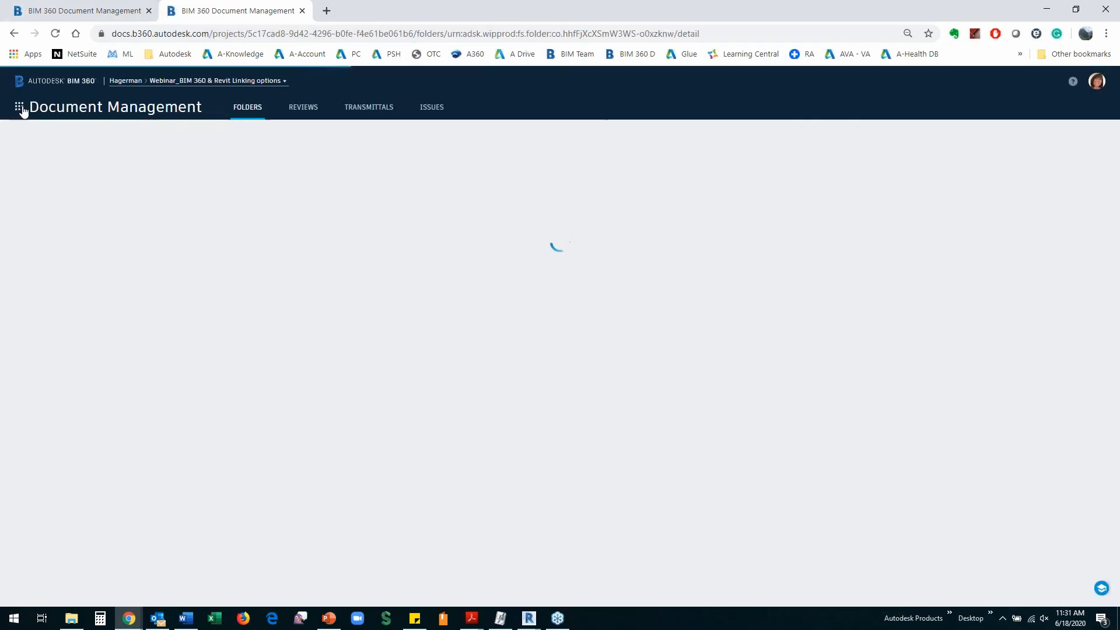
Switch the new tab to Design Collaboration, expand the team timeline, then return to the Structure folder
left_click(21, 109)
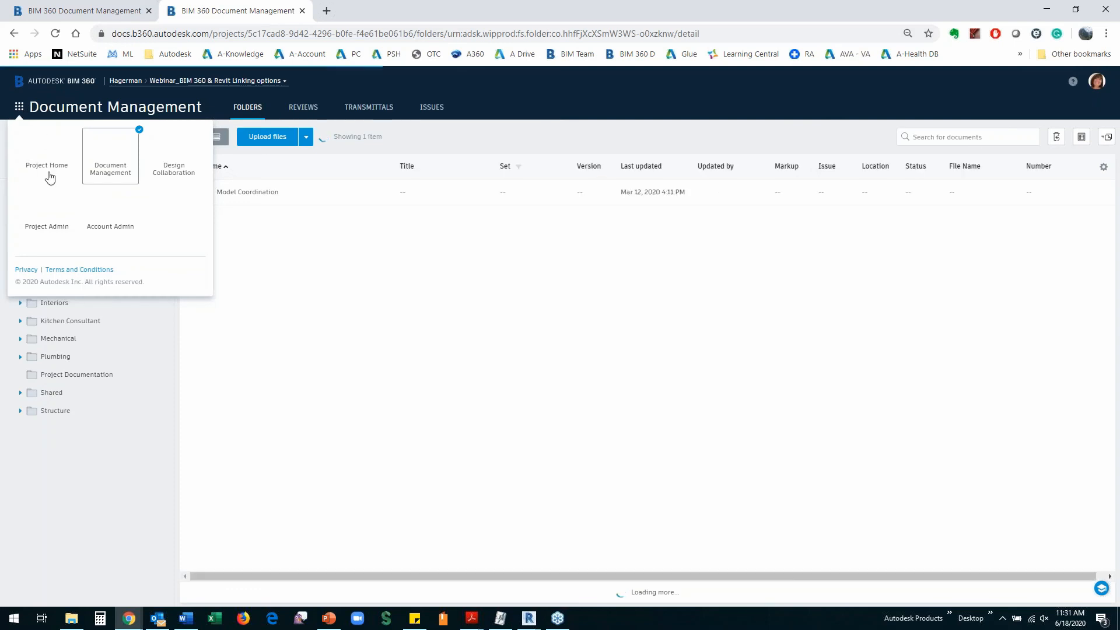
left_click(165, 162)
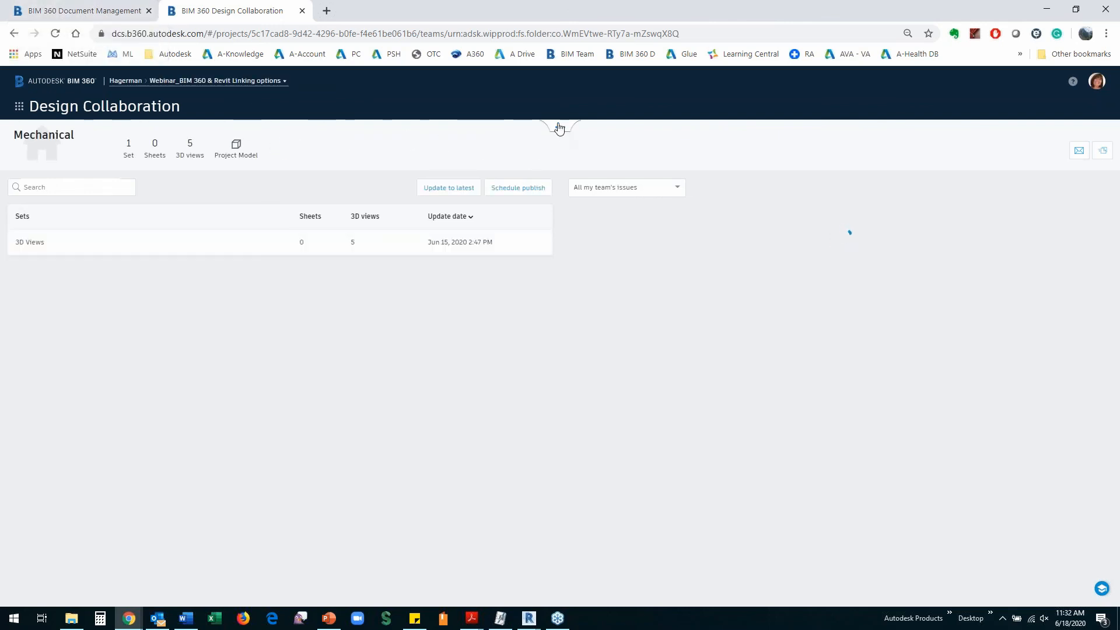
left_click(558, 127)
left_click(87, 11)
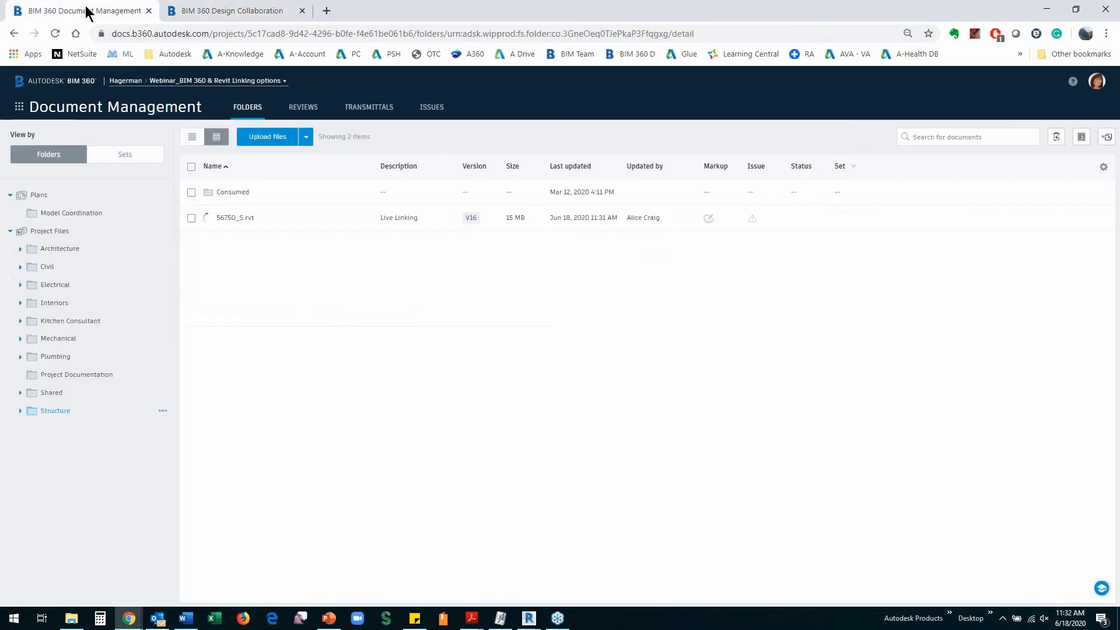
Close Revit's Manage Cloud Models window and reload the Document Management page
left_click(528, 618)
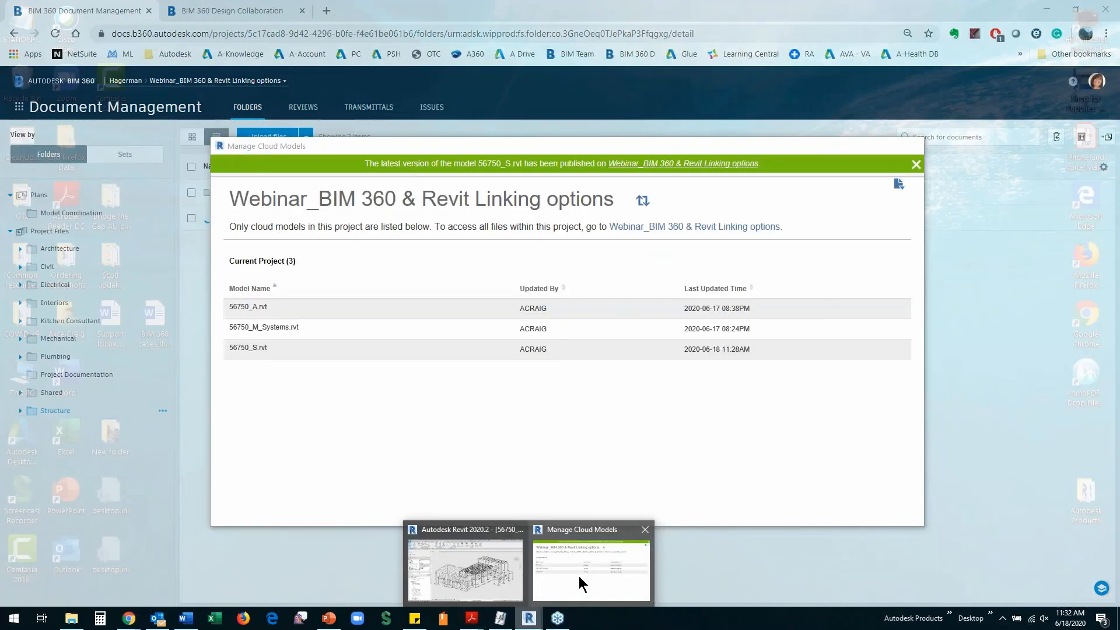
left_click(579, 576)
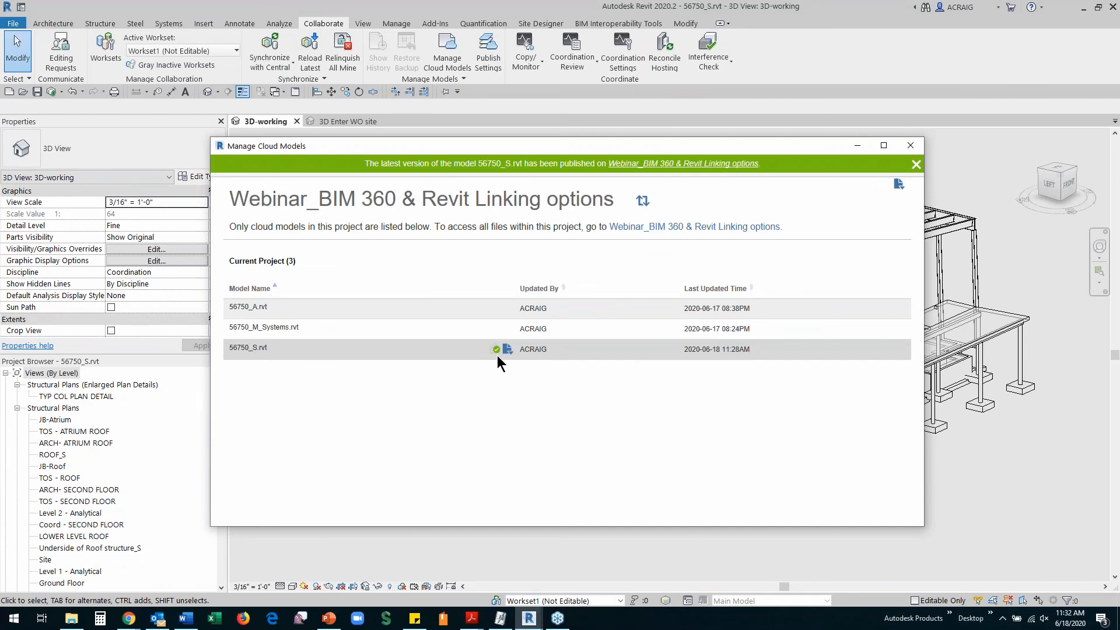
left_click(912, 146)
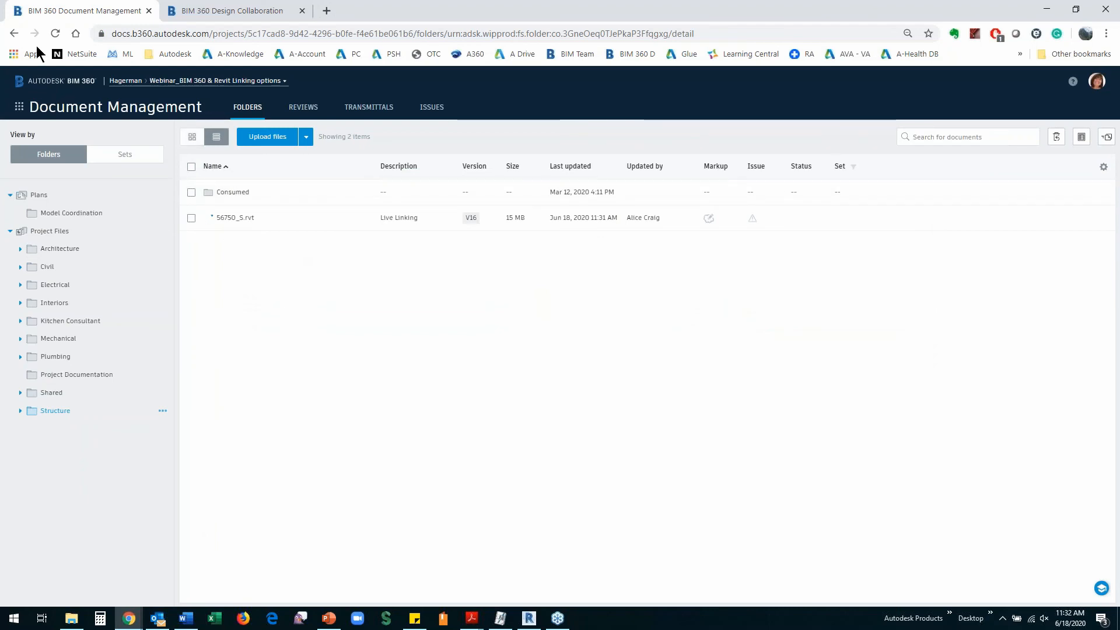
left_click(55, 34)
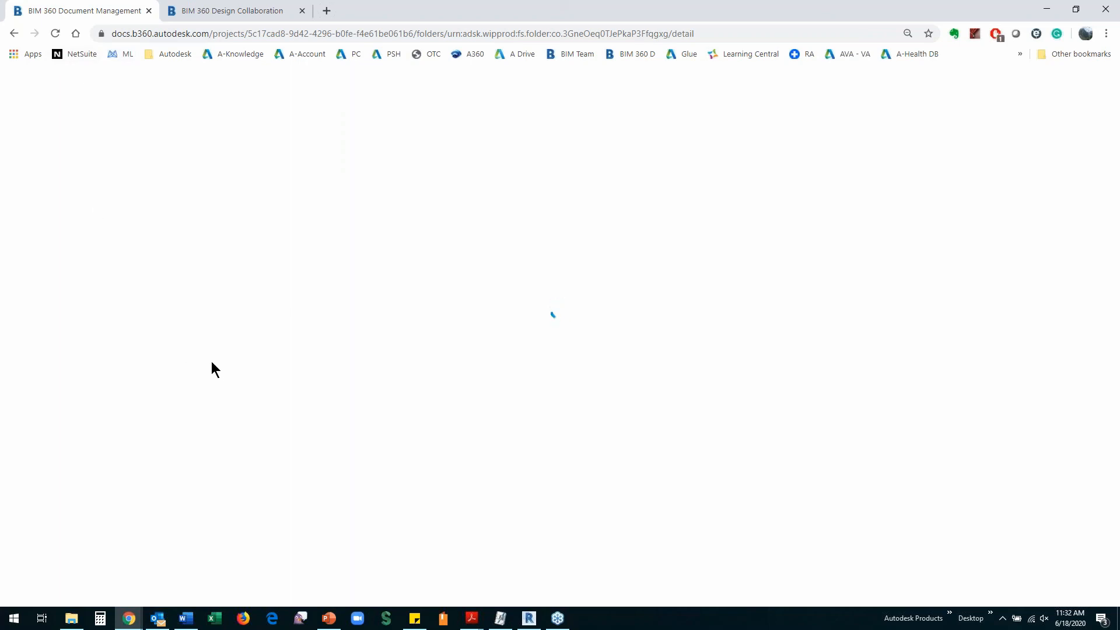
In Design Collaboration, open the Structure team's space and expand its 56750_S.rvt versions on the timeline
left_click(216, 13)
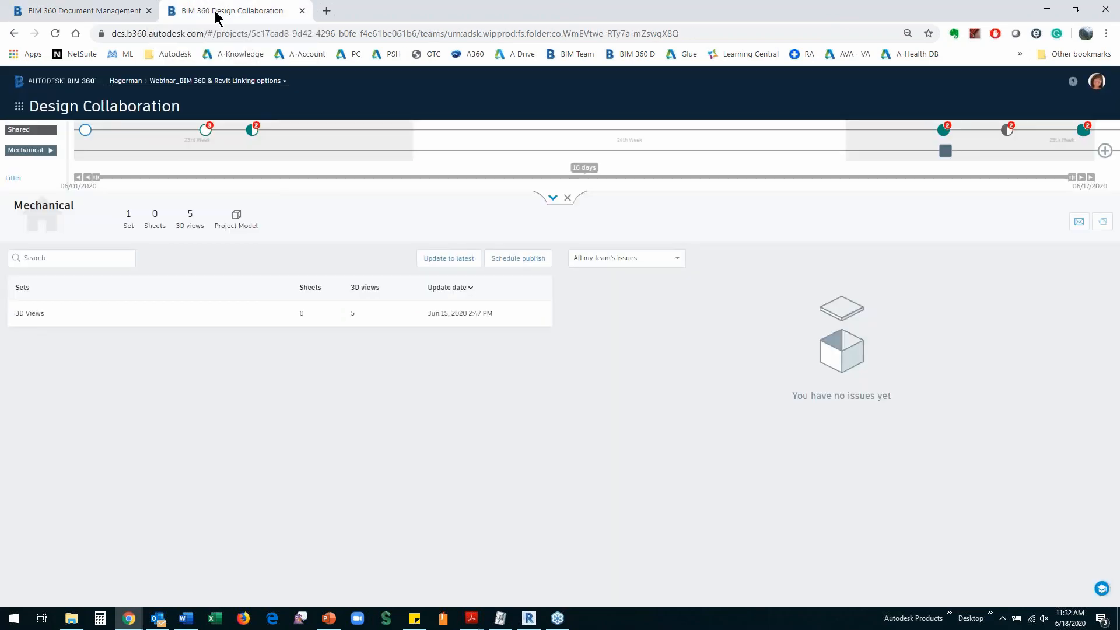
left_click(87, 13)
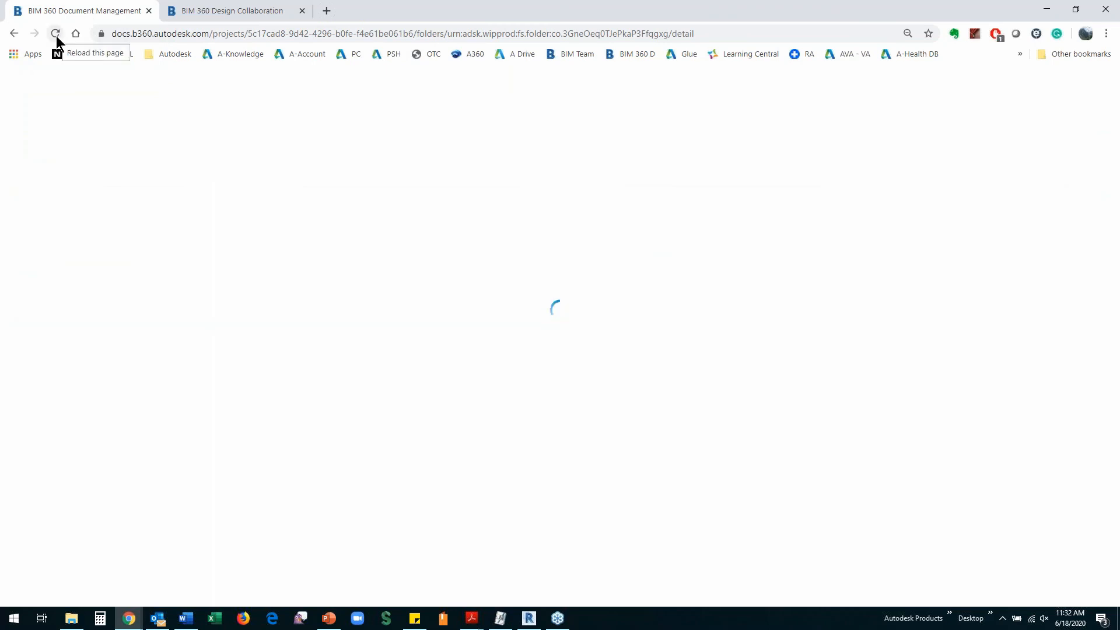
left_click(179, 16)
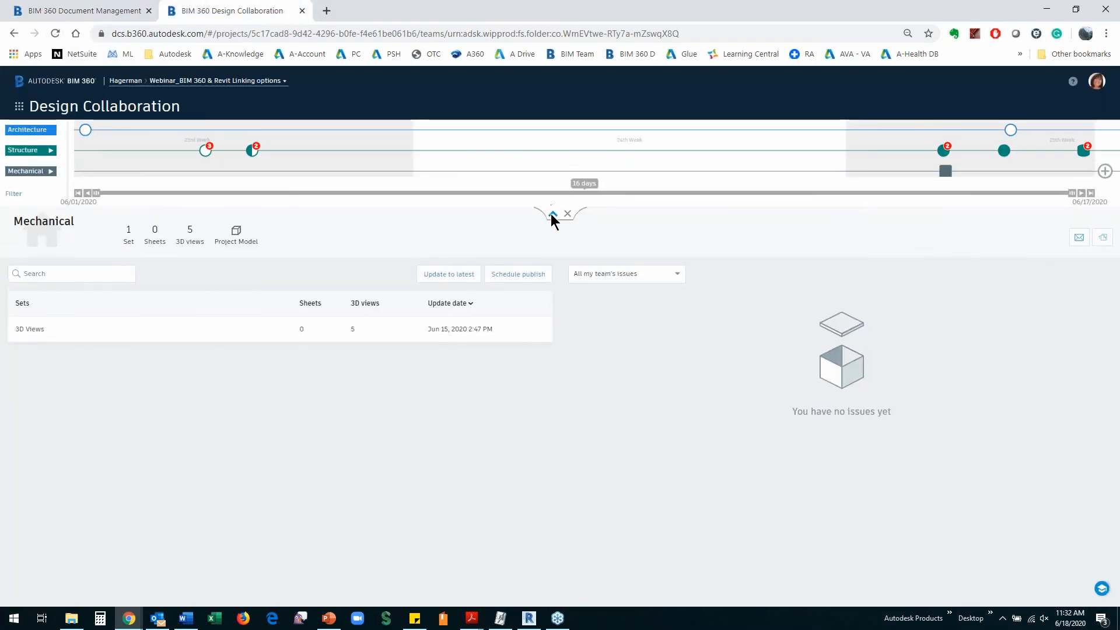
left_click(22, 153)
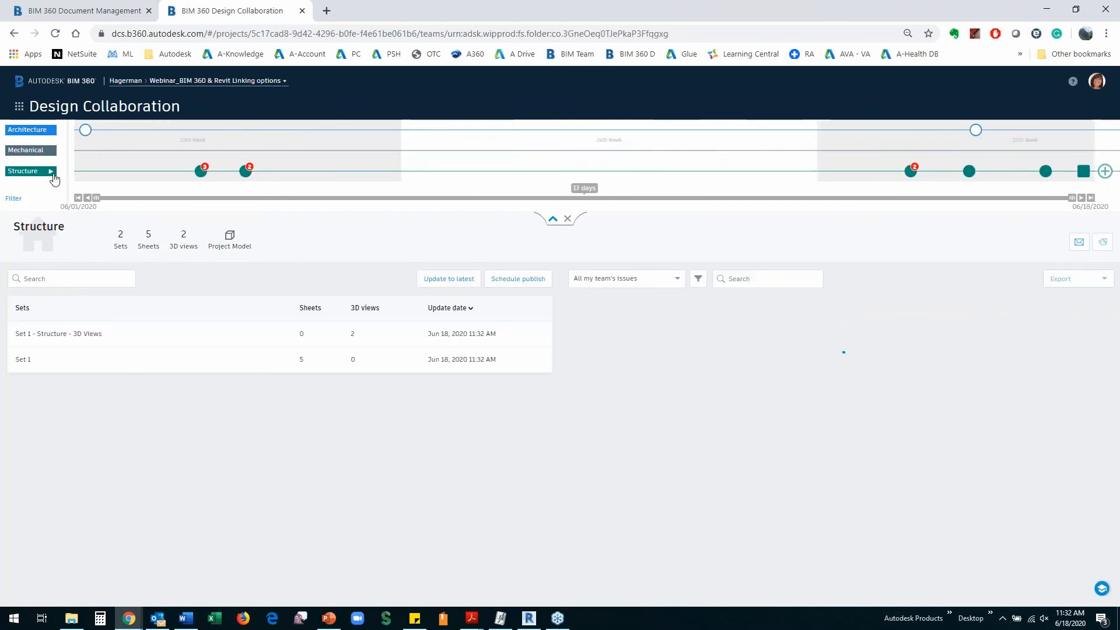
left_click(52, 172)
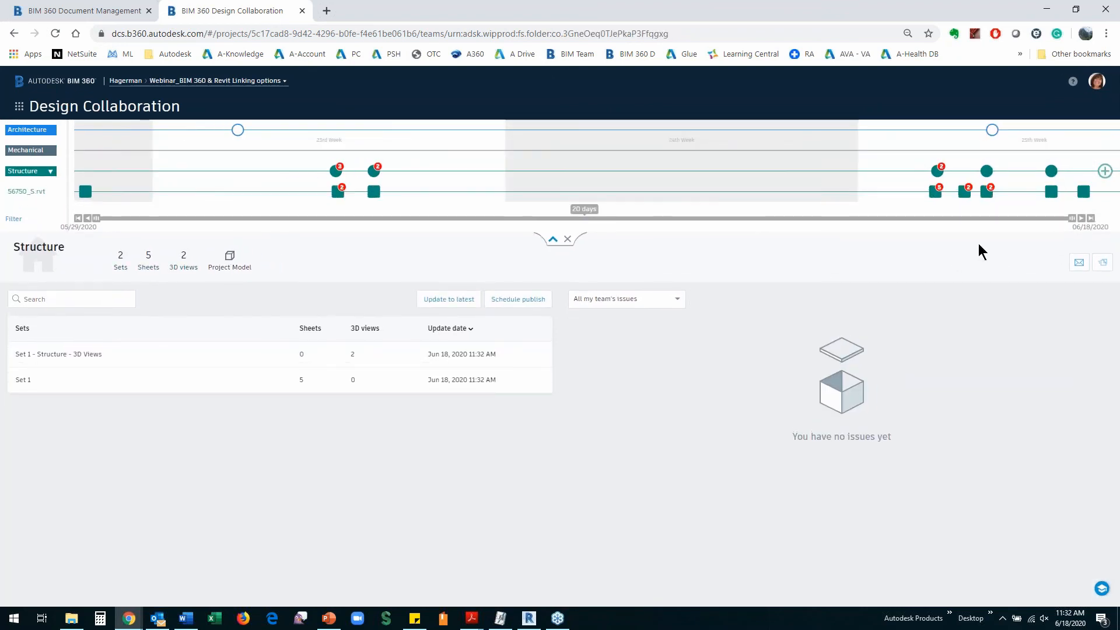
mouse_move(1084, 199)
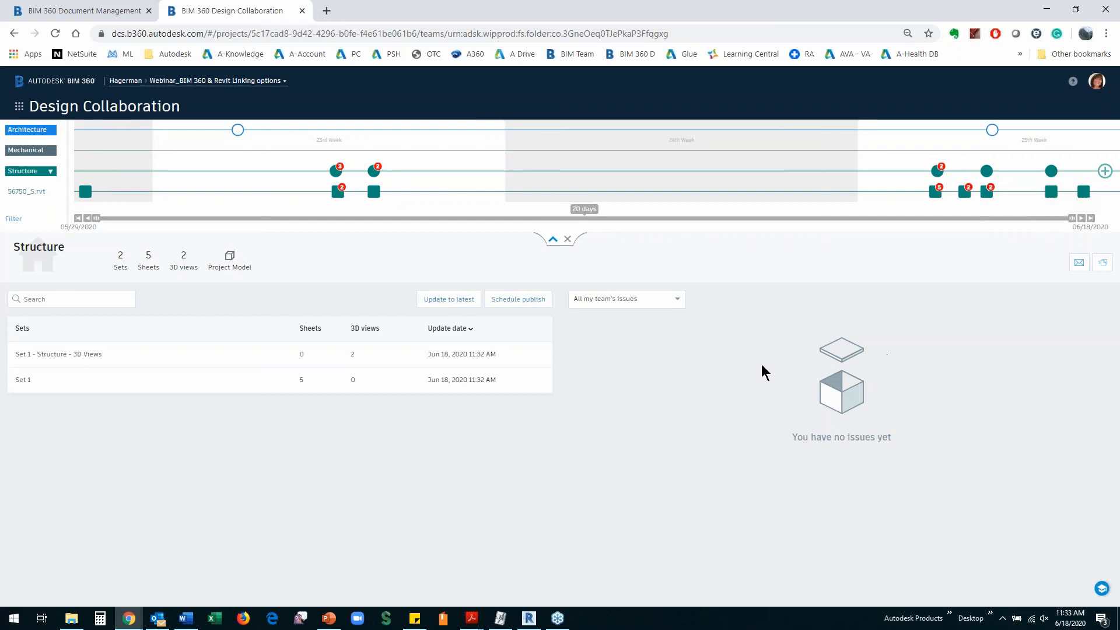
Open the Structure team's project model, select a round concrete column and list its properties
left_click(229, 268)
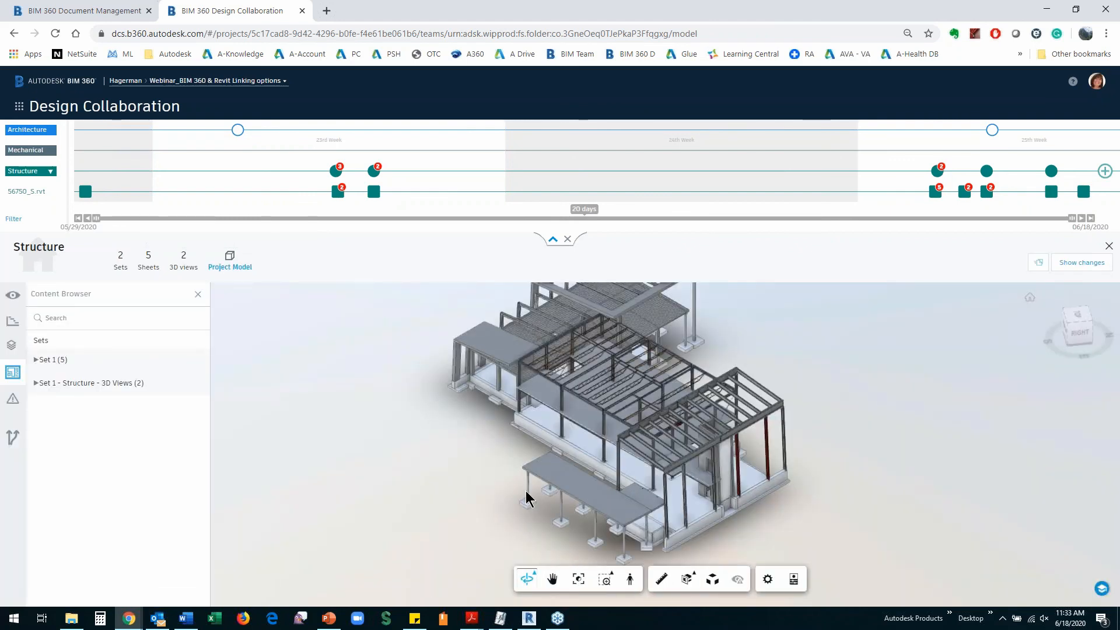
left_click(527, 490)
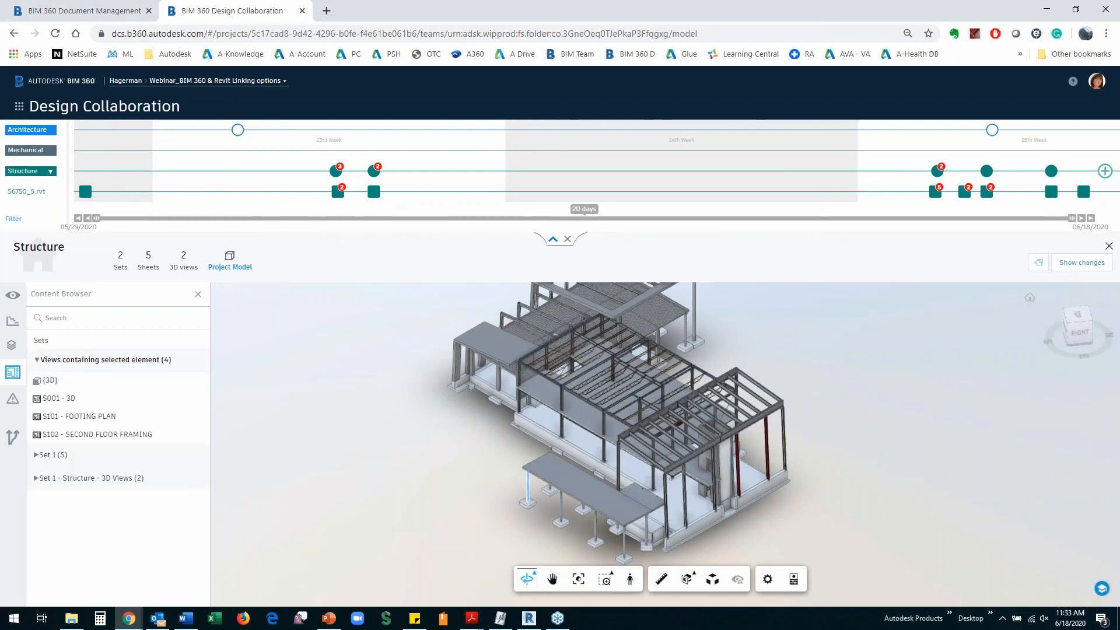
left_click(795, 580)
scroll(1027, 501, "down", 5)
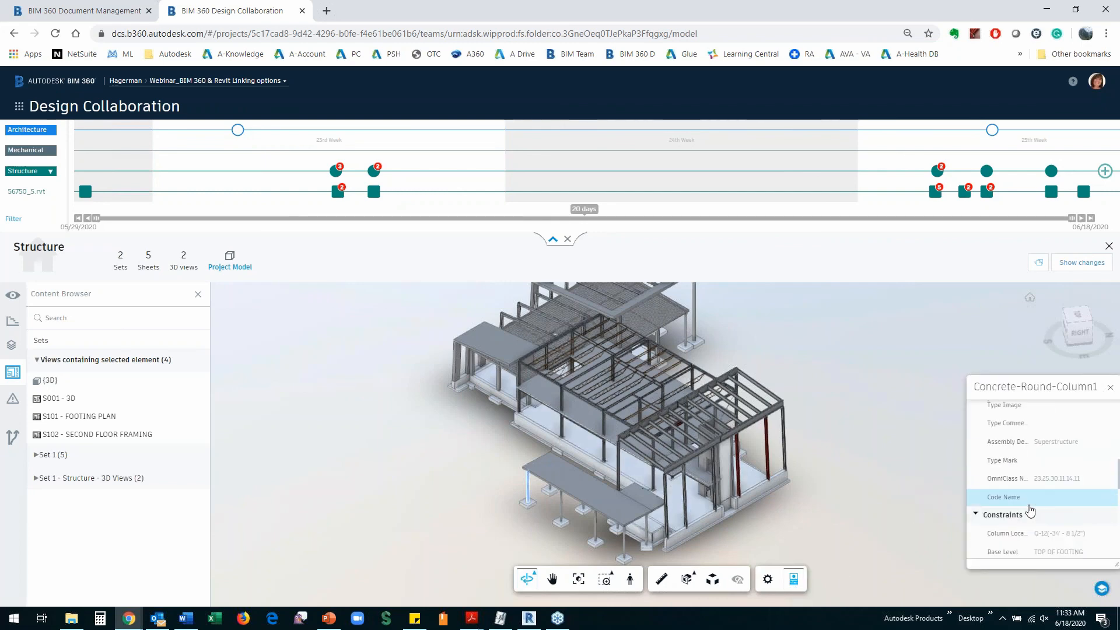
scroll(1067, 528, "down", 3)
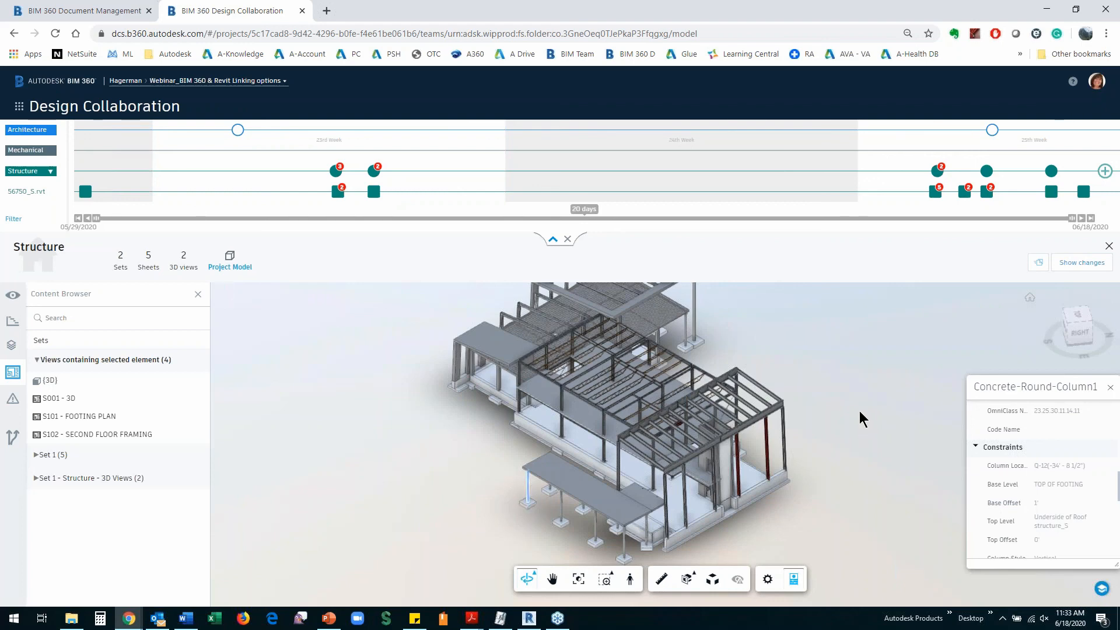
Create a new Structure package containing the 56750_S.rvt model and save it
left_click(1105, 172)
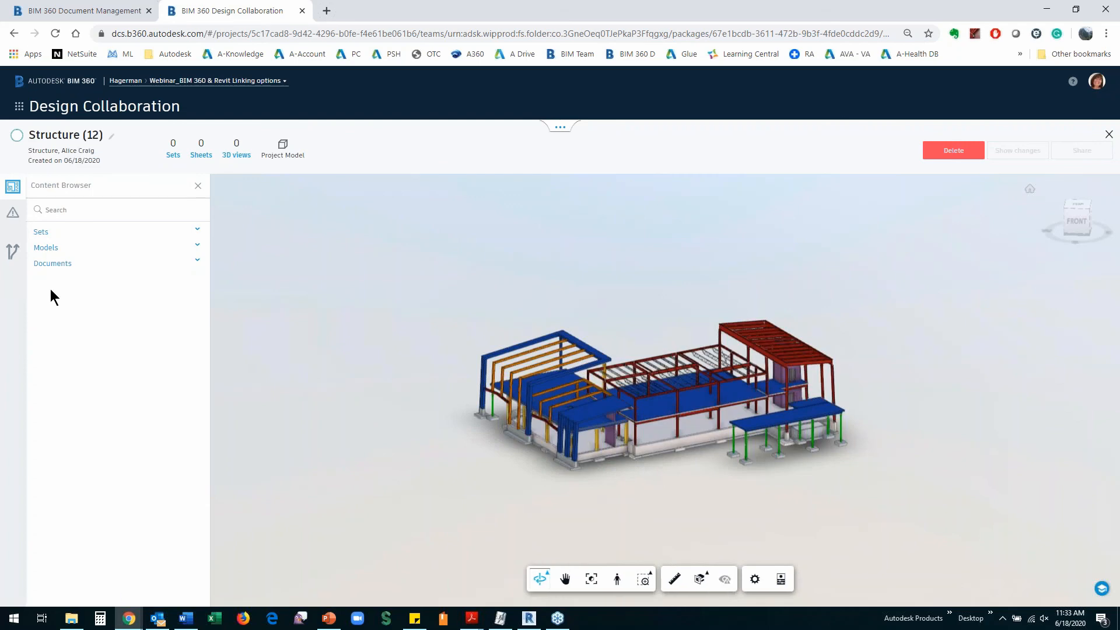
left_click(188, 252)
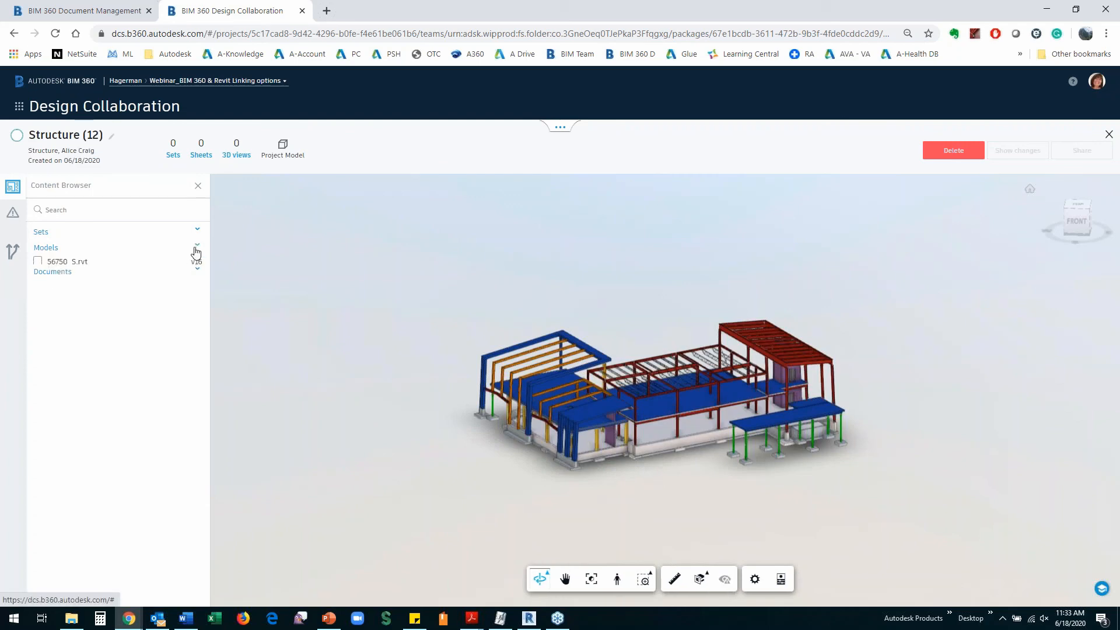
left_click(38, 261)
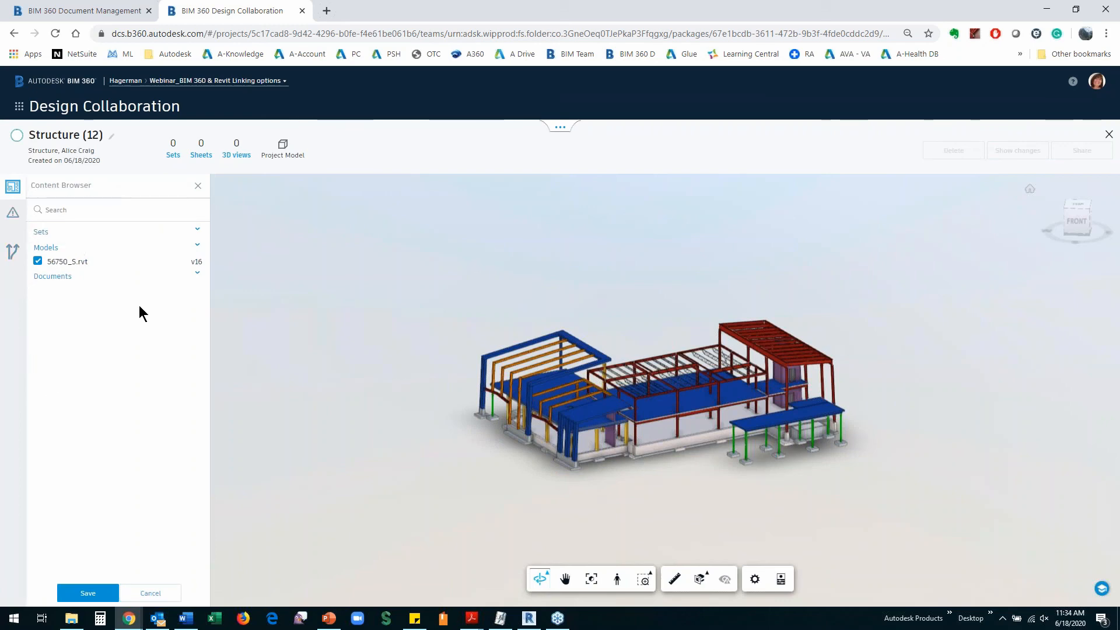
left_click(198, 230)
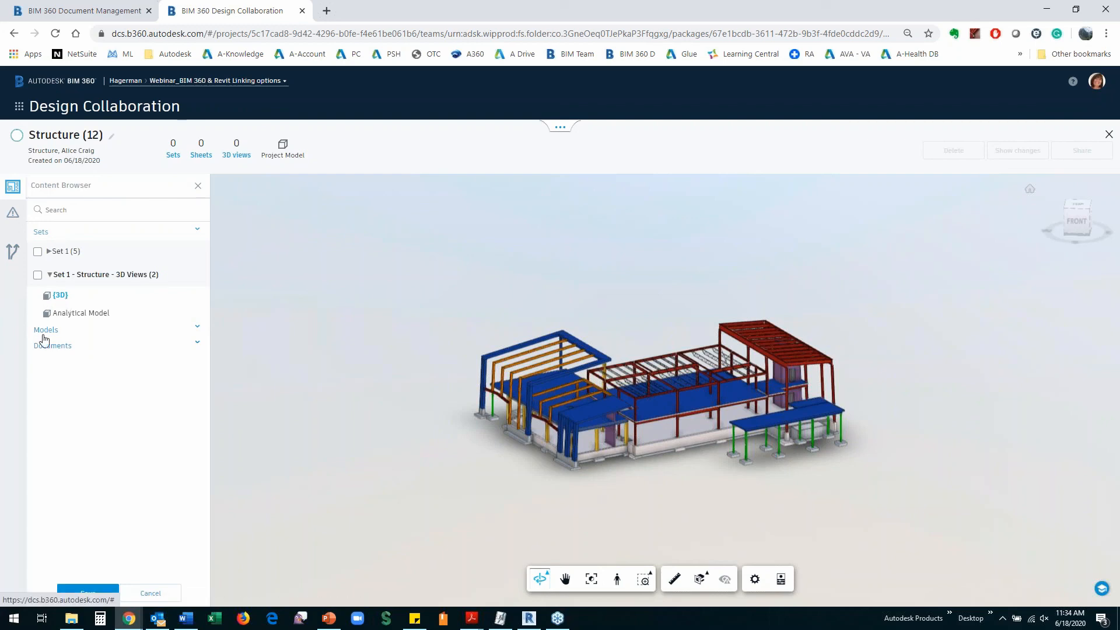
left_click(196, 330)
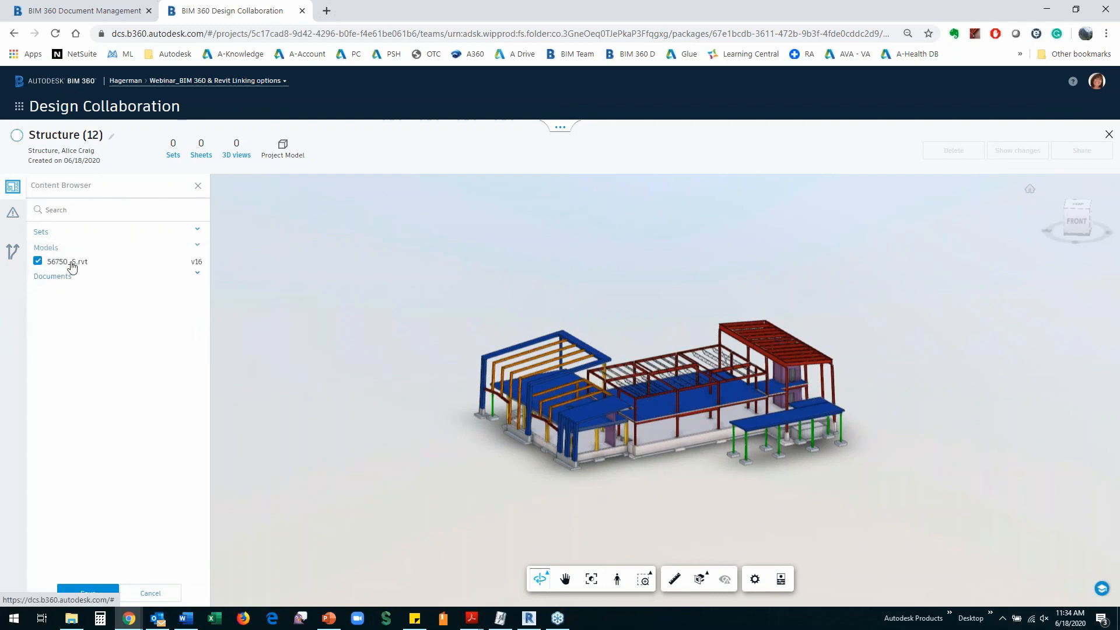
left_click(87, 592)
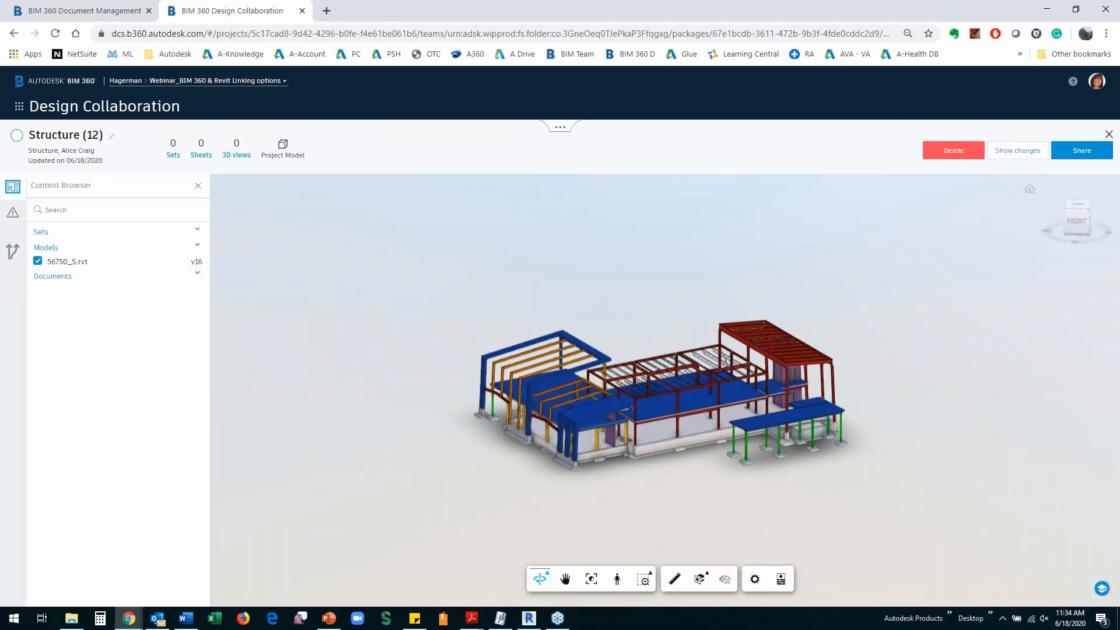
Share the Structure (12) package described as 'Columns depth changed', then return to Document Management
left_click(1083, 154)
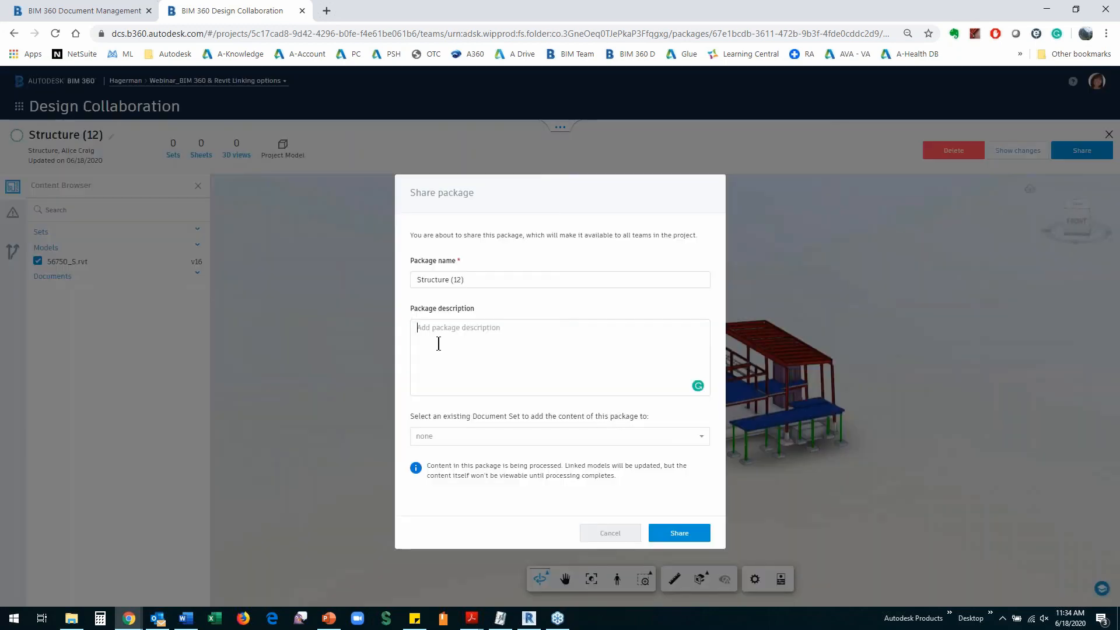
type("c")
key("BackSpace")
type("Columns depth chnage")
key("BackSpace")
key("BackSpace")
type("anged")
left_click(679, 535)
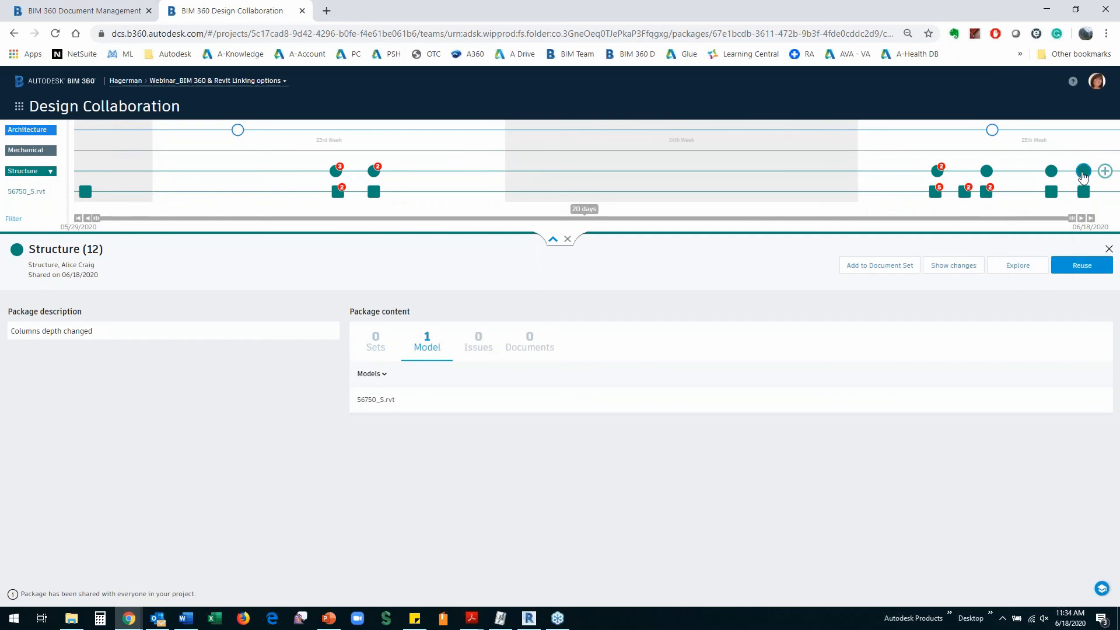
mouse_move(1084, 173)
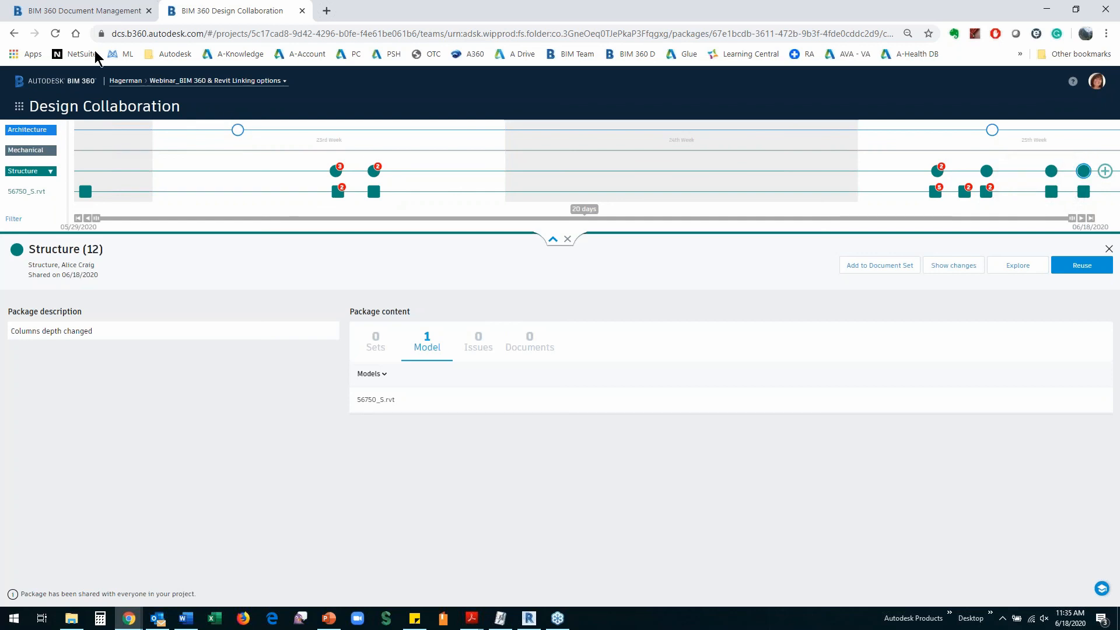
left_click(84, 12)
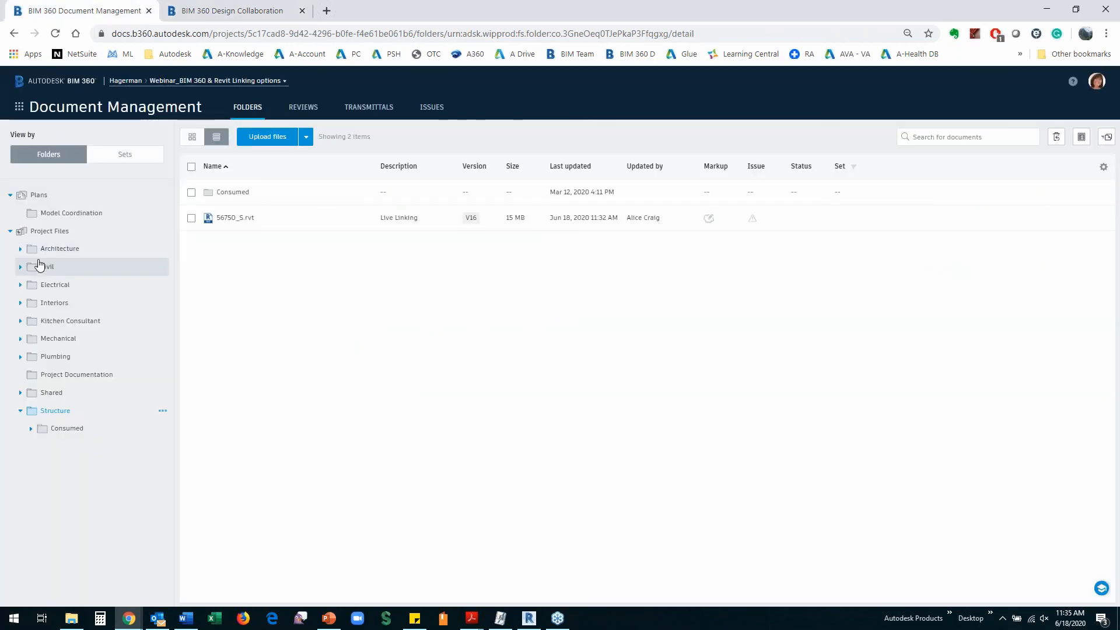
Check that Shared > Structure lists 56750_S.rvt at version V9, then switch back to Revit
left_click(61, 395)
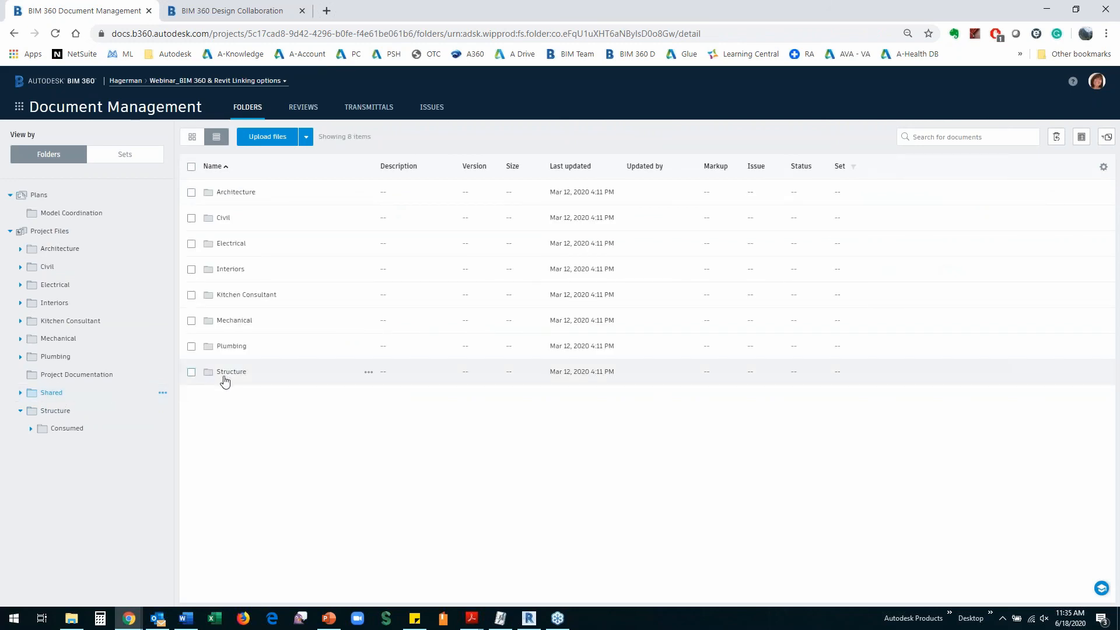
left_click(218, 376)
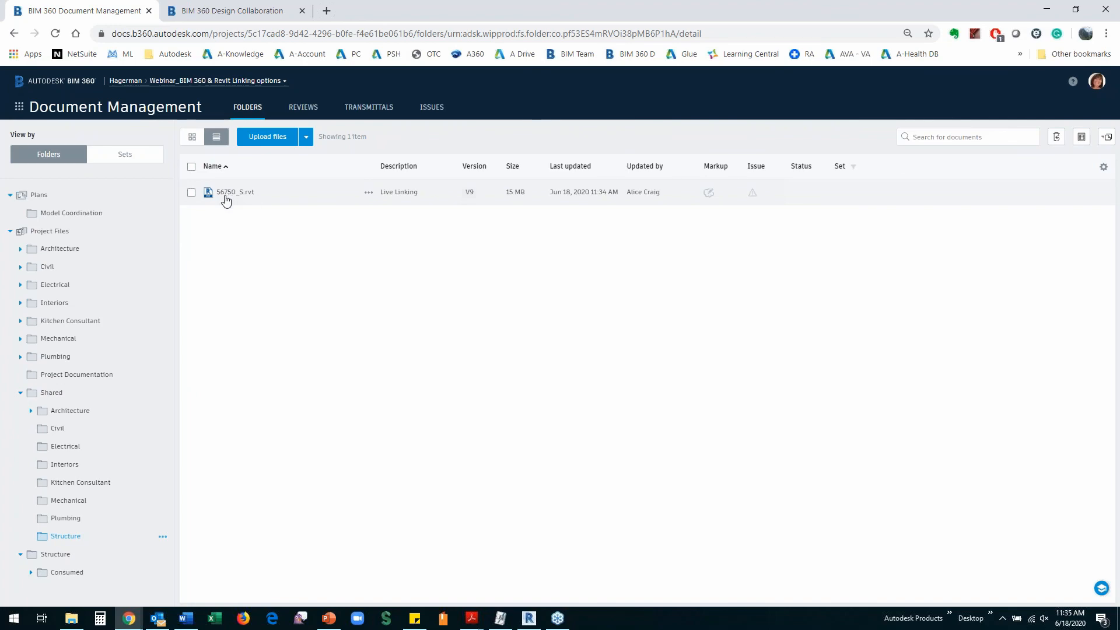
left_click(528, 617)
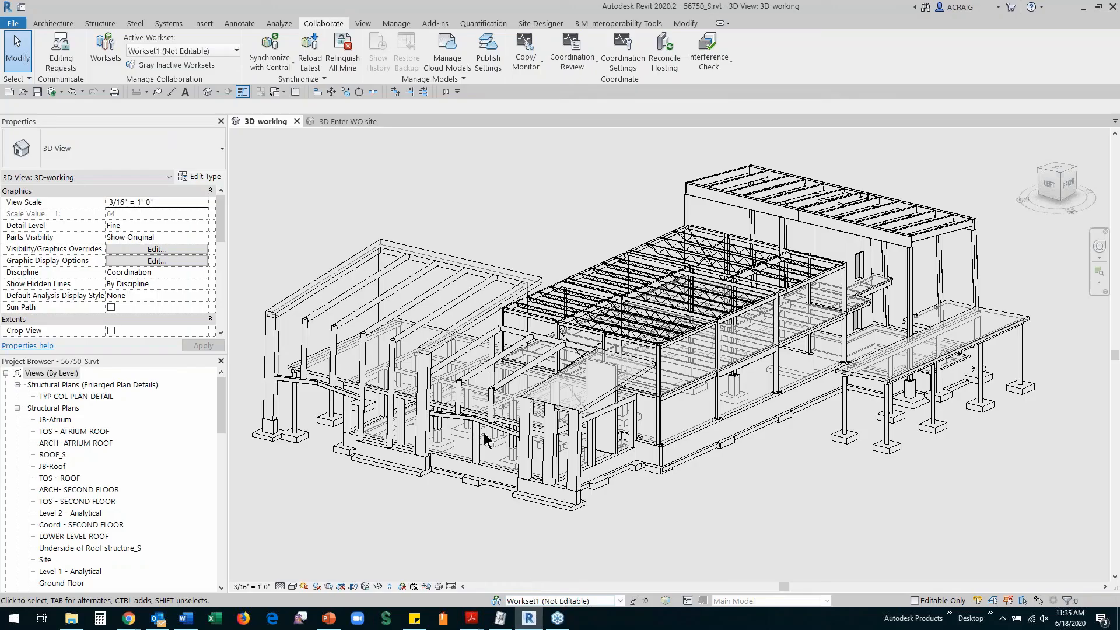
In the 3D Enter WO site view, select a column inside the 56750_S.rvt structural link
left_click(336, 118)
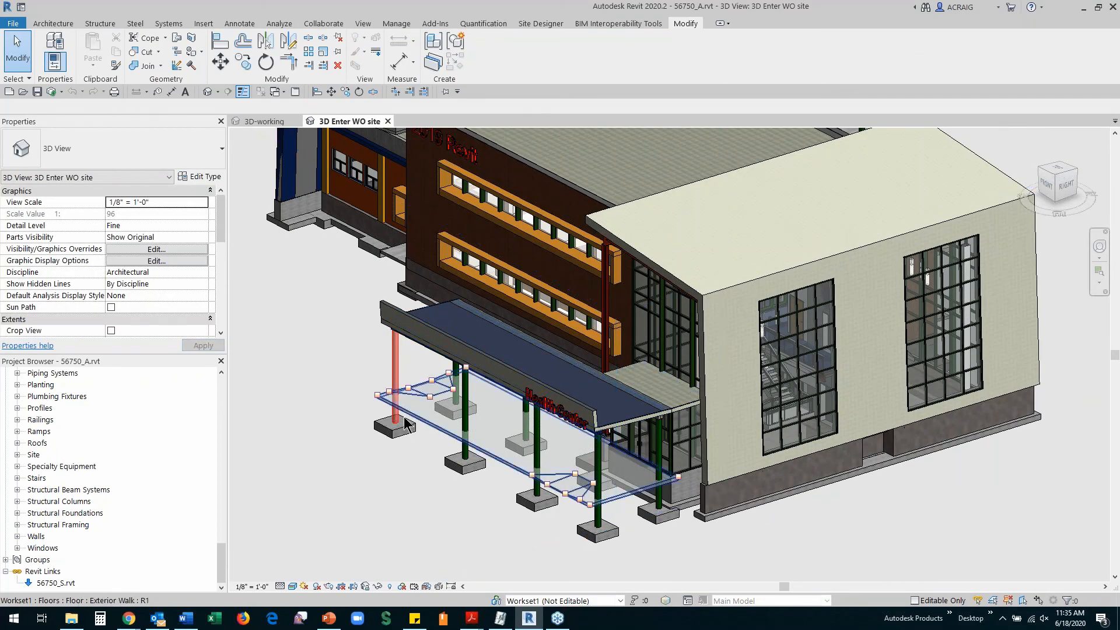
scroll(220, 233, "down", 2)
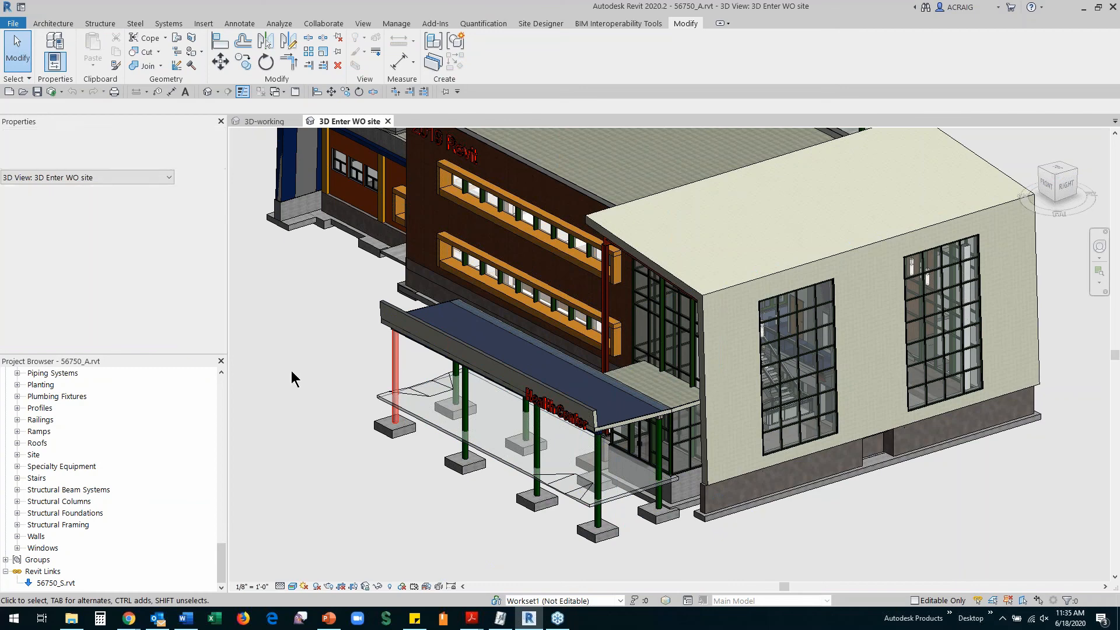
key("Tab")
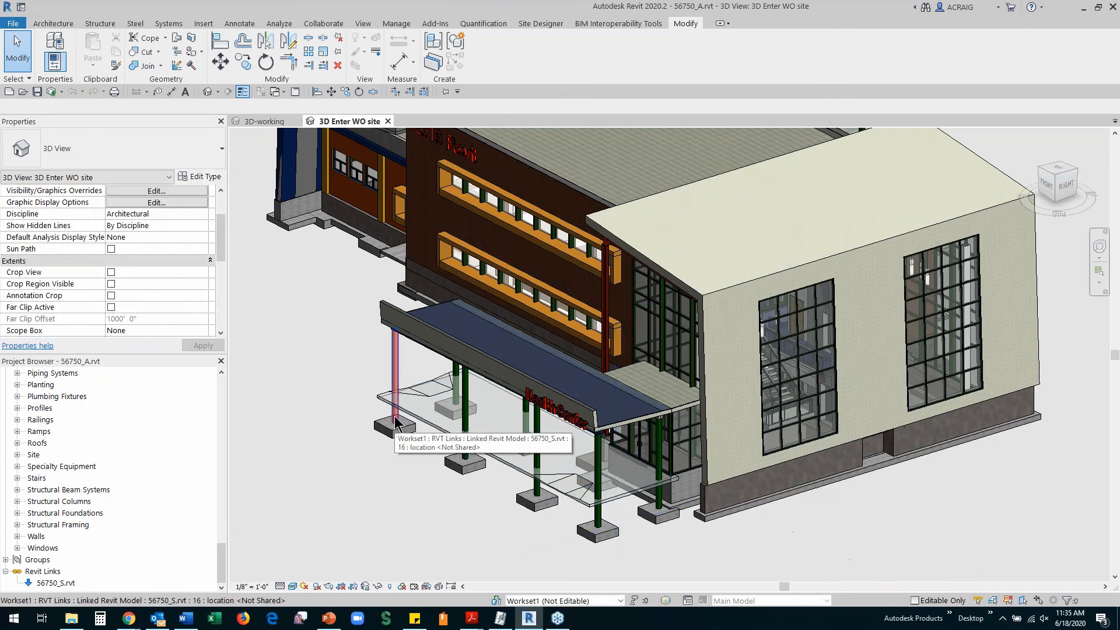
left_click(385, 427)
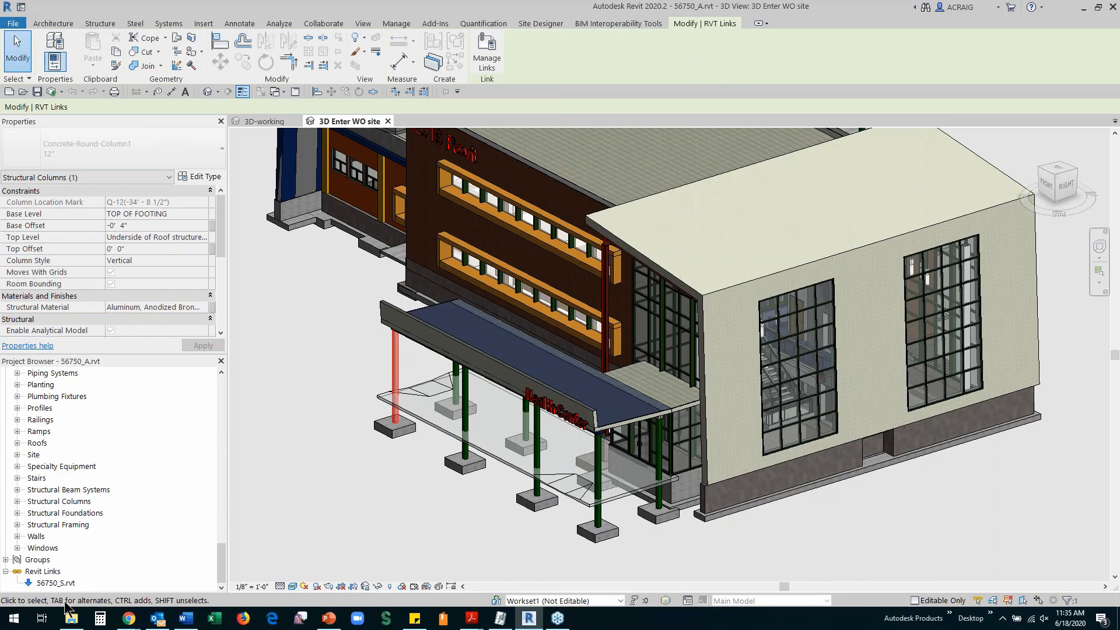
left_click(47, 584)
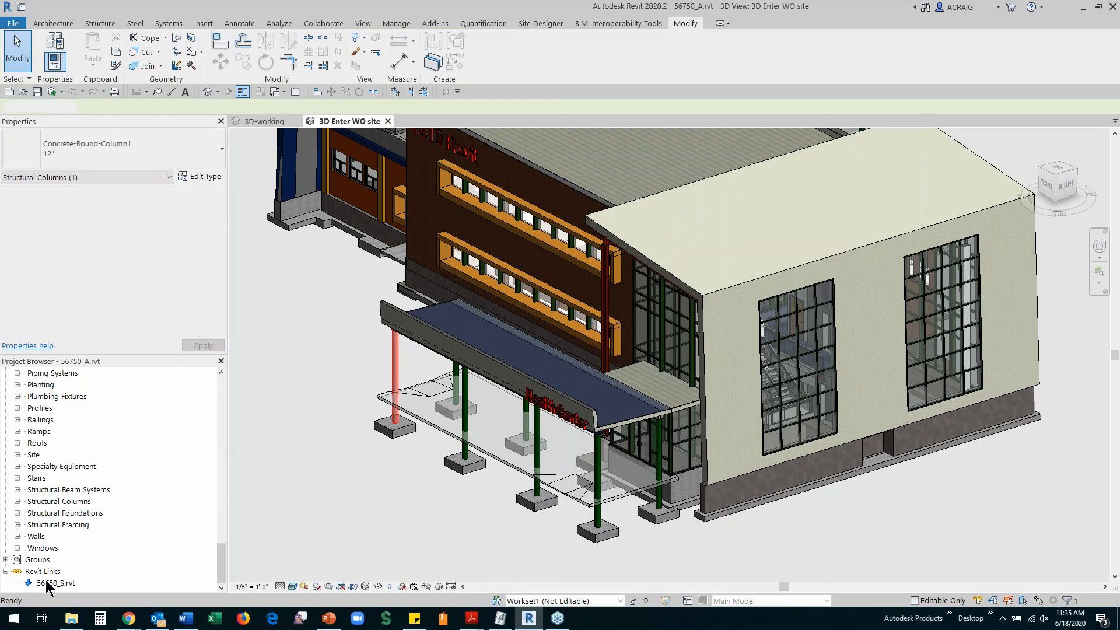
Reload the 56750_S.rvt link, synchronize with central, and close the 3D Enter WO site view
right_click(46, 584)
left_click(76, 352)
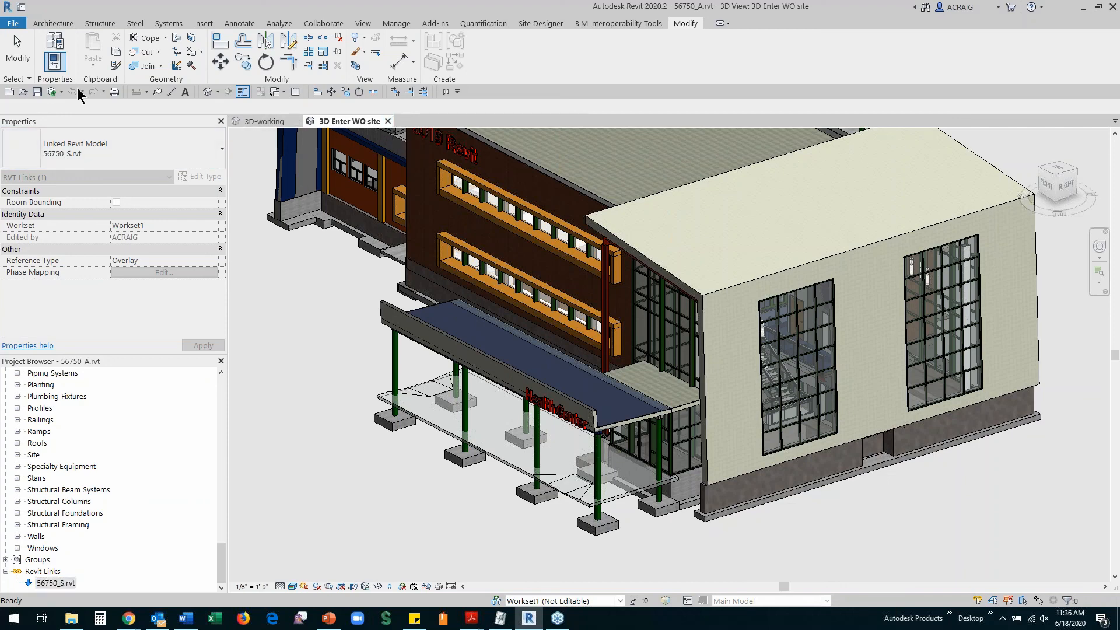
left_click(52, 93)
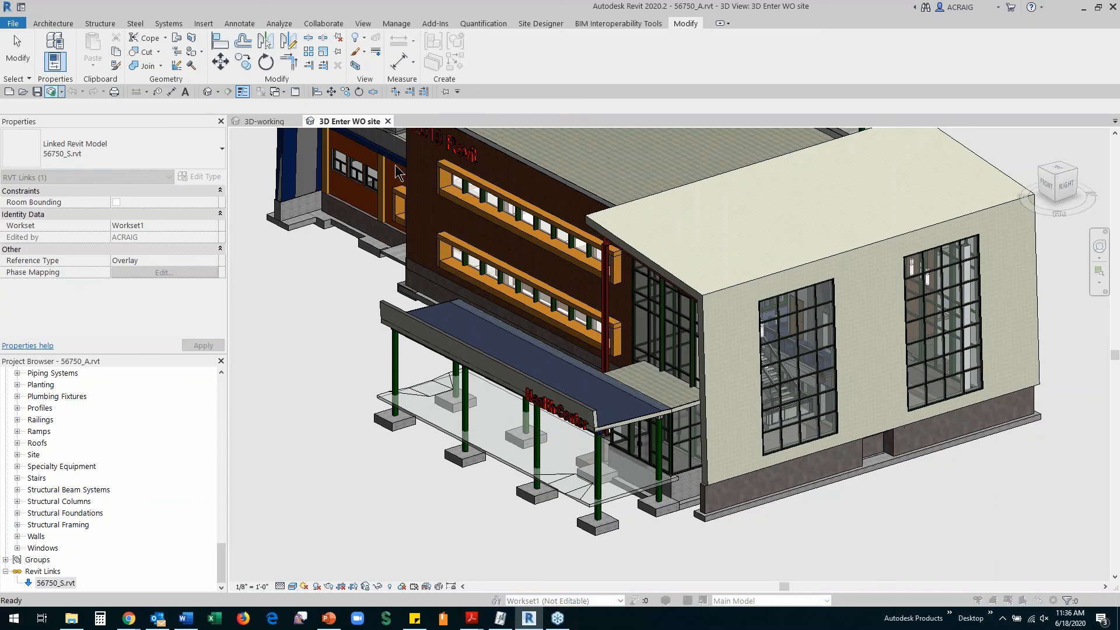
left_click(549, 376)
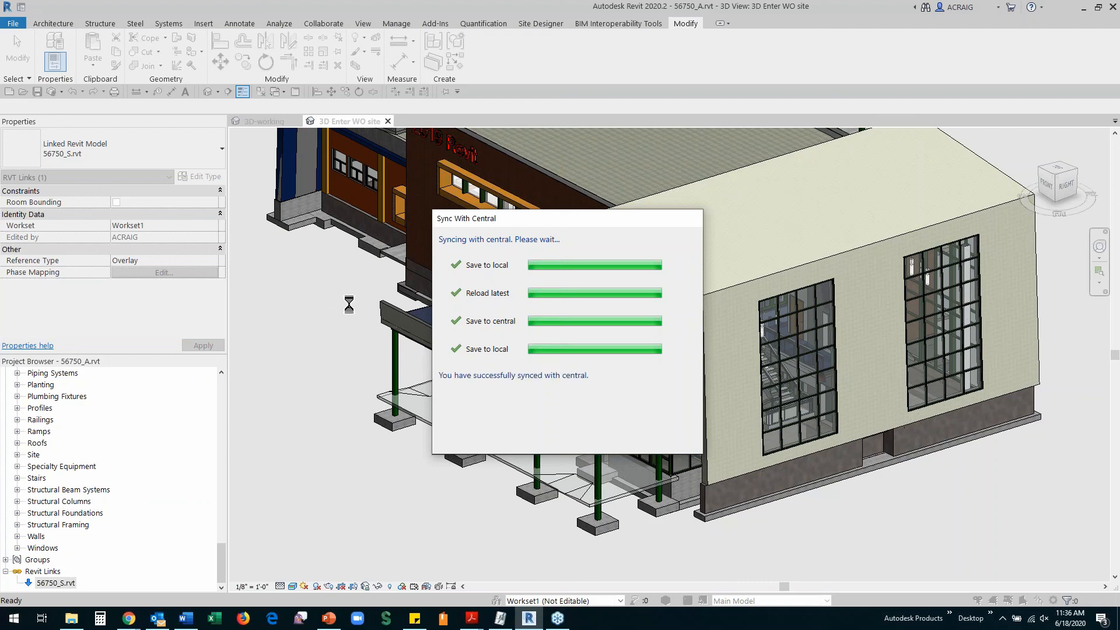
left_click(388, 122)
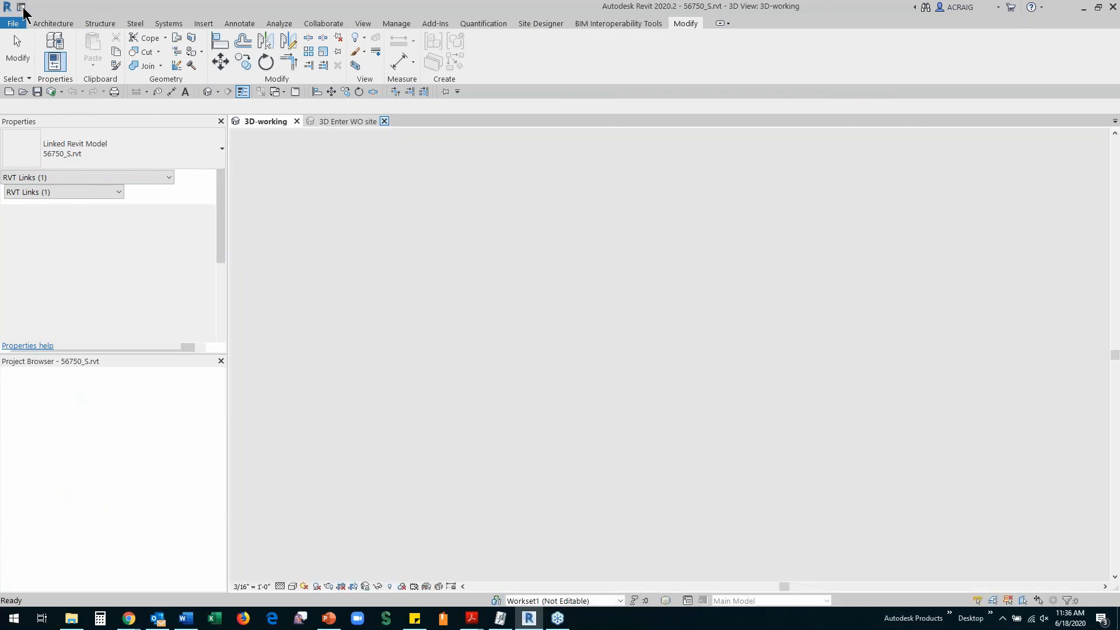
Open the mechanical model 56750_M_Systems from Recent Files in its 3D - Coordination view
left_click(22, 8)
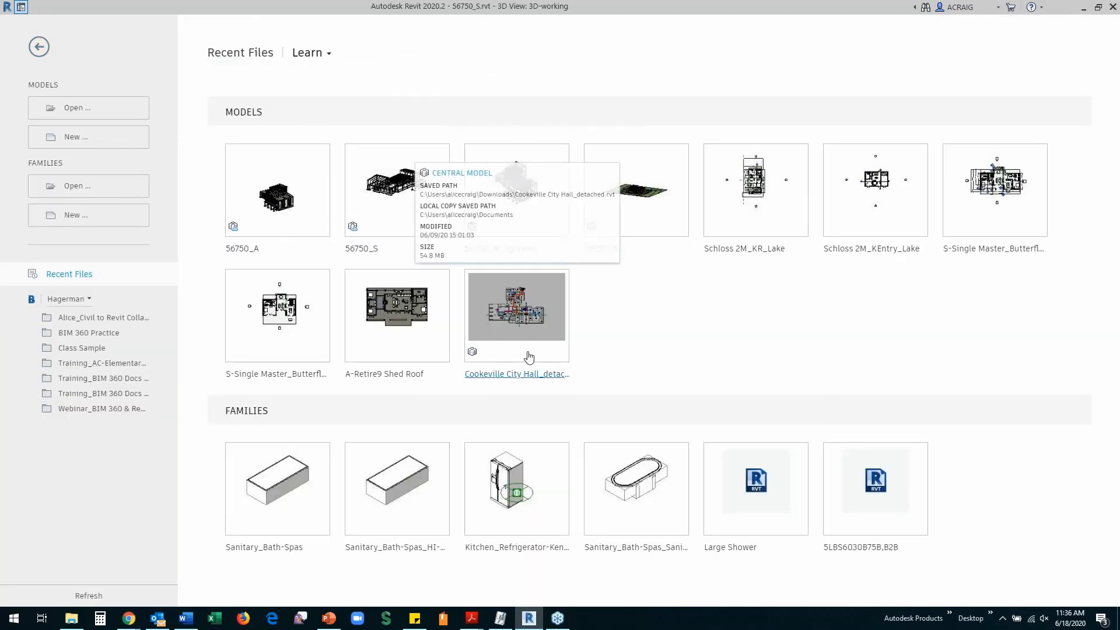
left_click(516, 202)
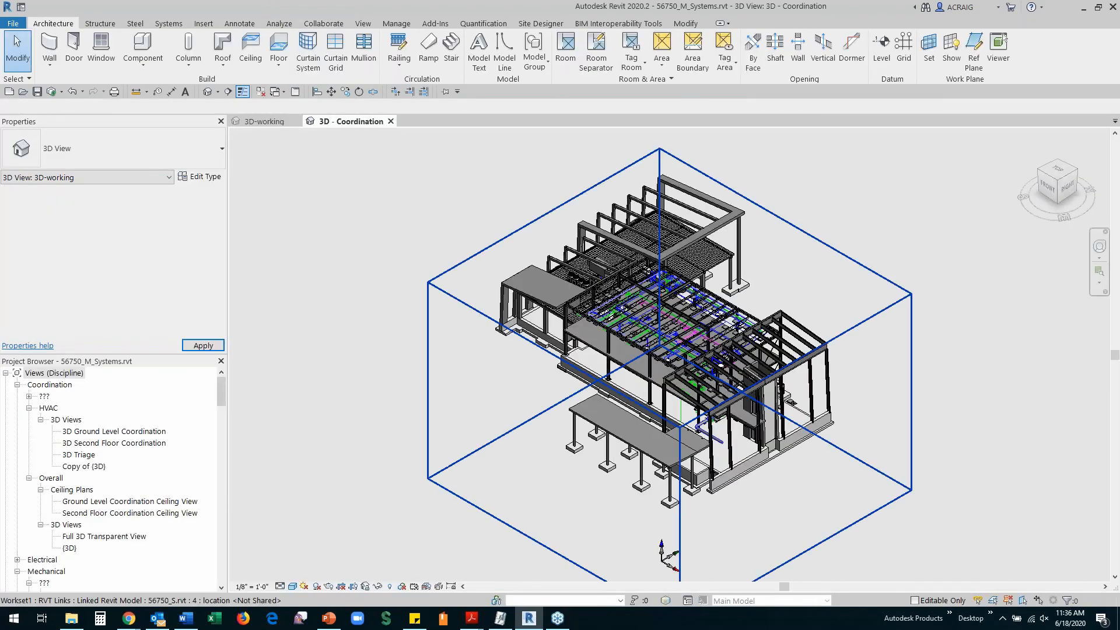
scroll(676, 331, "up", 3)
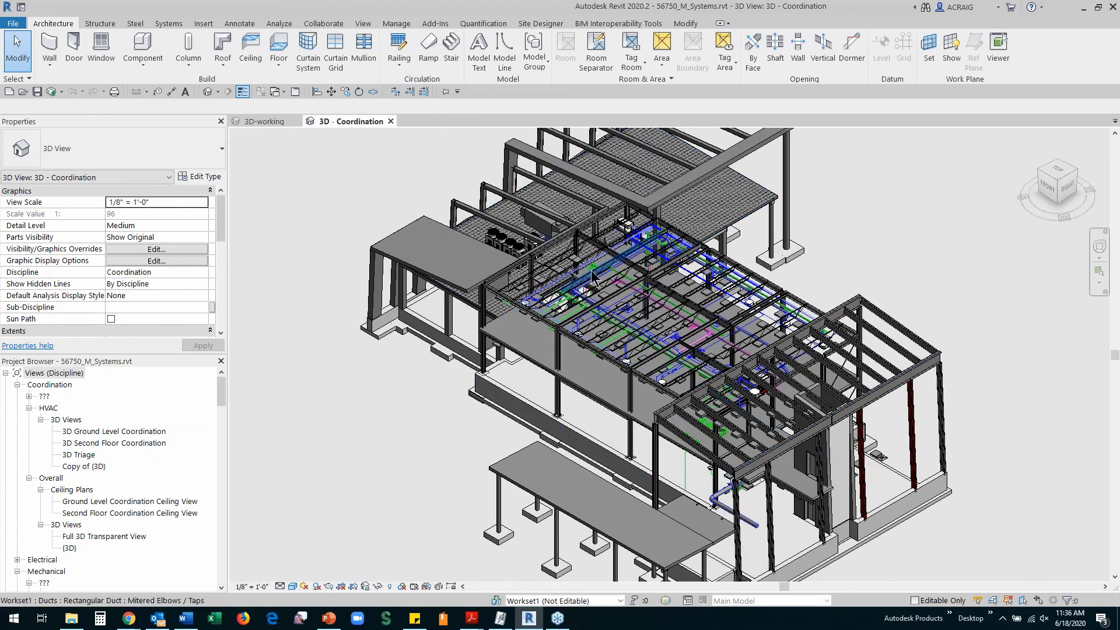
left_click(396, 23)
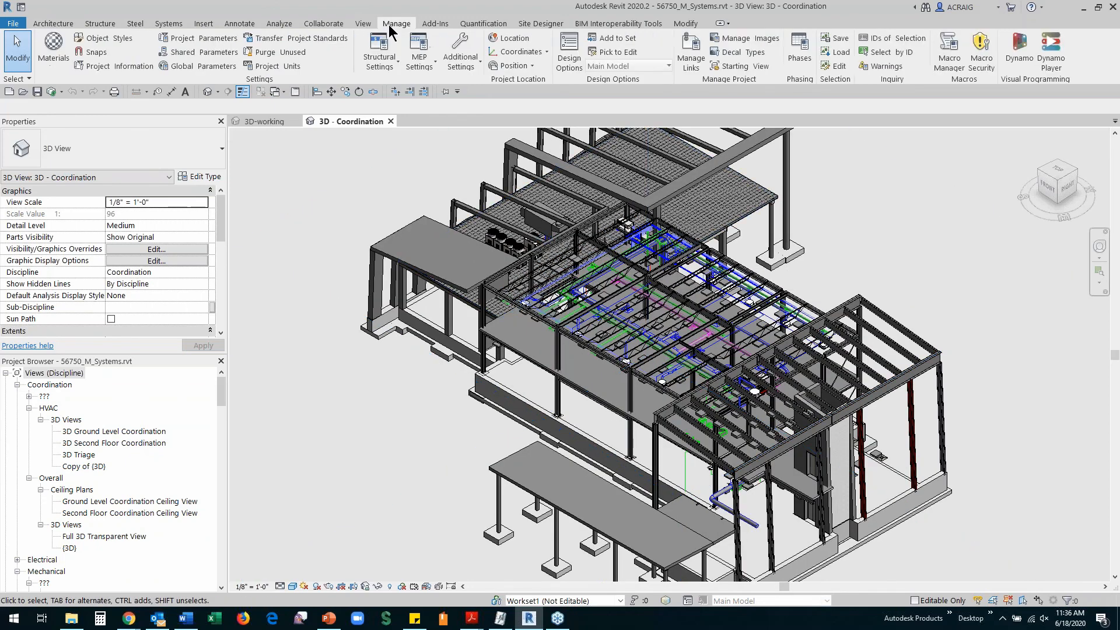
In Manage Links, widen Saved Path to confirm 56750_S.rvt loads from Mechanical/Consumed/Structure
left_click(686, 68)
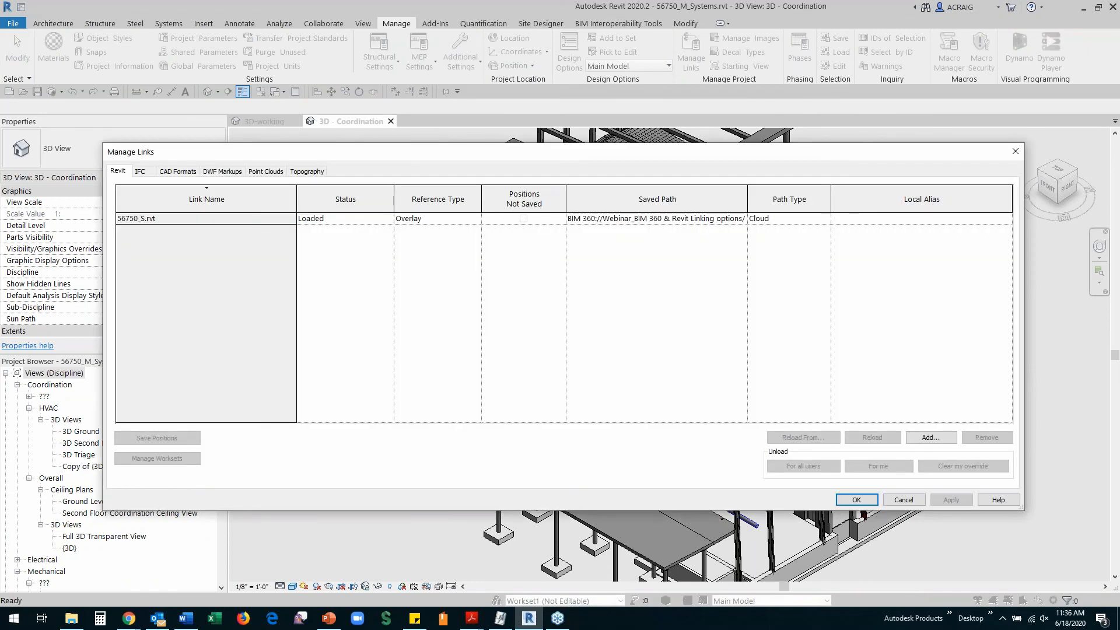
left_click_drag(746, 191, 906, 198)
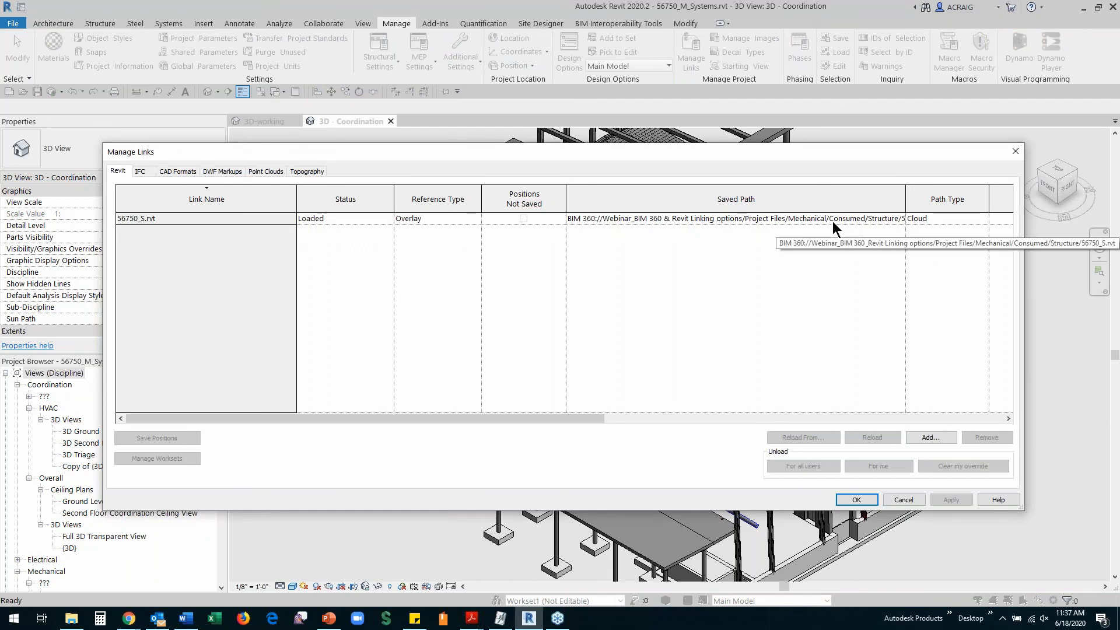
left_click(856, 500)
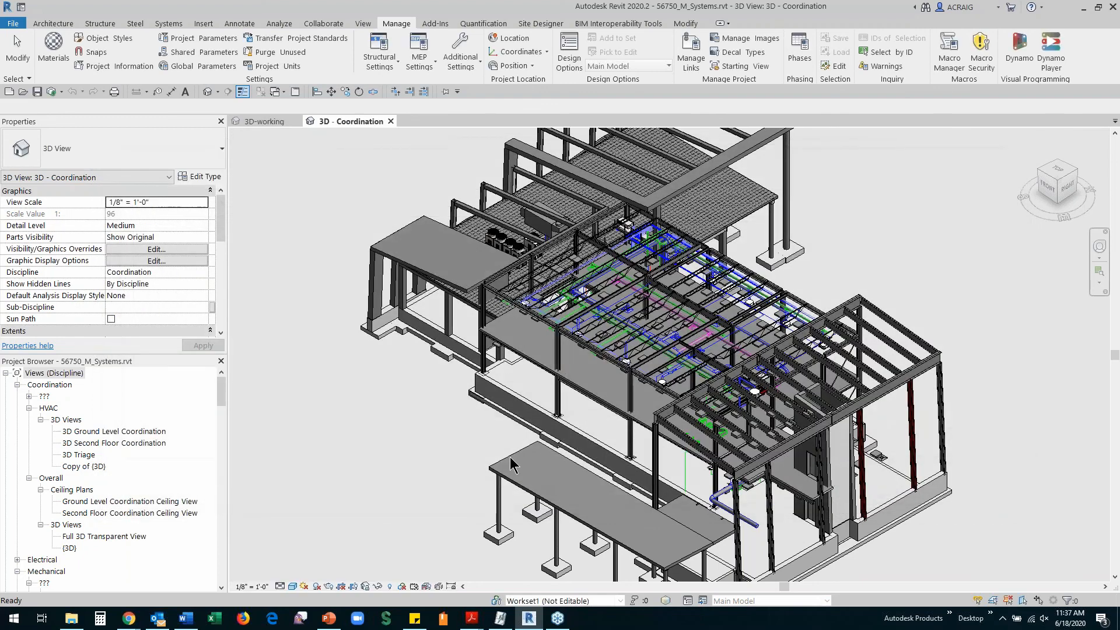
Select and then deselect a column of the linked 56750_S.rvt structure in the 3D view
left_click(505, 526)
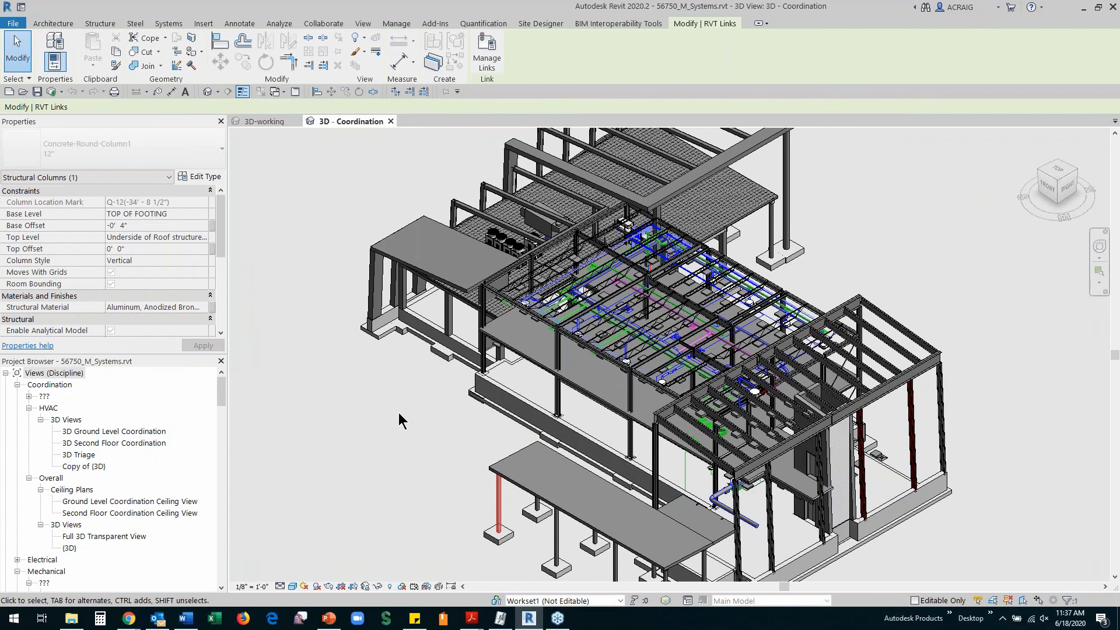
scroll(398, 411, "down", 2)
left_click(414, 445)
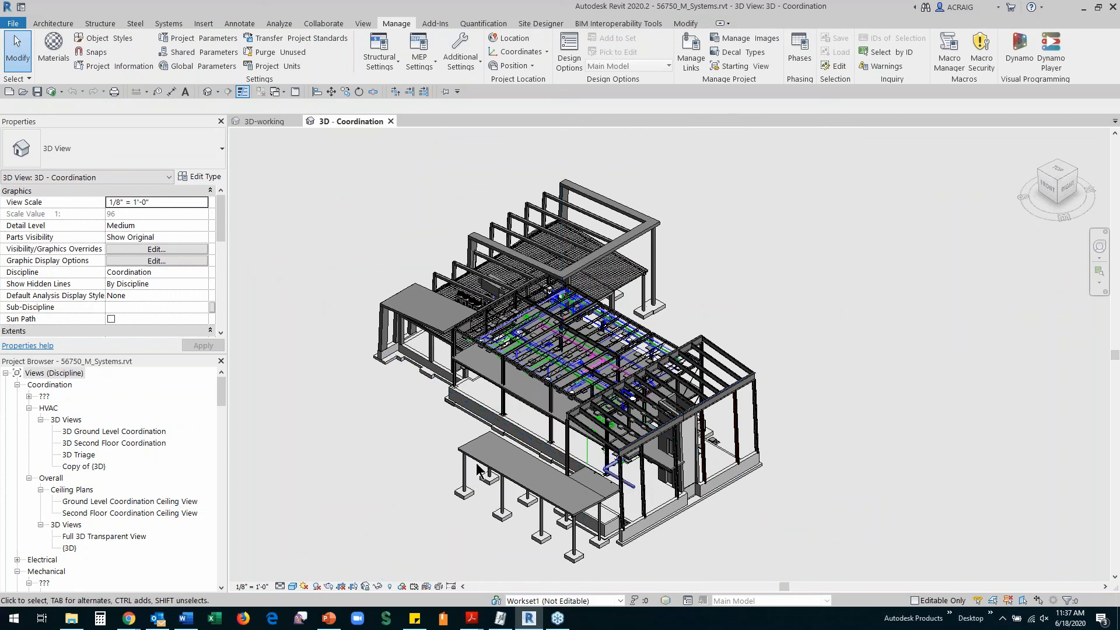
scroll(543, 463, "up", 1)
scroll(544, 463, "up", 1)
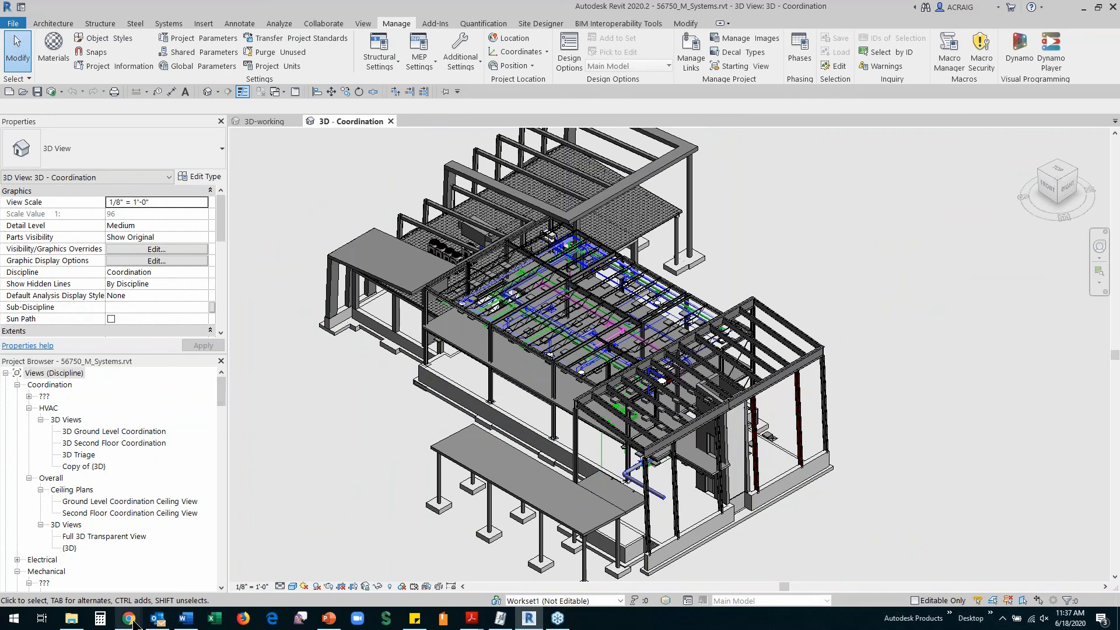
In Design Collaboration's Mechanical space, open the latest shared Structure (12) package from the timeline
mouse_move(131, 621)
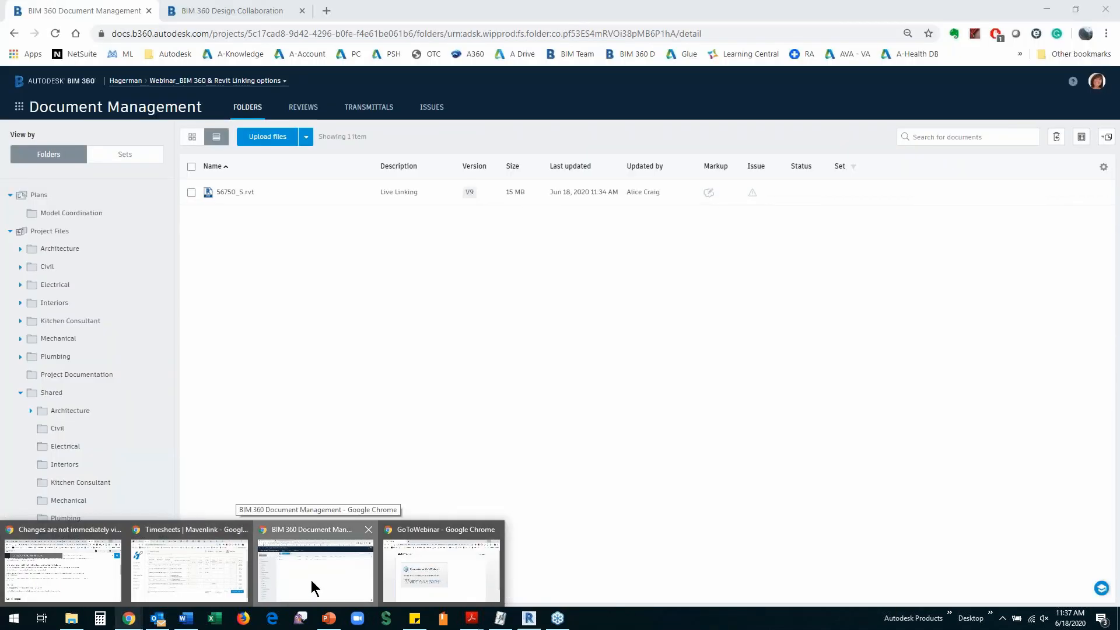
left_click(311, 579)
left_click(251, 12)
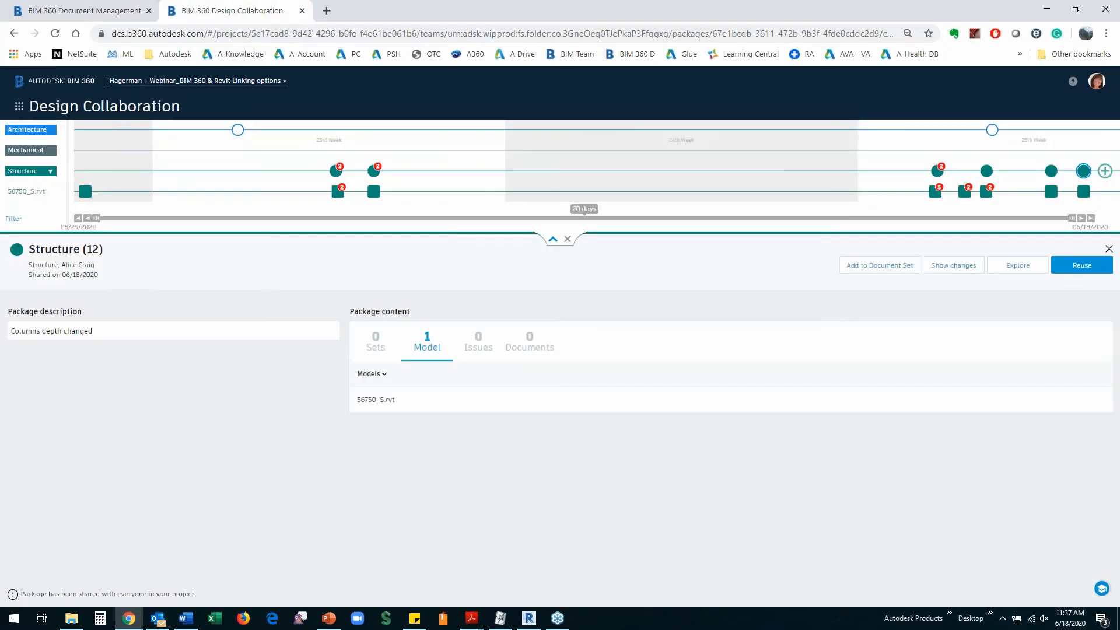
left_click(24, 152)
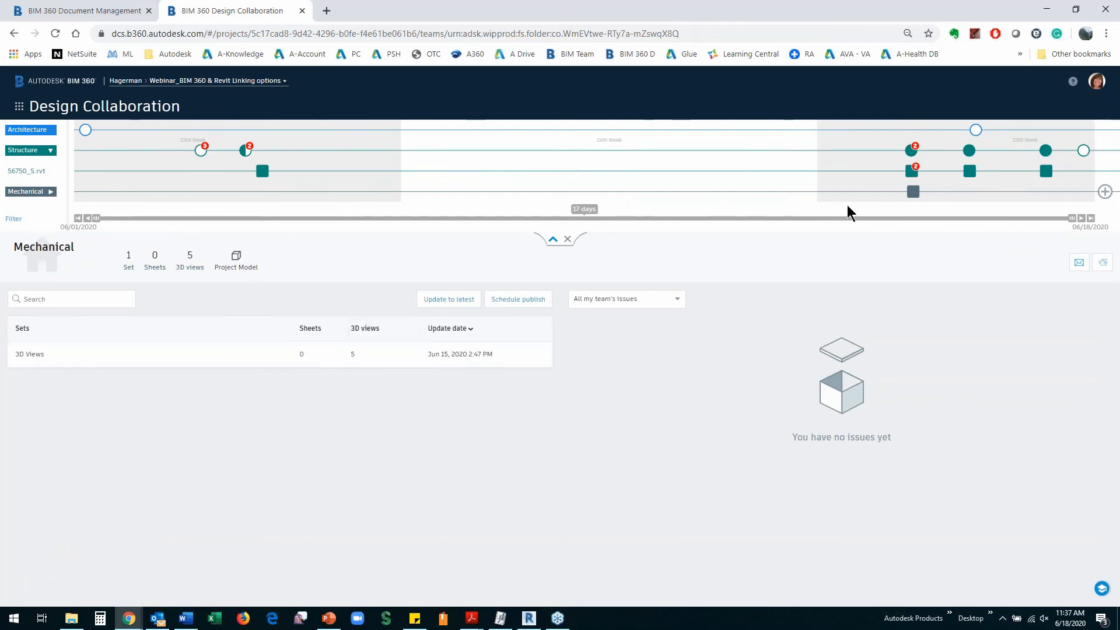
mouse_move(917, 197)
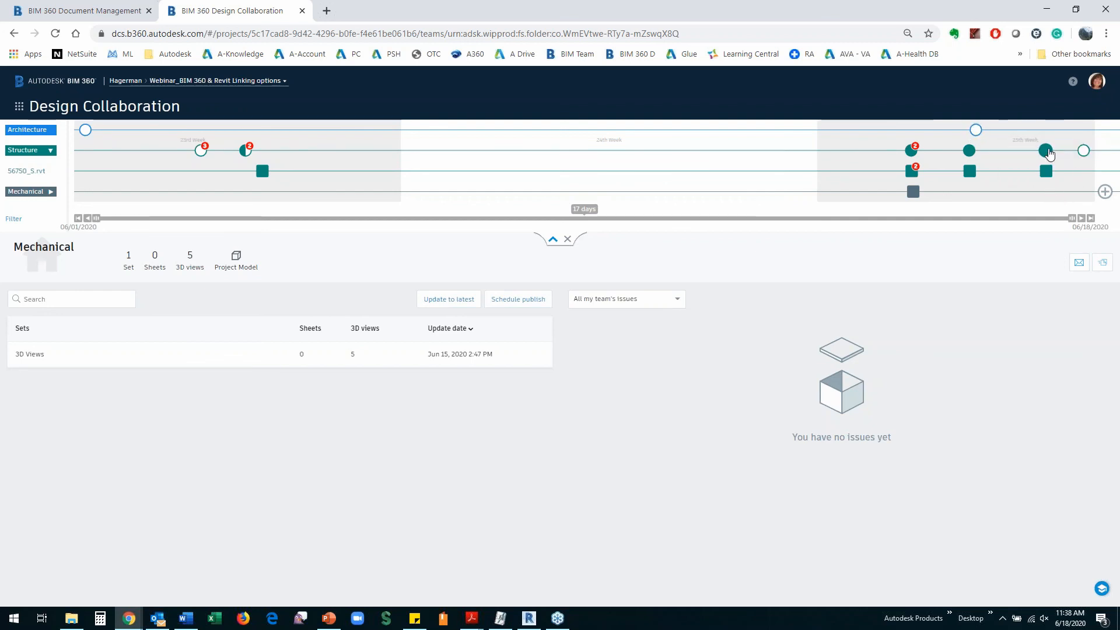
mouse_move(1048, 155)
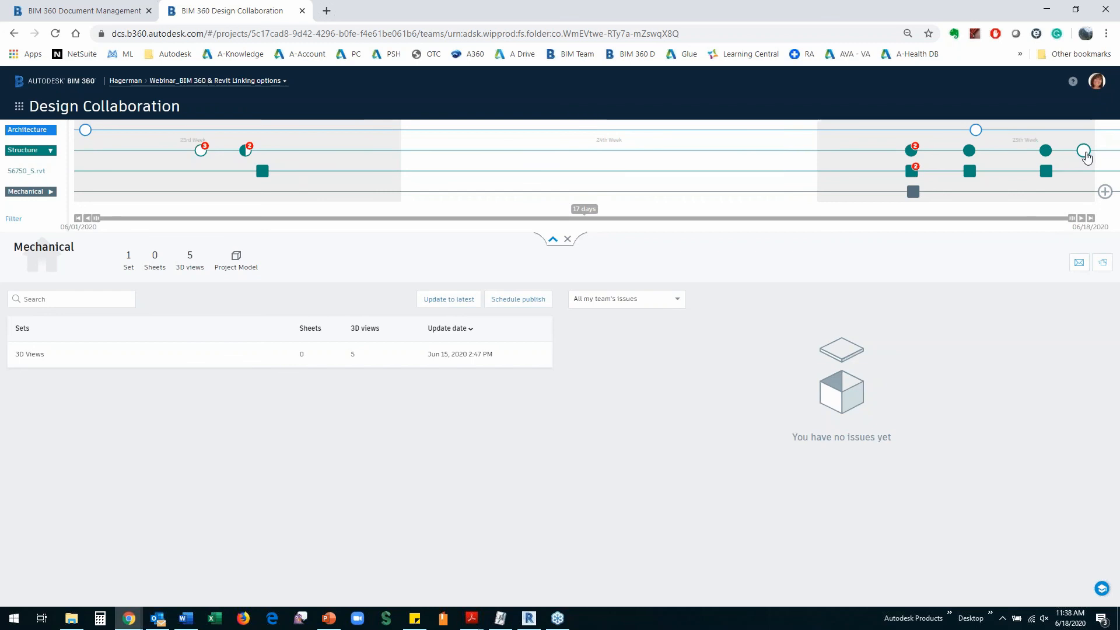
mouse_move(1087, 158)
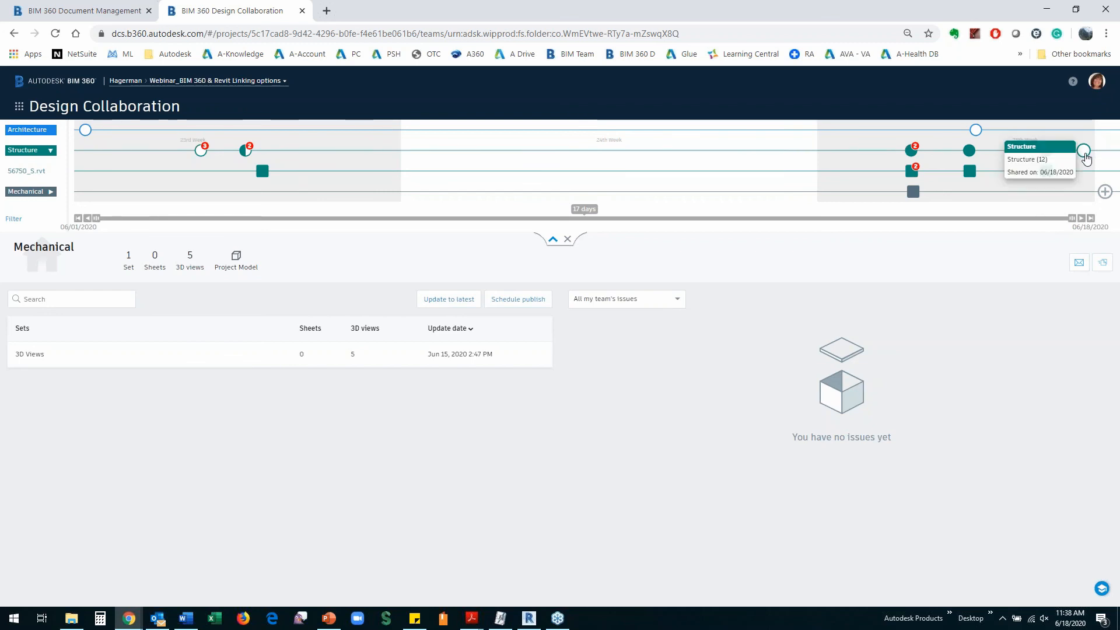
left_click(1085, 155)
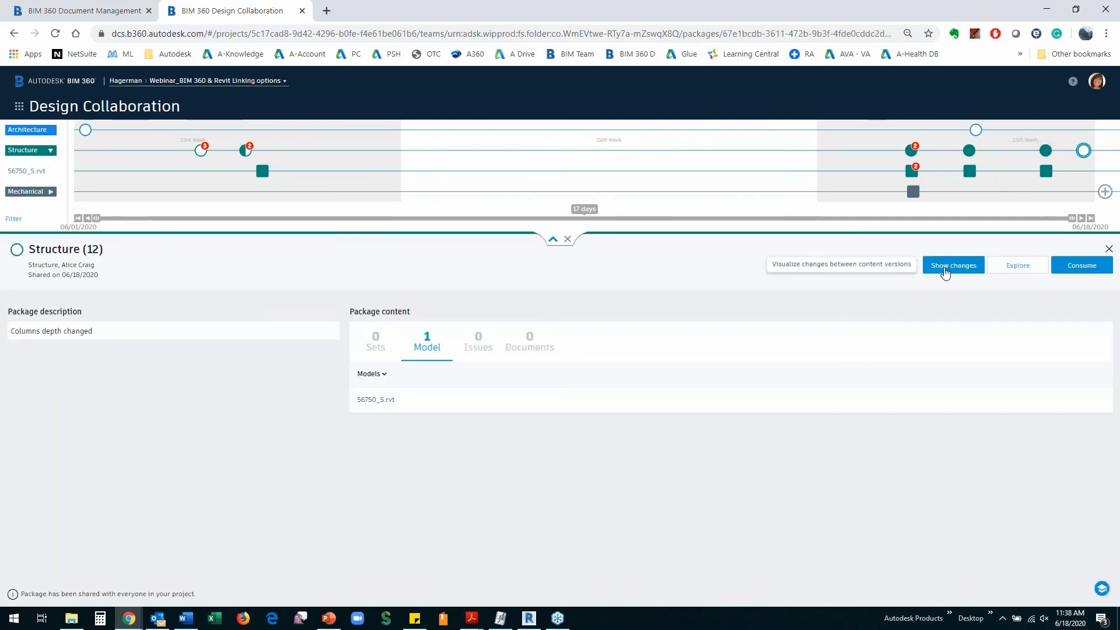
View the package changes and compare a round column's 06/18/2020 and 06/17/2020 versions
left_click(943, 269)
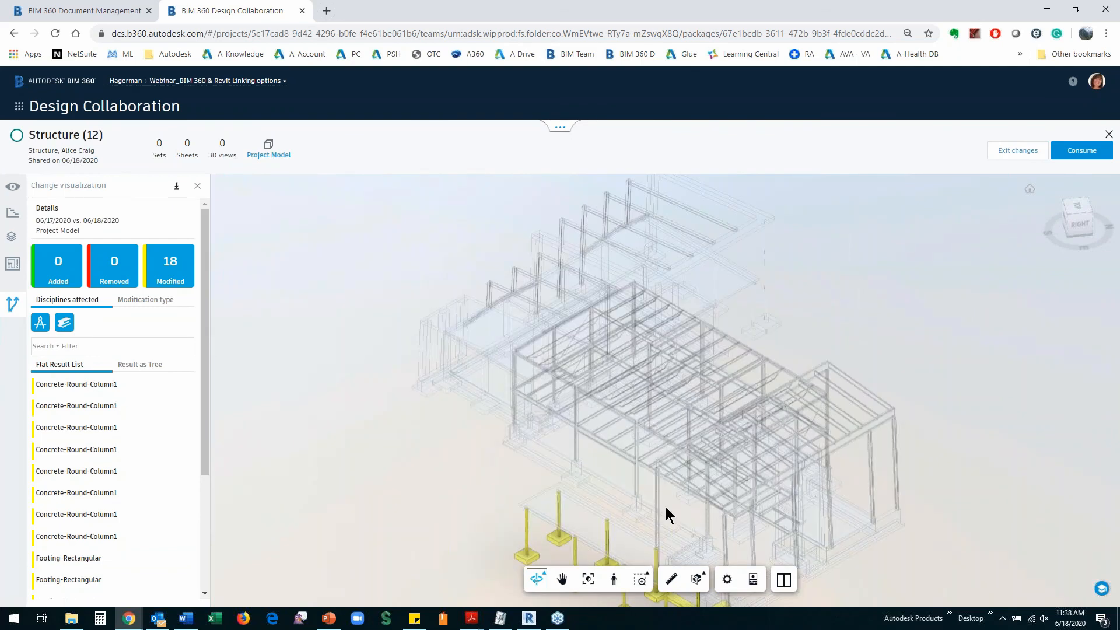
left_click_drag(665, 515, 636, 362)
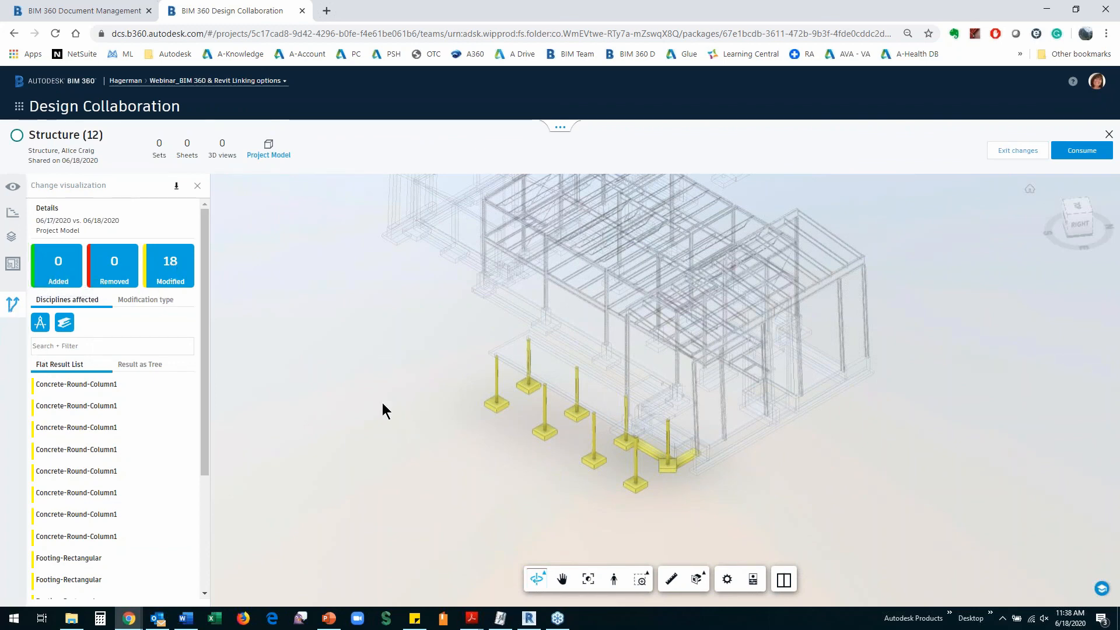
left_click(493, 387)
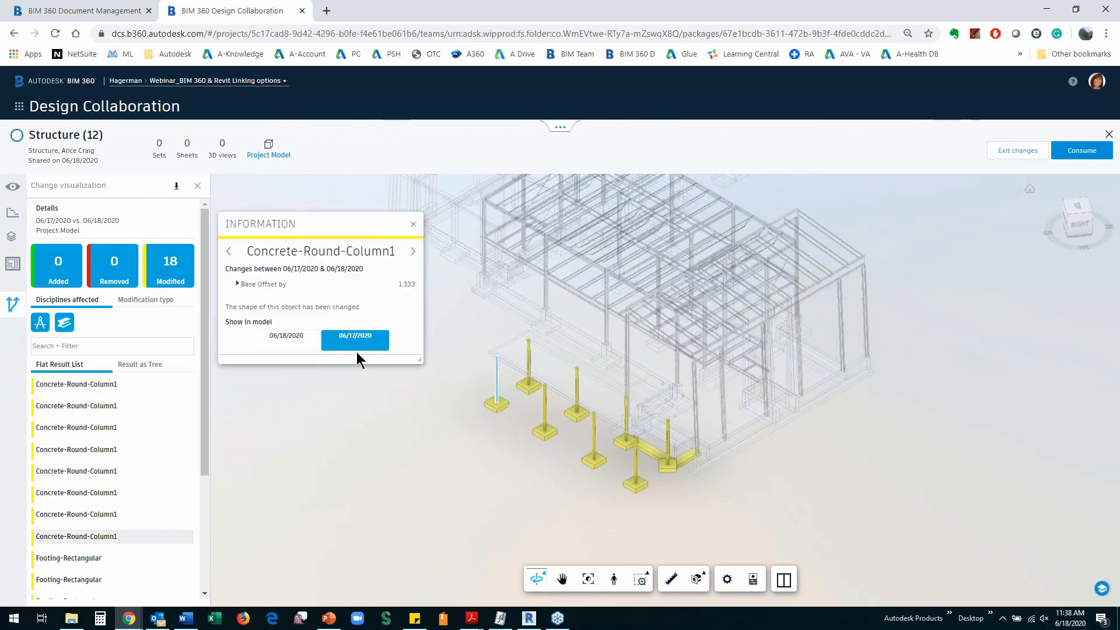
left_click(288, 342)
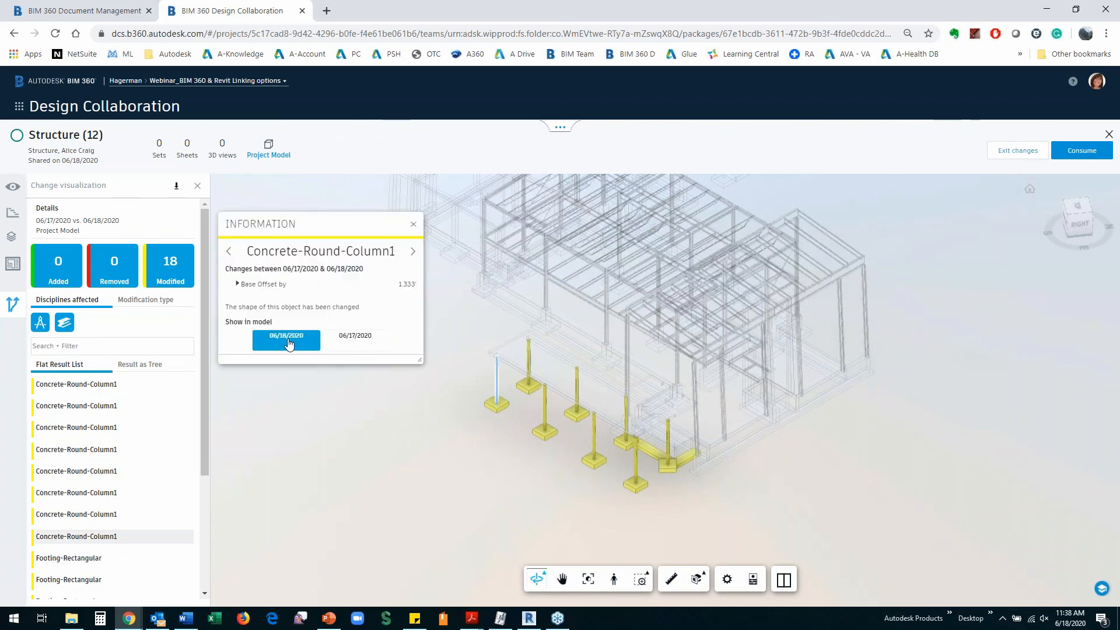
left_click(357, 343)
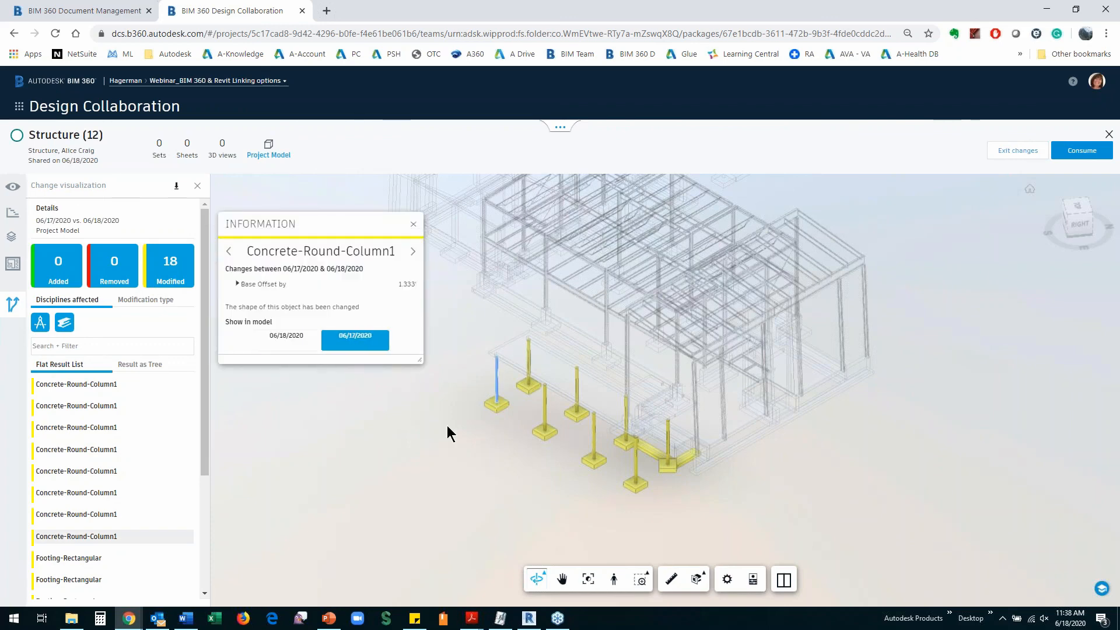
Compare a rectangular footing's 06/18 and 06/17 versions, then start consuming Structure (12)
left_click(499, 410)
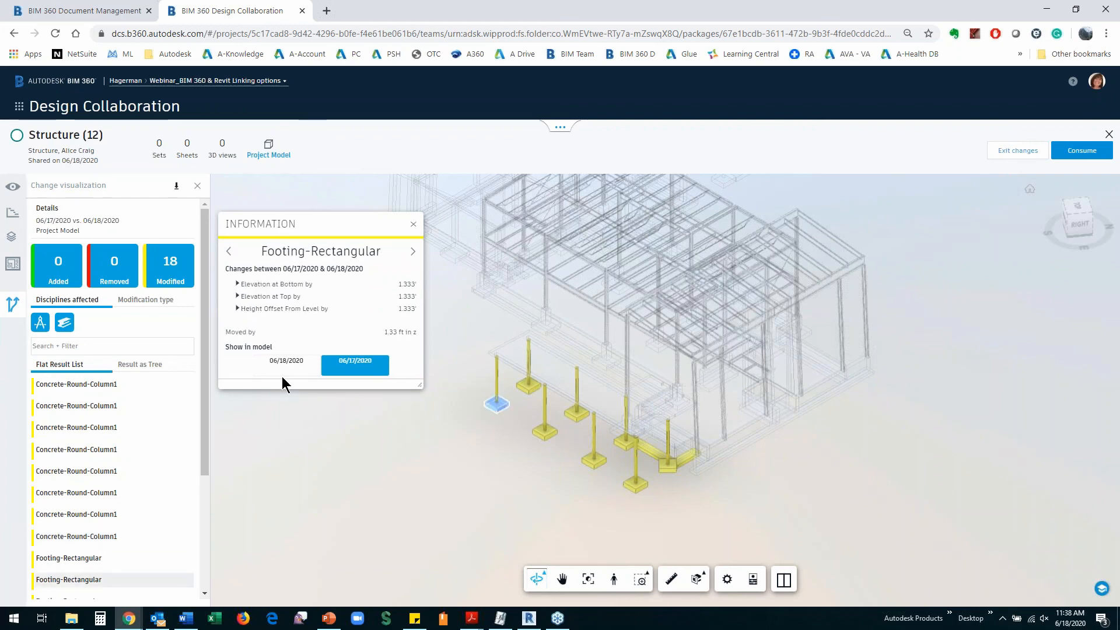
left_click(287, 368)
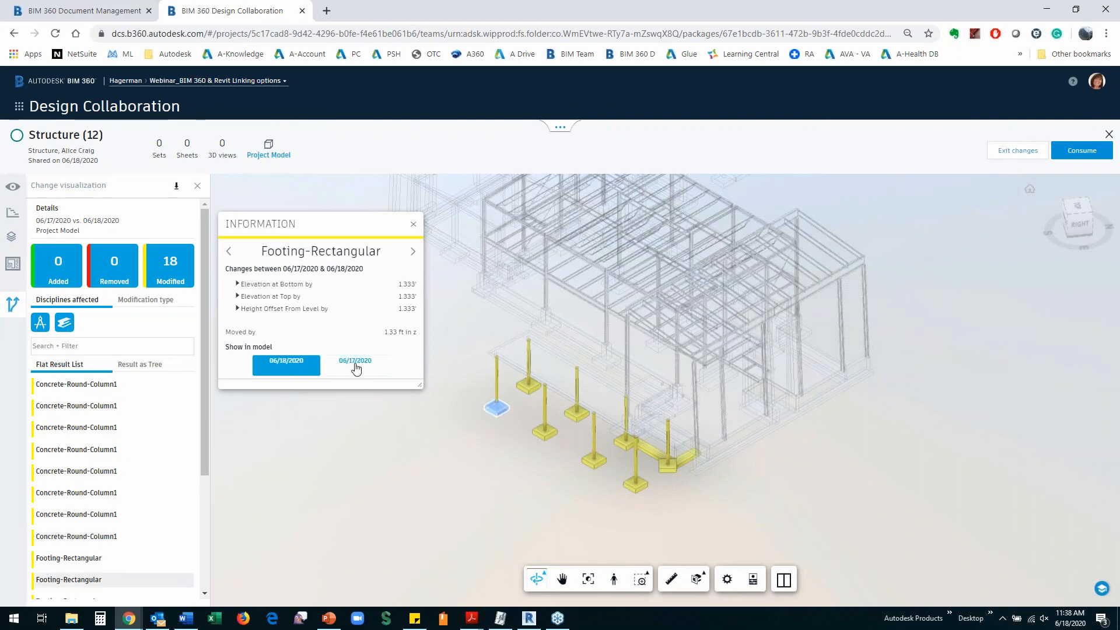
left_click(356, 365)
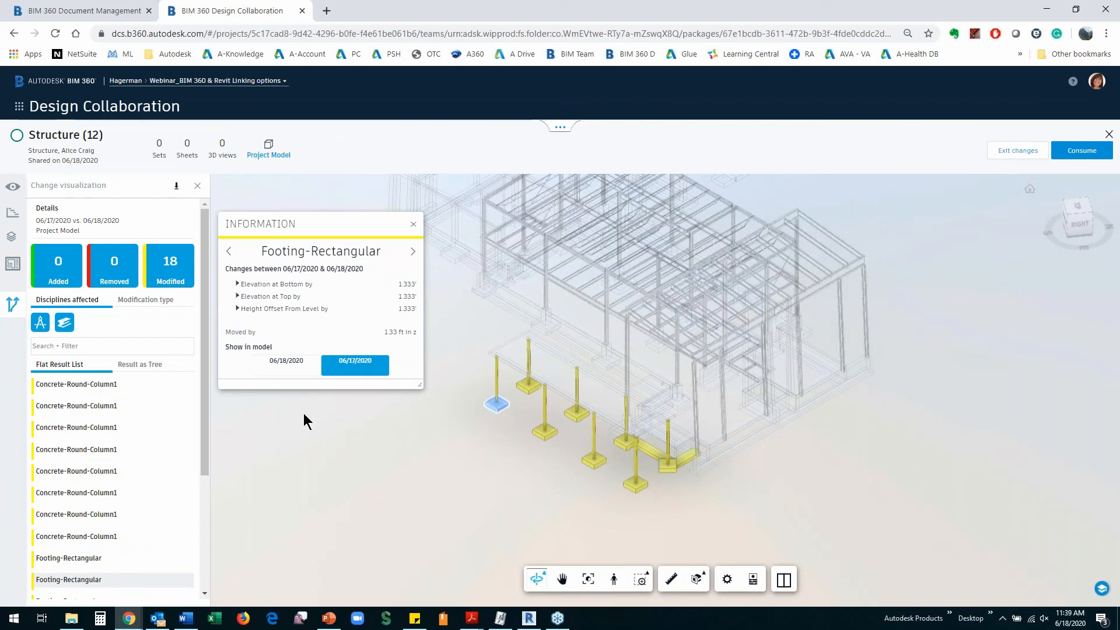
left_click(413, 224)
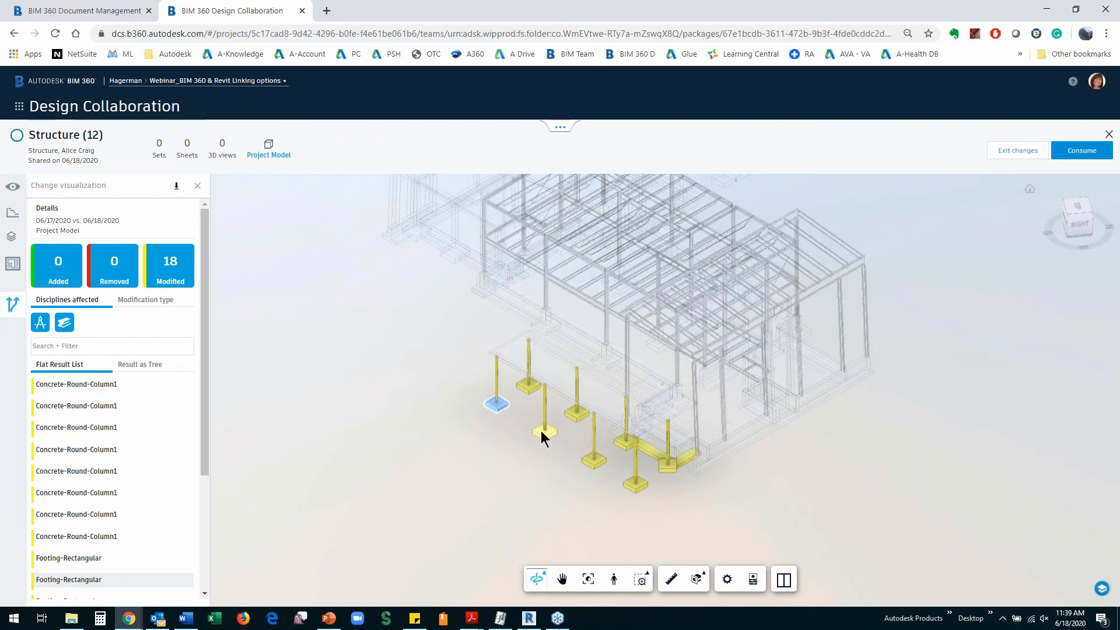
left_click(1082, 152)
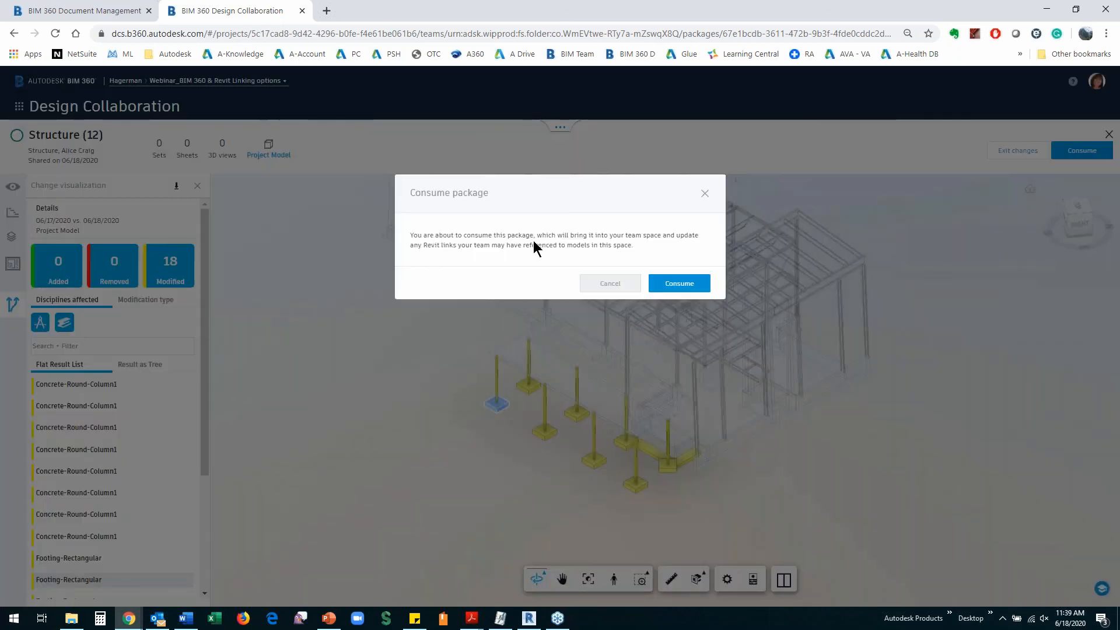
Confirm consuming the Structure (12) package into the Mechanical team space
left_click_drag(627, 235, 699, 237)
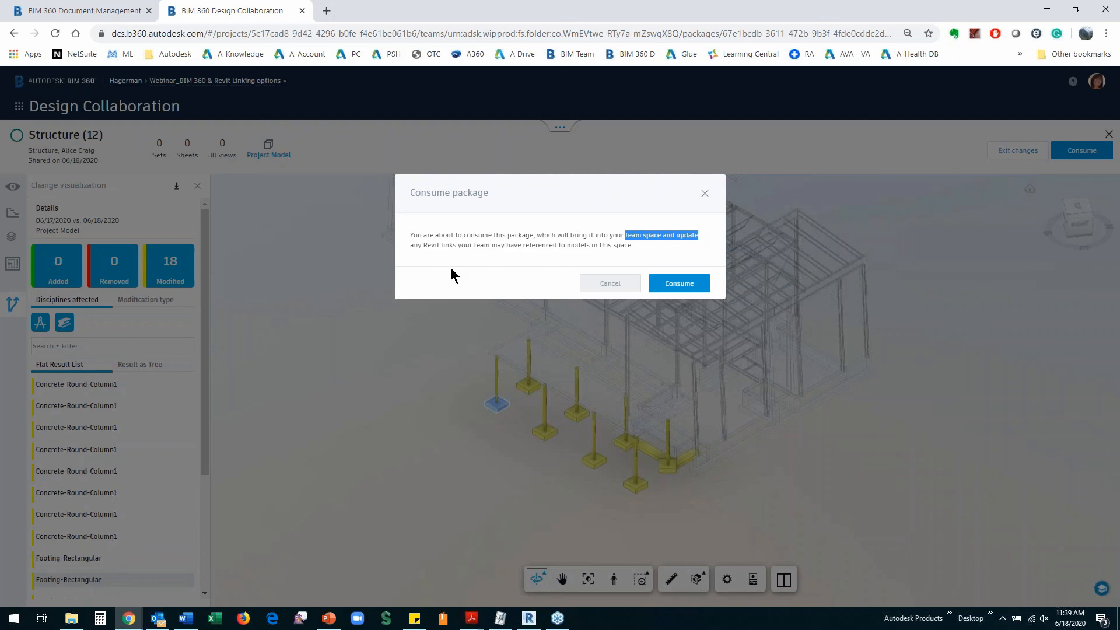
left_click(676, 286)
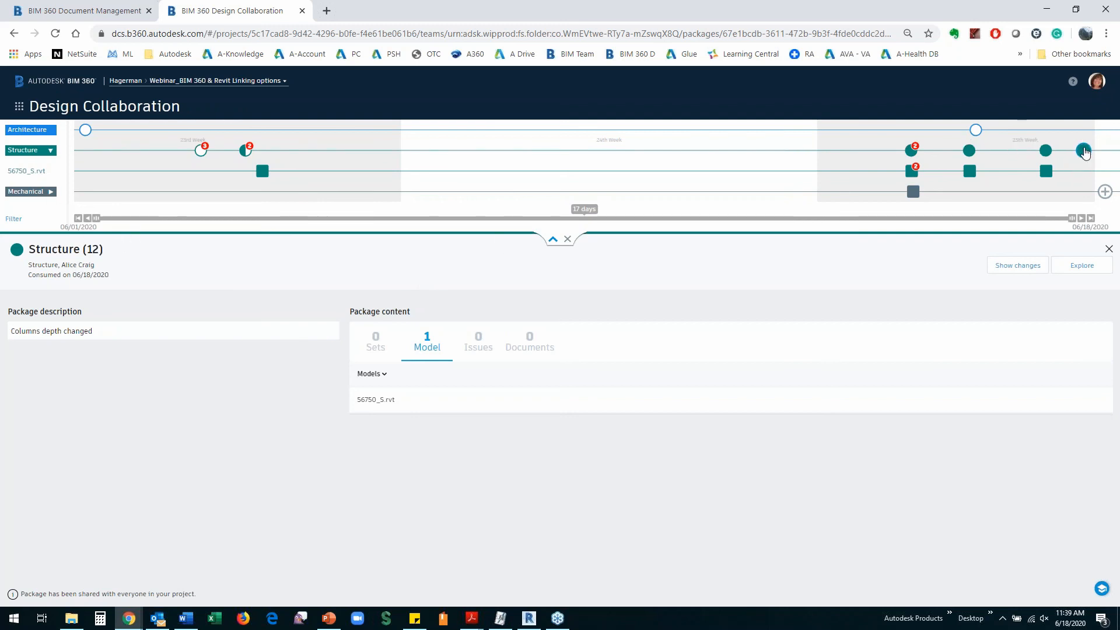
Expand the Mechanical models and collapse Structure on the Design Collaboration timeline, then return to Revit
mouse_move(1085, 153)
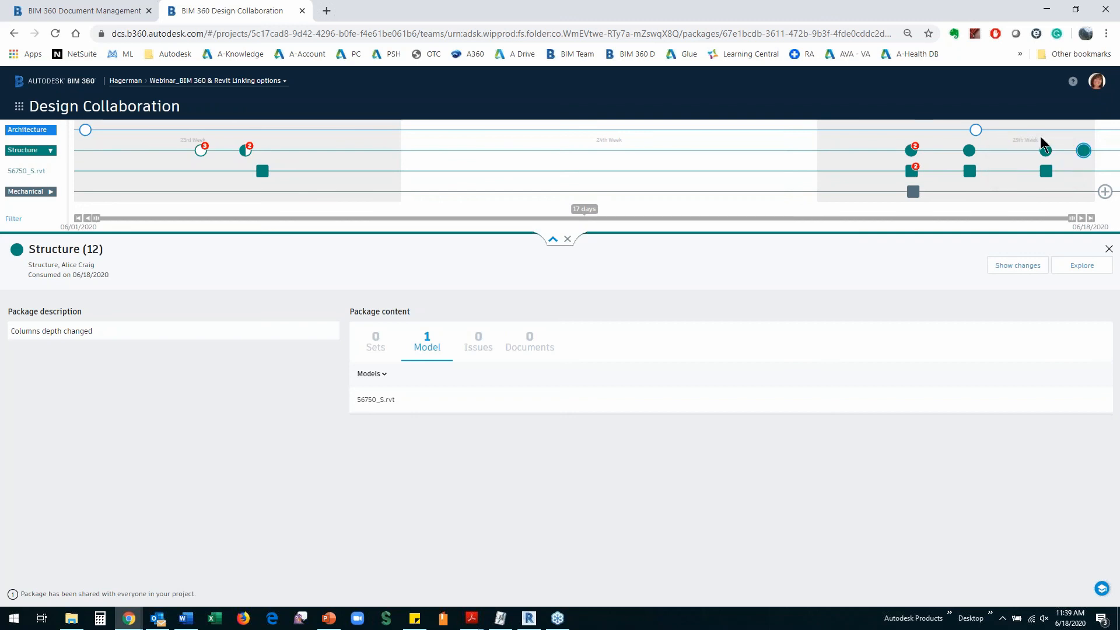
mouse_move(975, 132)
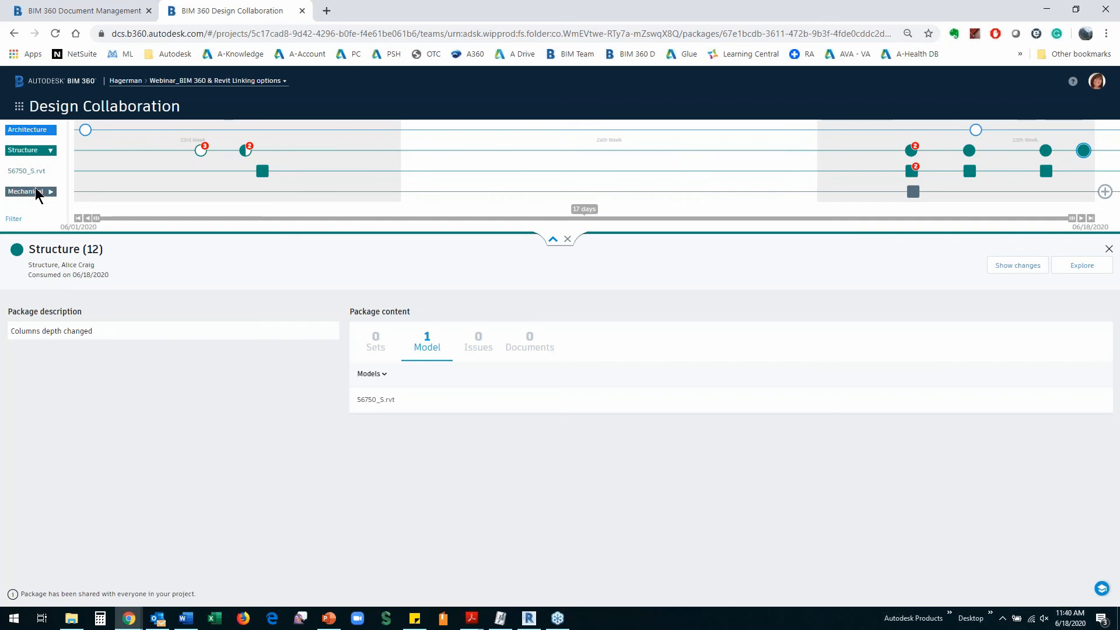
left_click(50, 193)
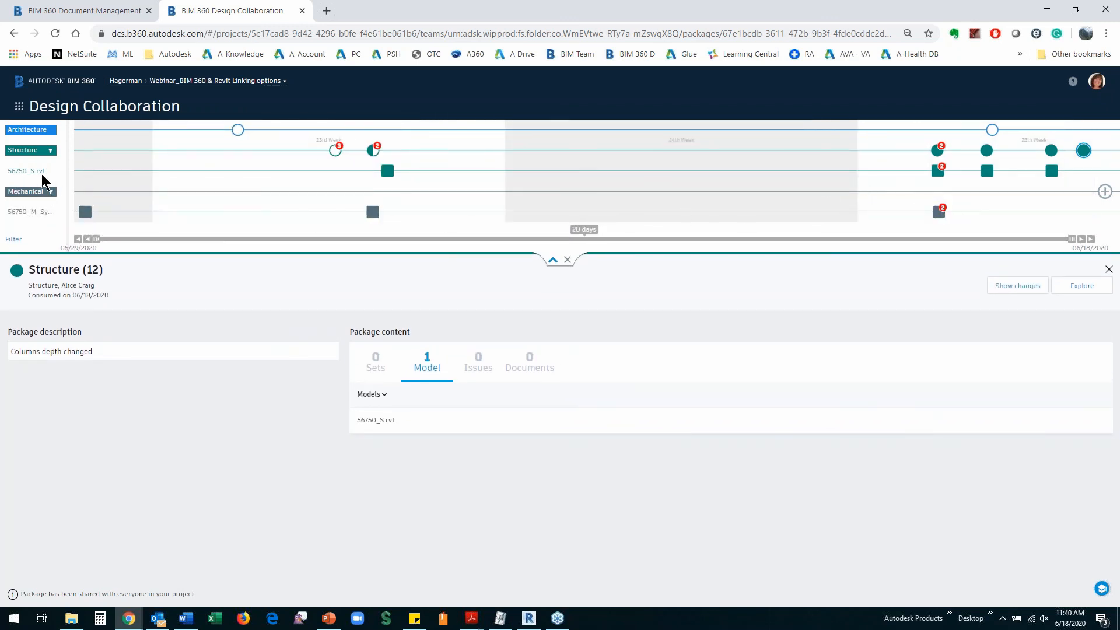
left_click(50, 152)
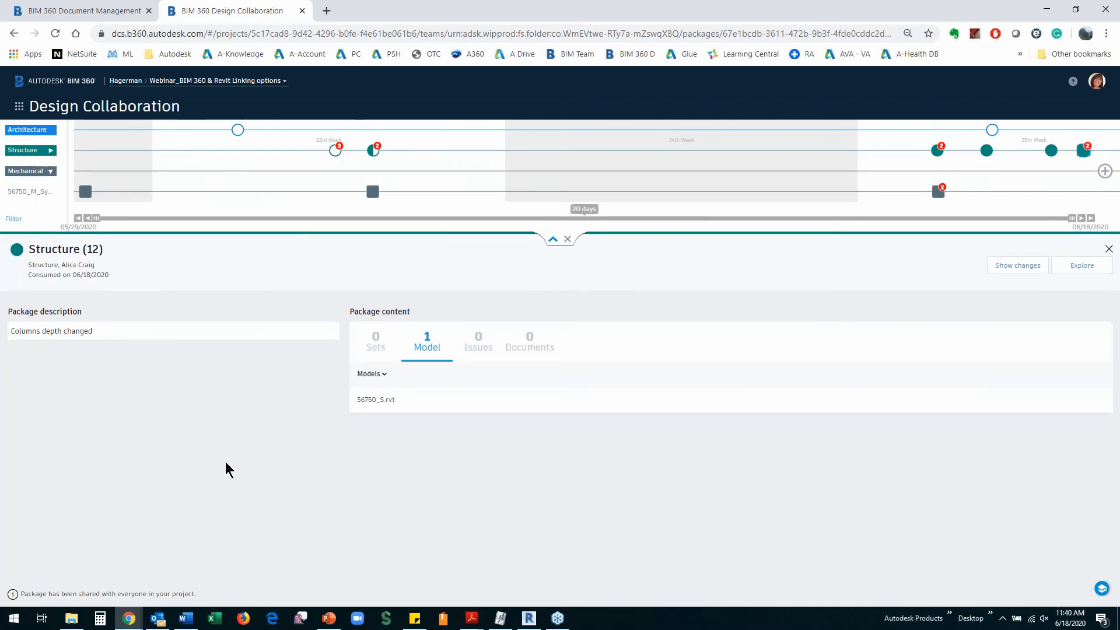
left_click(533, 620)
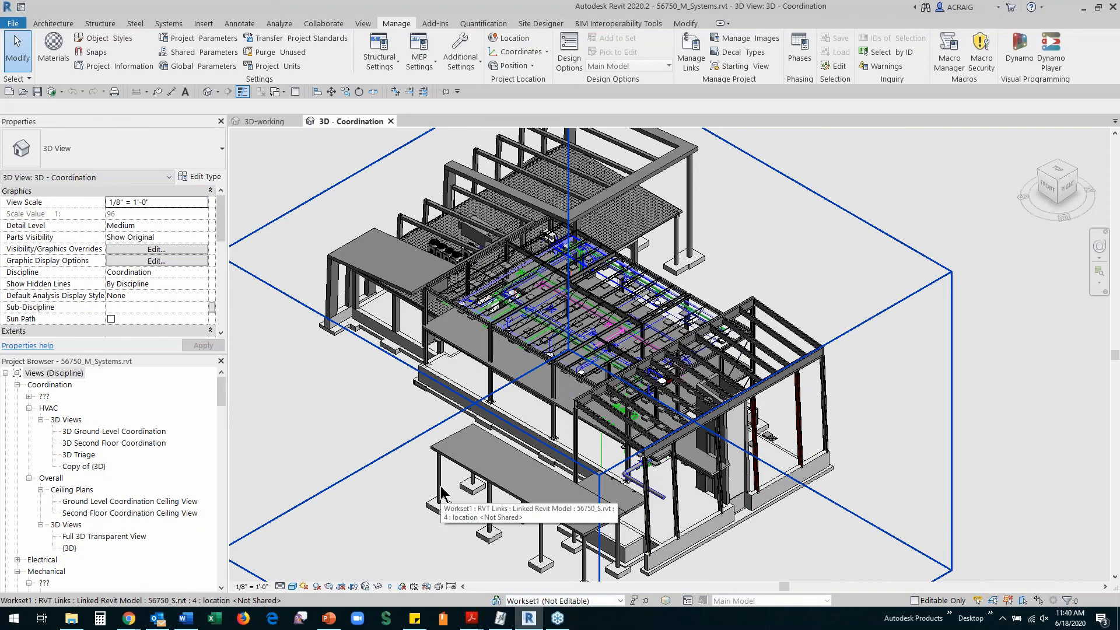
Select the linked 56750_S.rvt structural model from the Project Browser's Revit Links
left_click(440, 490)
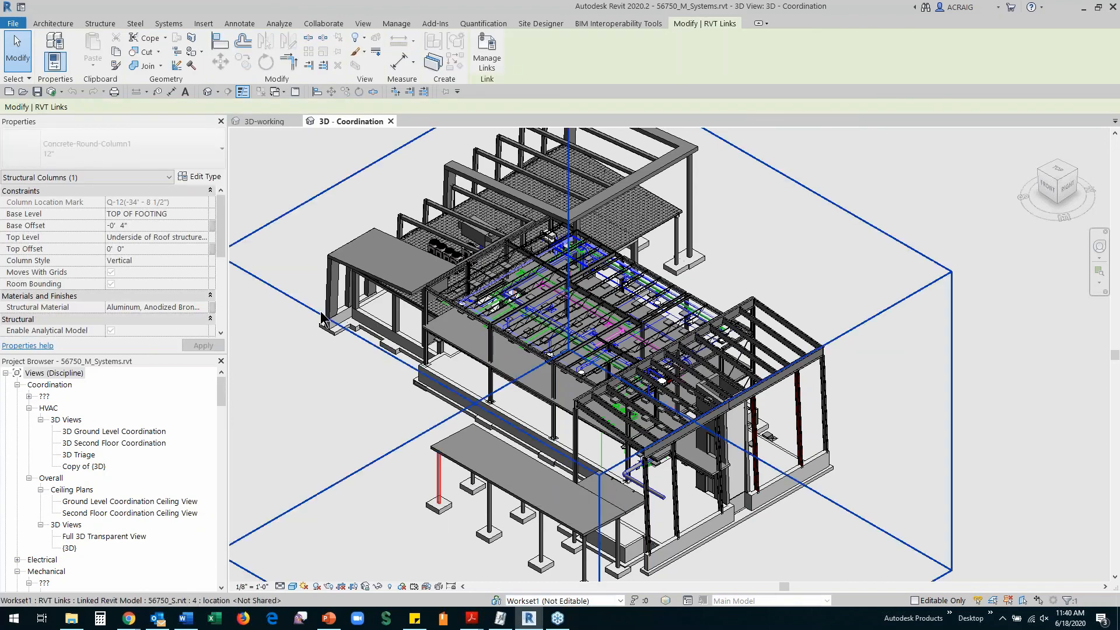
left_click(221, 394)
left_click_drag(221, 393, 245, 586)
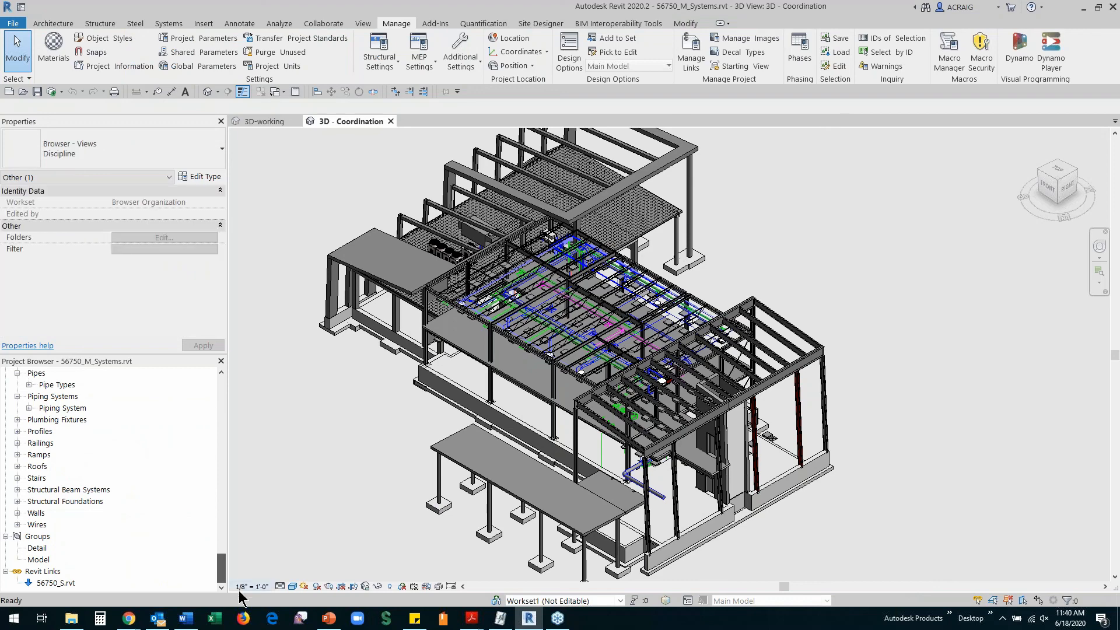
left_click_drag(55, 584, 334, 426)
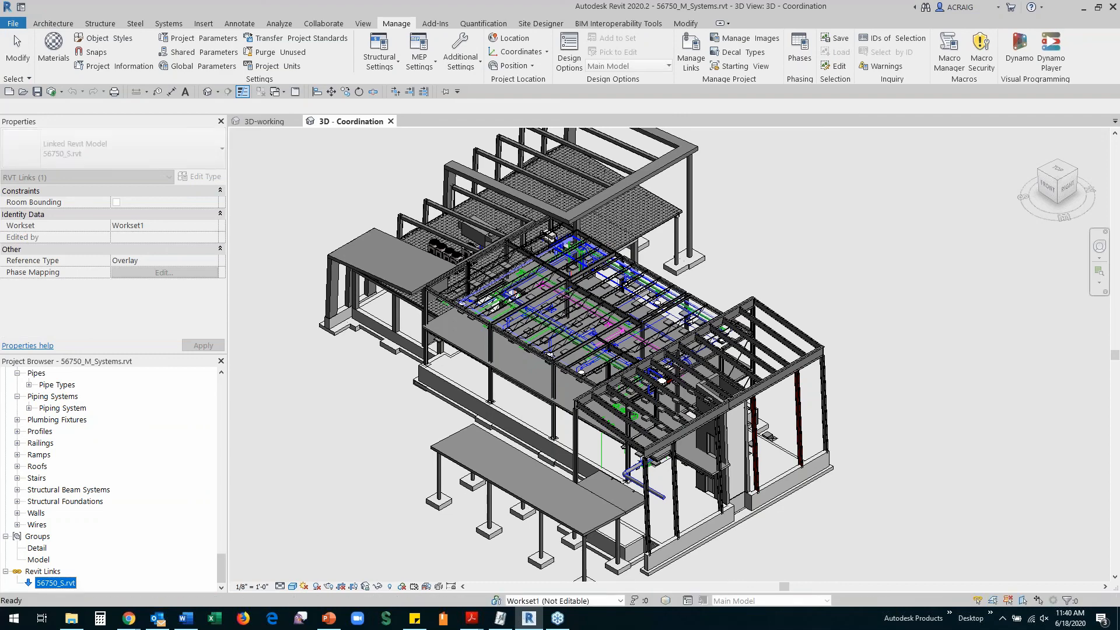
Tab-select a linked Concrete-Round-Column1 column to confirm its 1' 0" Base Offset
scroll(485, 364, "up", 3)
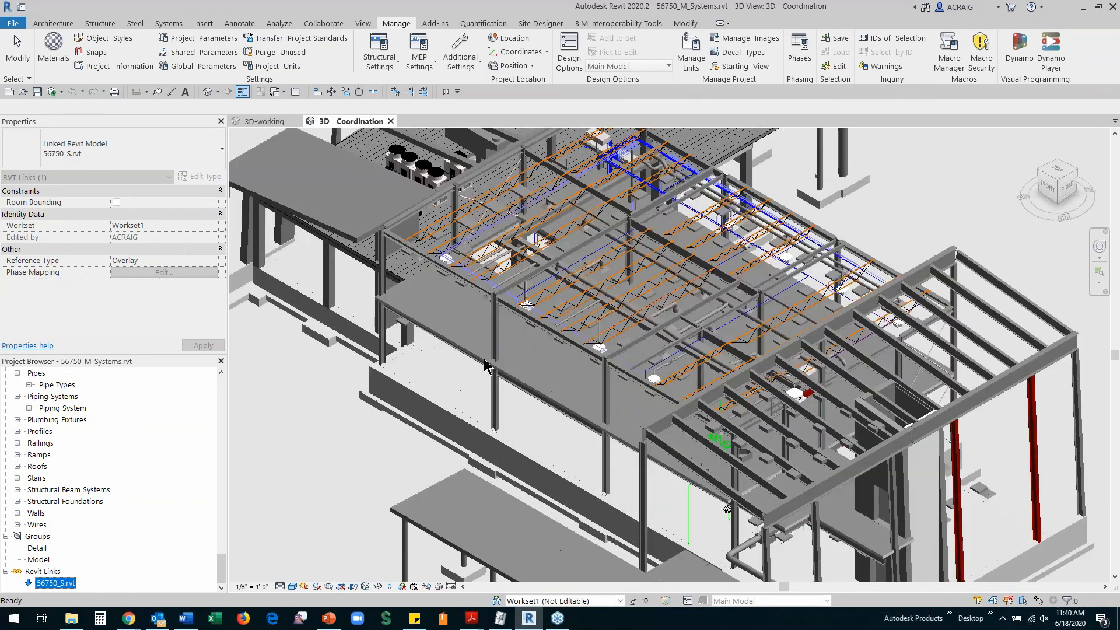
scroll(385, 402, "down", 3)
left_click(342, 474)
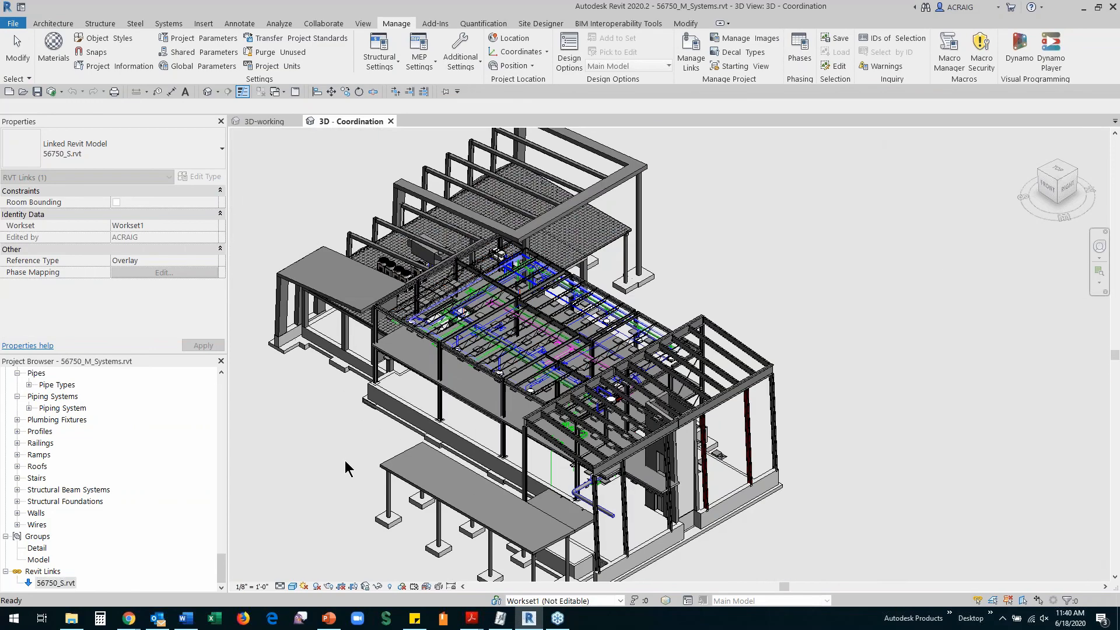
left_click(389, 504)
key("Tab")
left_click(388, 512)
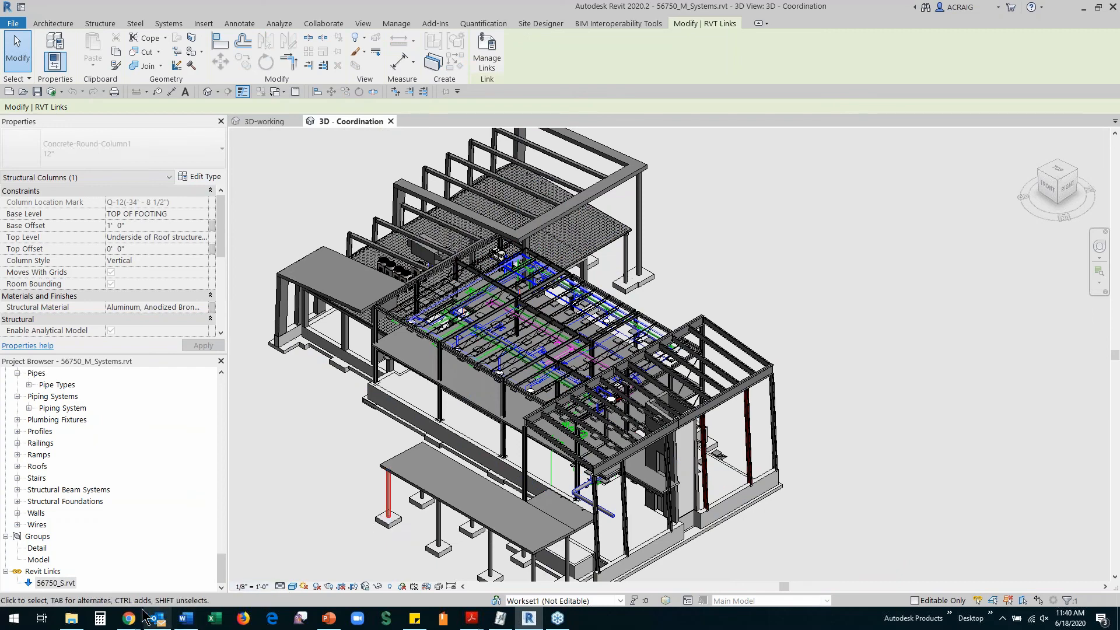
mouse_move(129, 622)
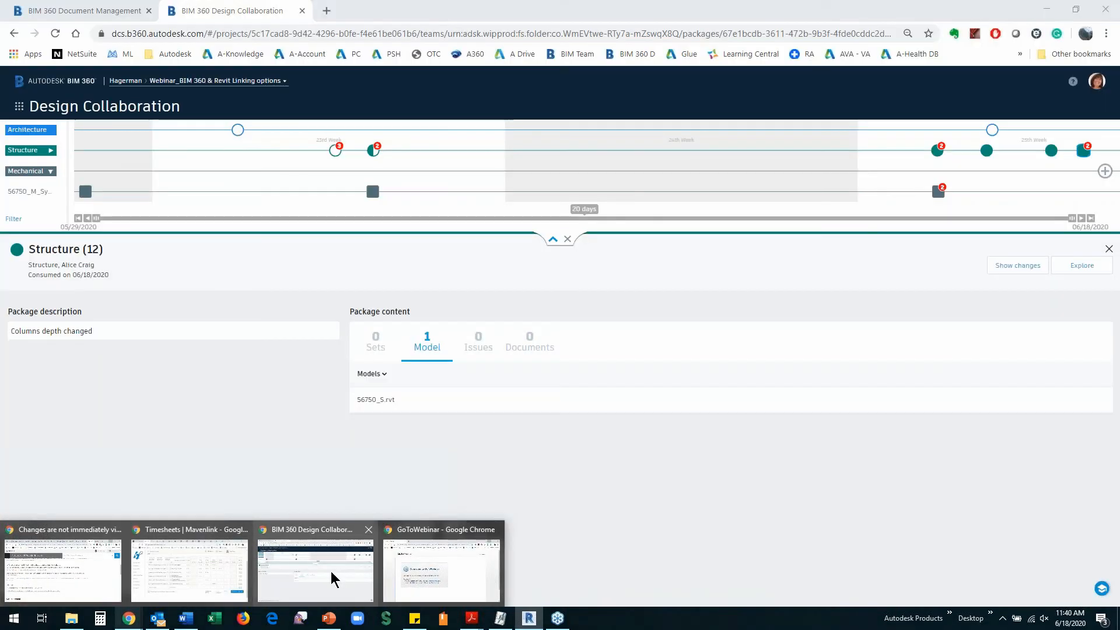
Browse Document Management to Mechanical > Consumed > Structure, showing 56750_S.rvt at V6
left_click(331, 572)
left_click(87, 11)
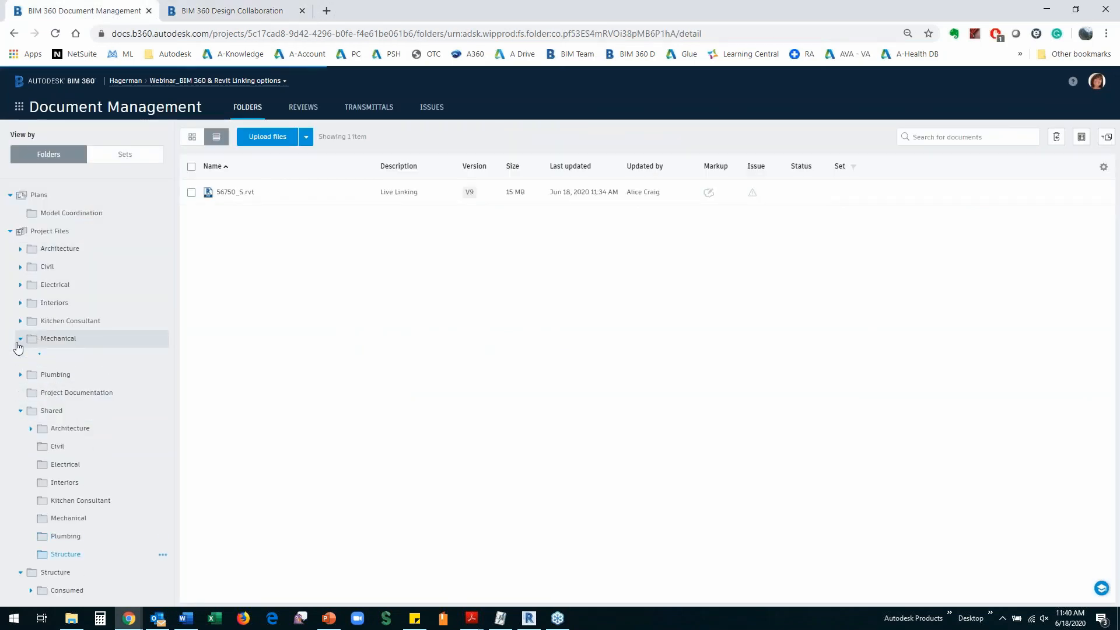
left_click(21, 339)
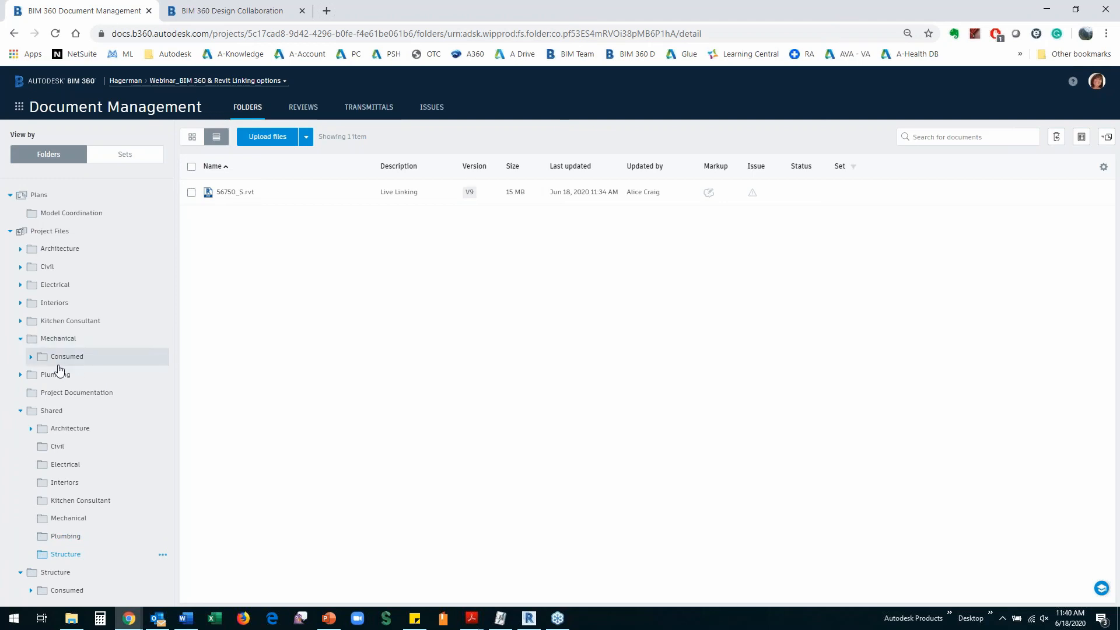
left_click(57, 340)
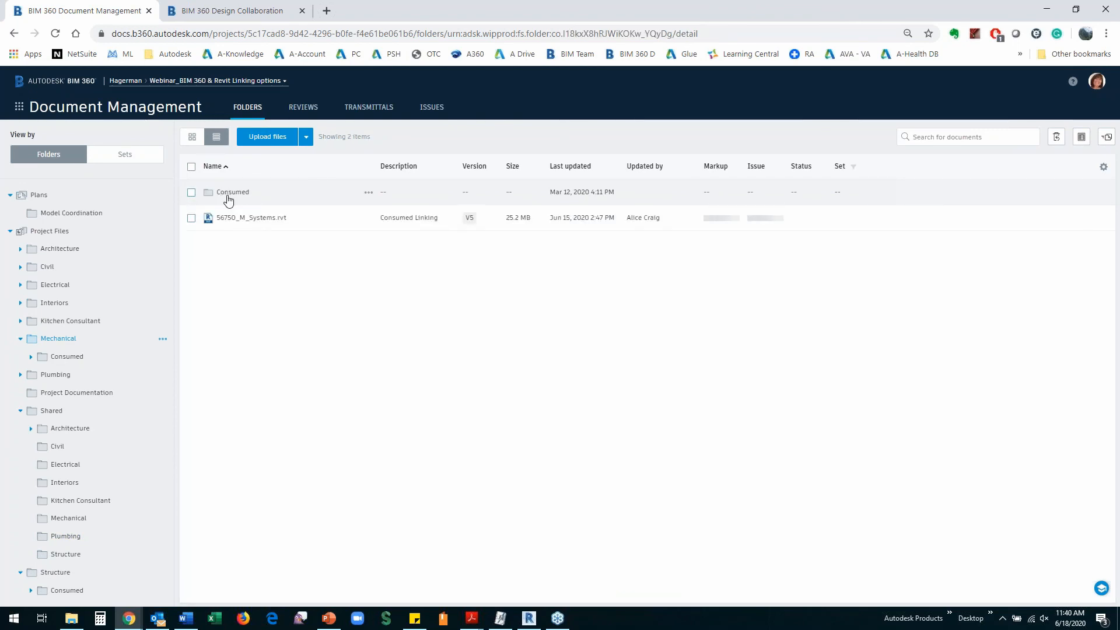
left_click(228, 196)
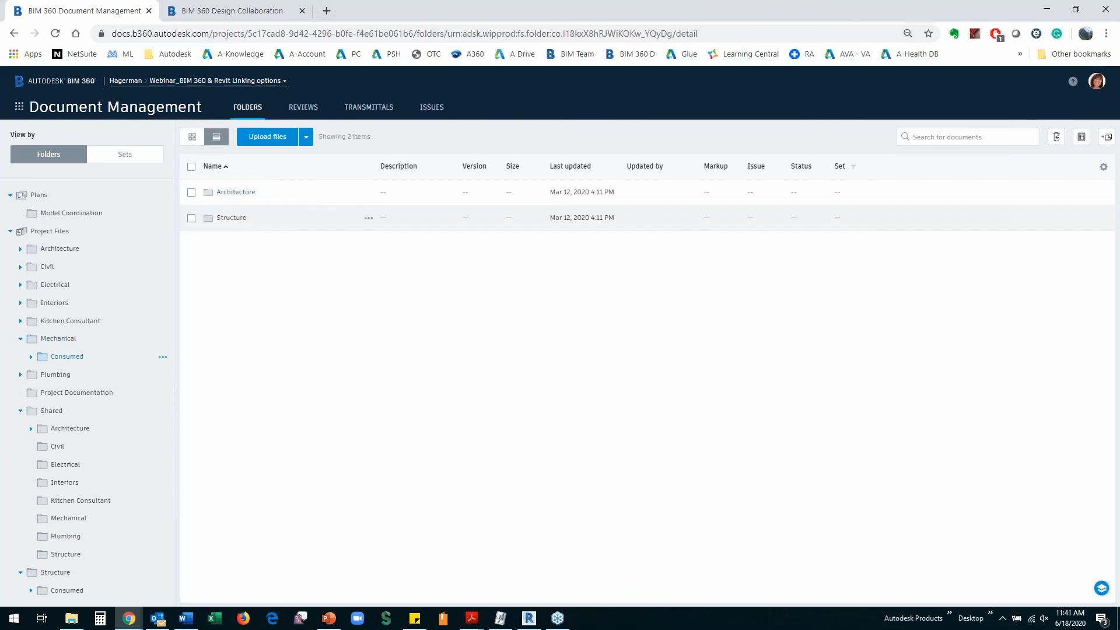
left_click(228, 218)
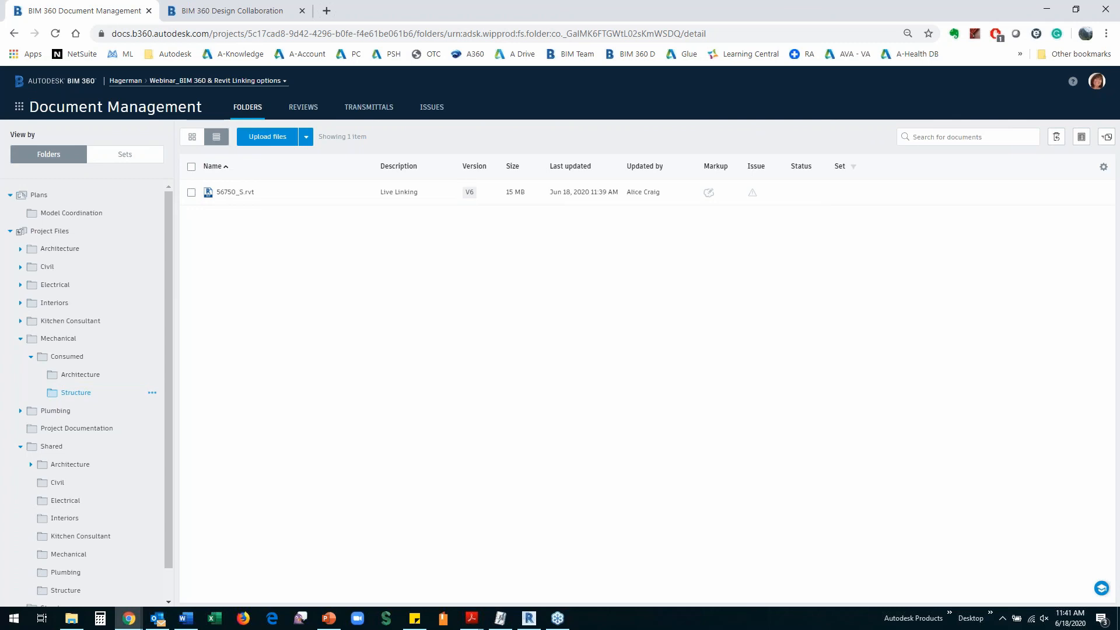
key("alt+Tab")
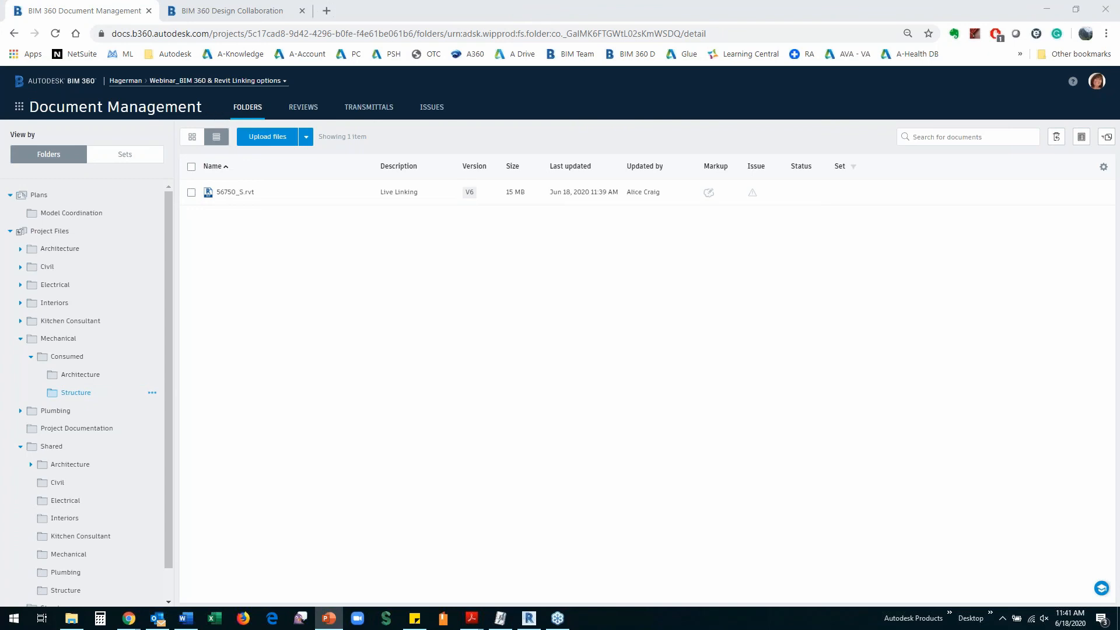
View the Structure (12) package, 'Columns depth changed', containing 56750_S.rvt in Design Collaboration
key("alt+Tab")
left_click(221, 10)
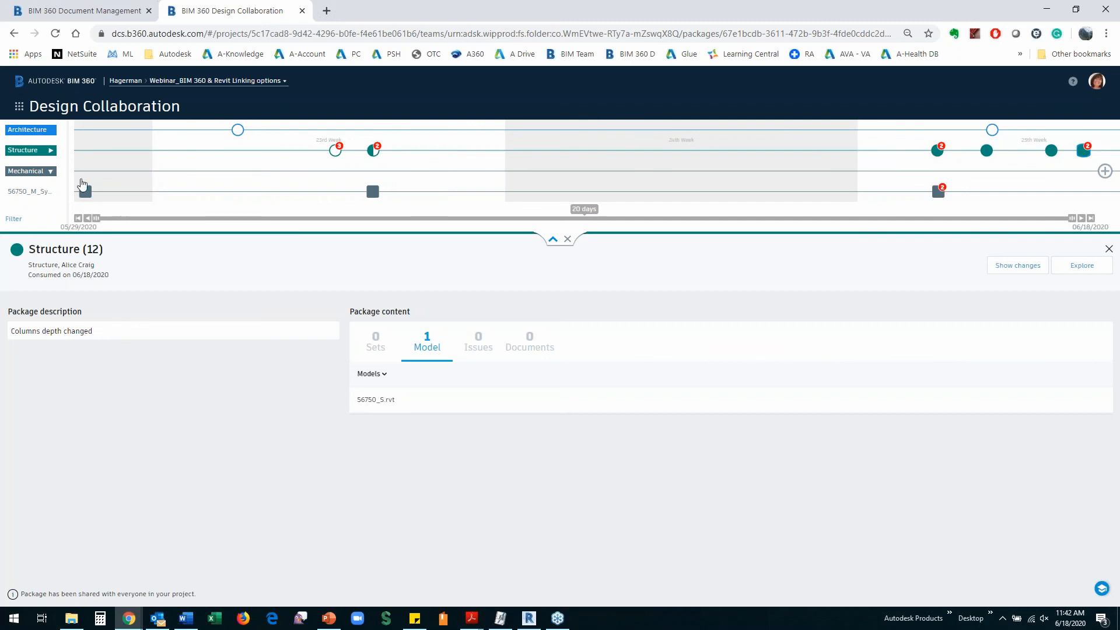
Open the Project Files > Interiors folder showing 56750_F.rvt (V1), then return to Revit
left_click(102, 12)
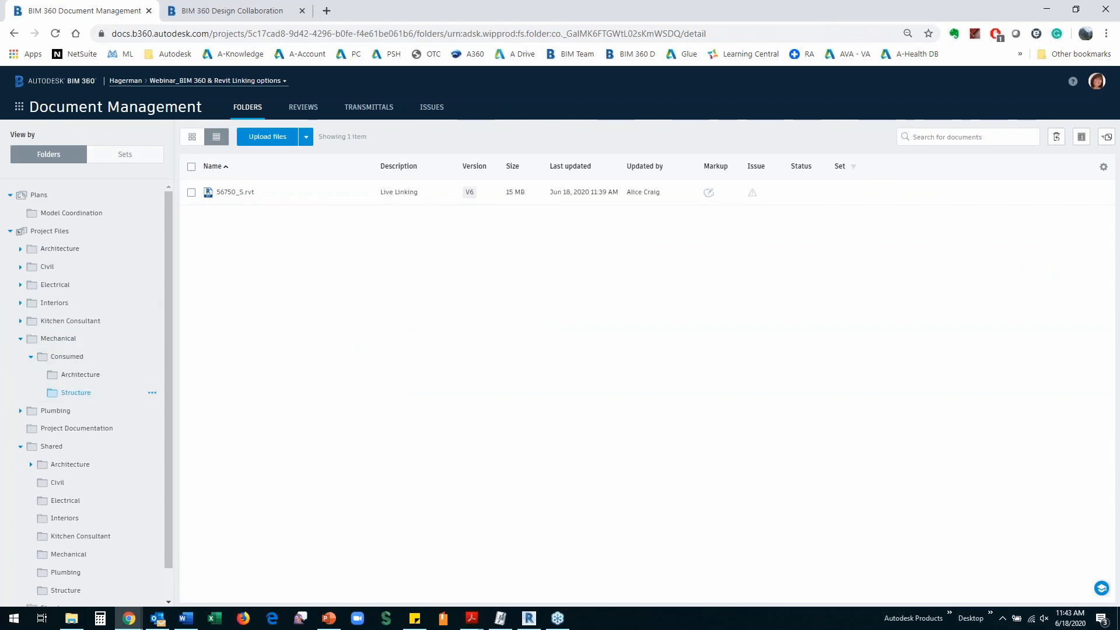
left_click(186, 13)
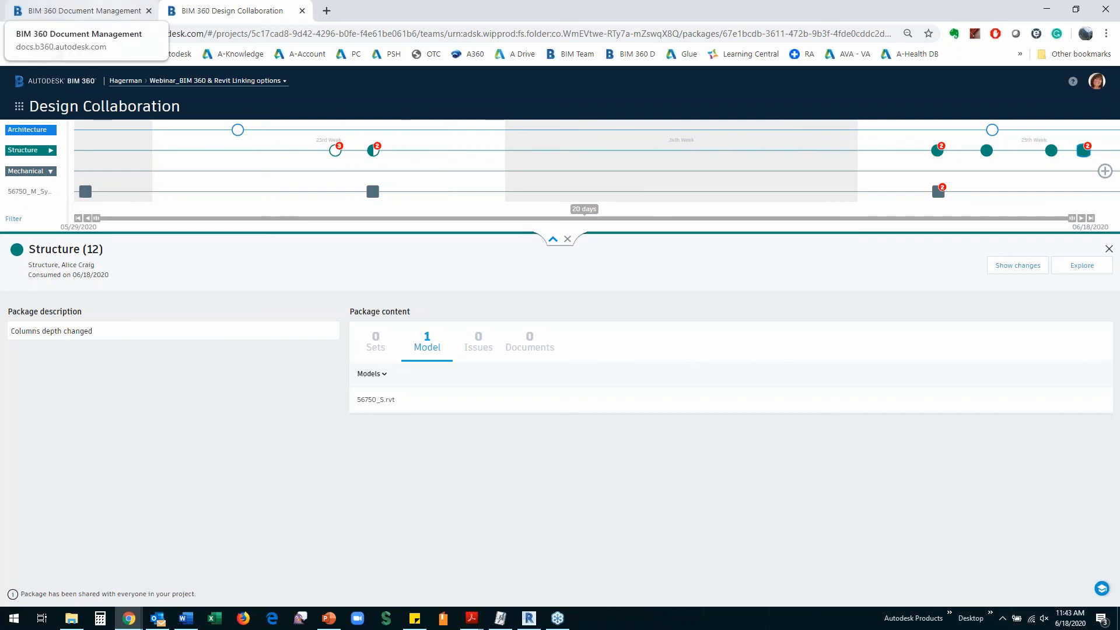
left_click(95, 10)
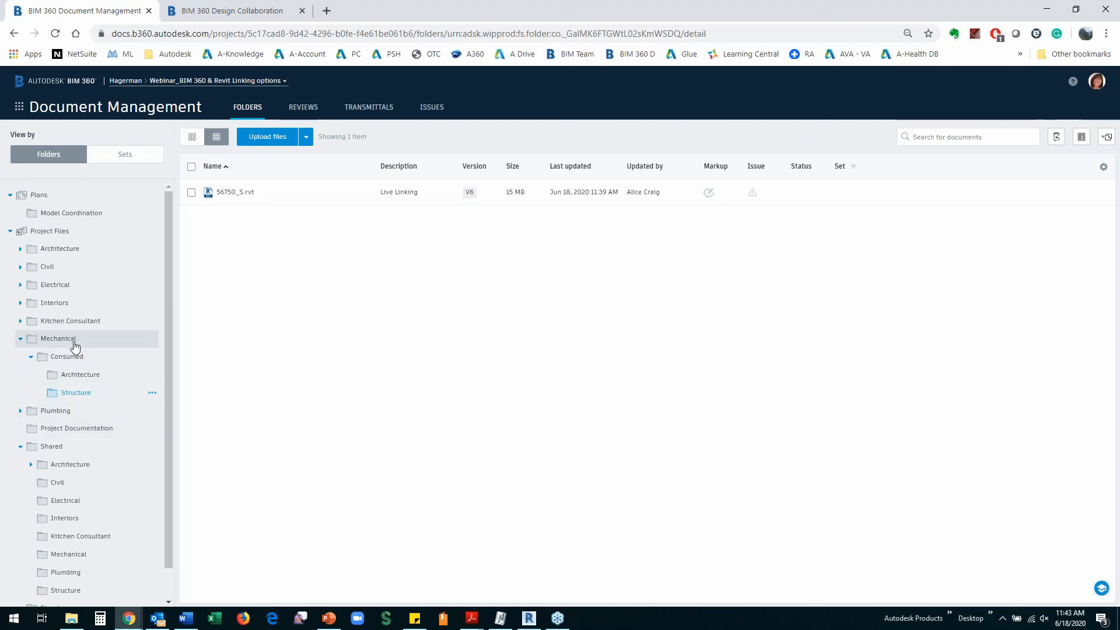
left_click(52, 303)
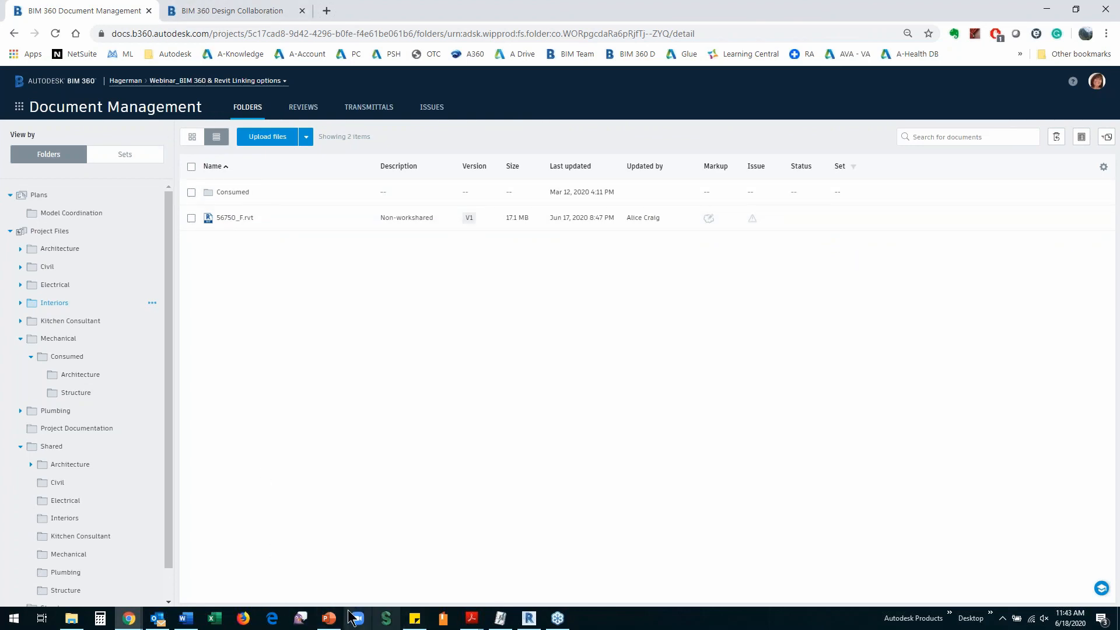
left_click(528, 619)
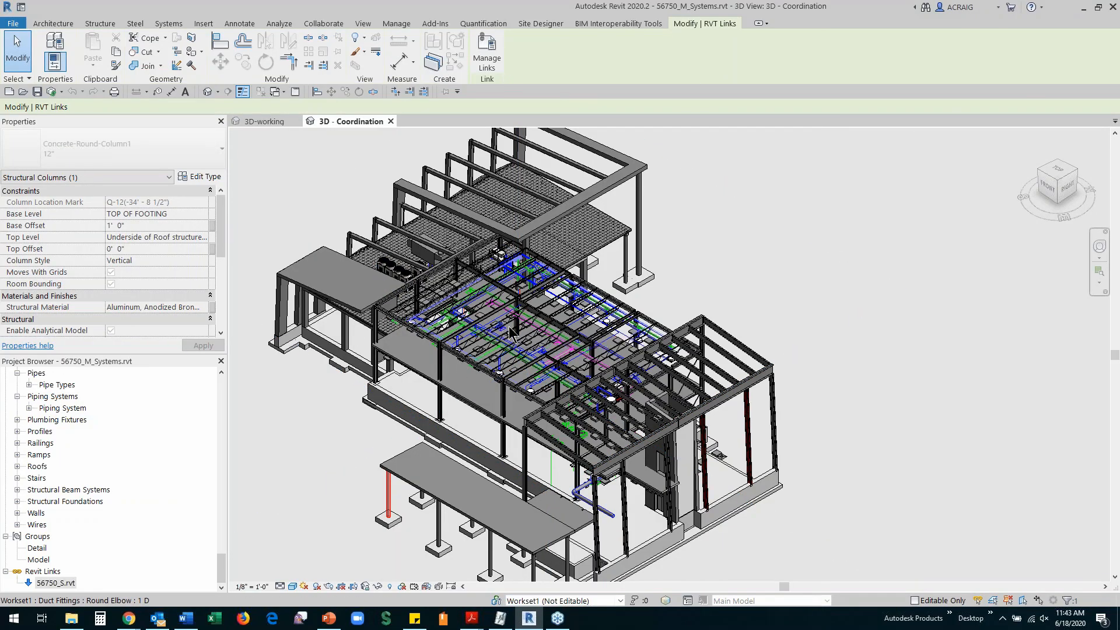
Start Insert > Link Revit and browse My Computer in the Import/Link RVT dialog
scroll(503, 328, "down", 2)
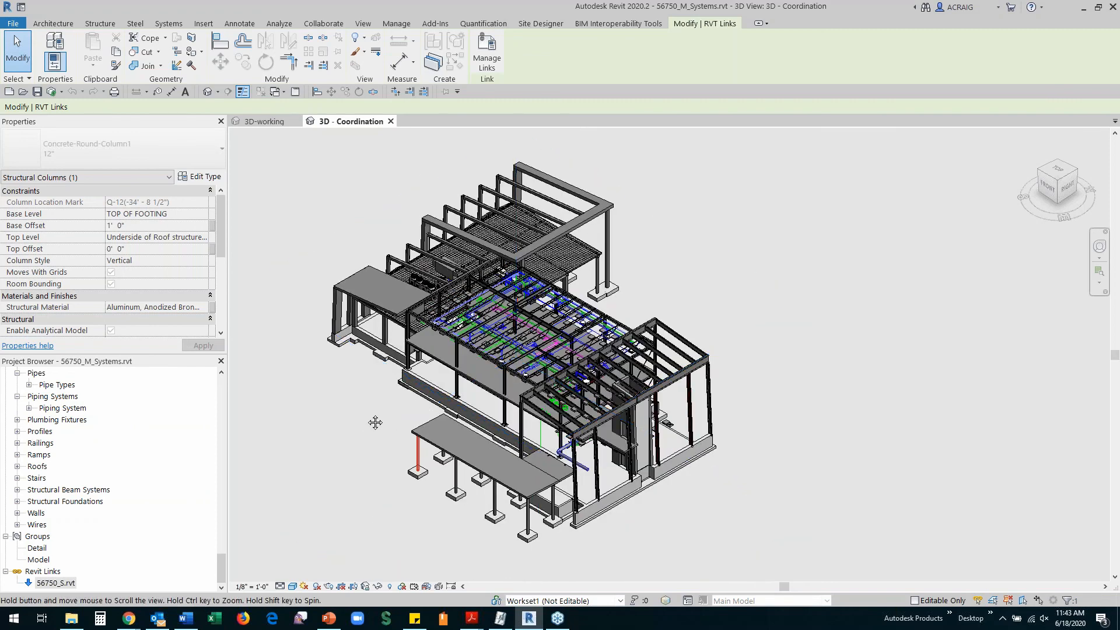
middle_click_drag(375, 418, 408, 414)
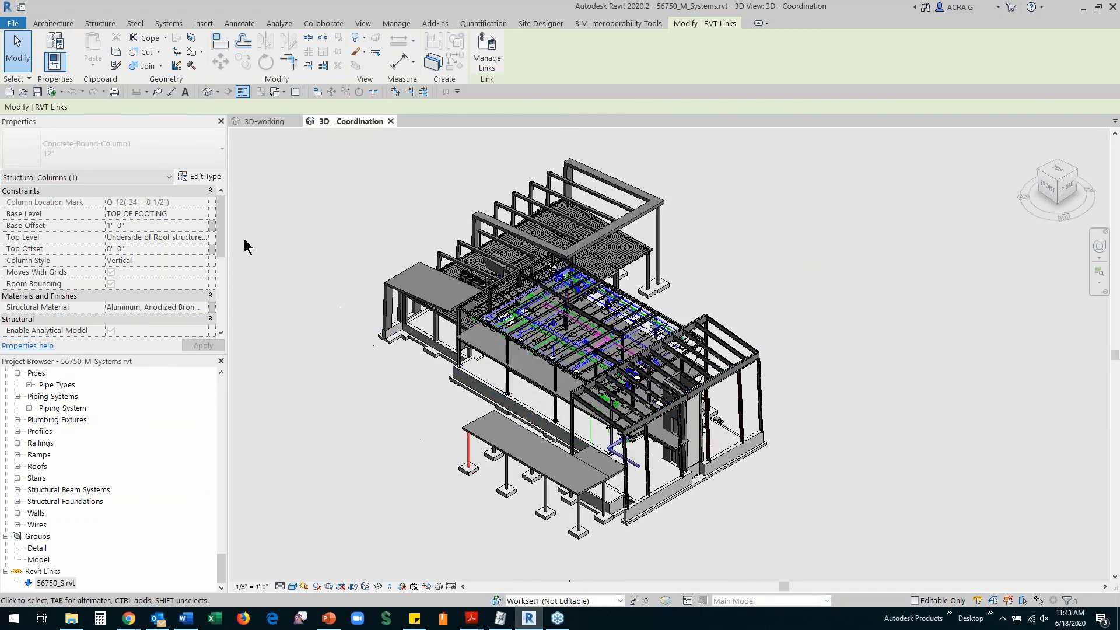
left_click(201, 23)
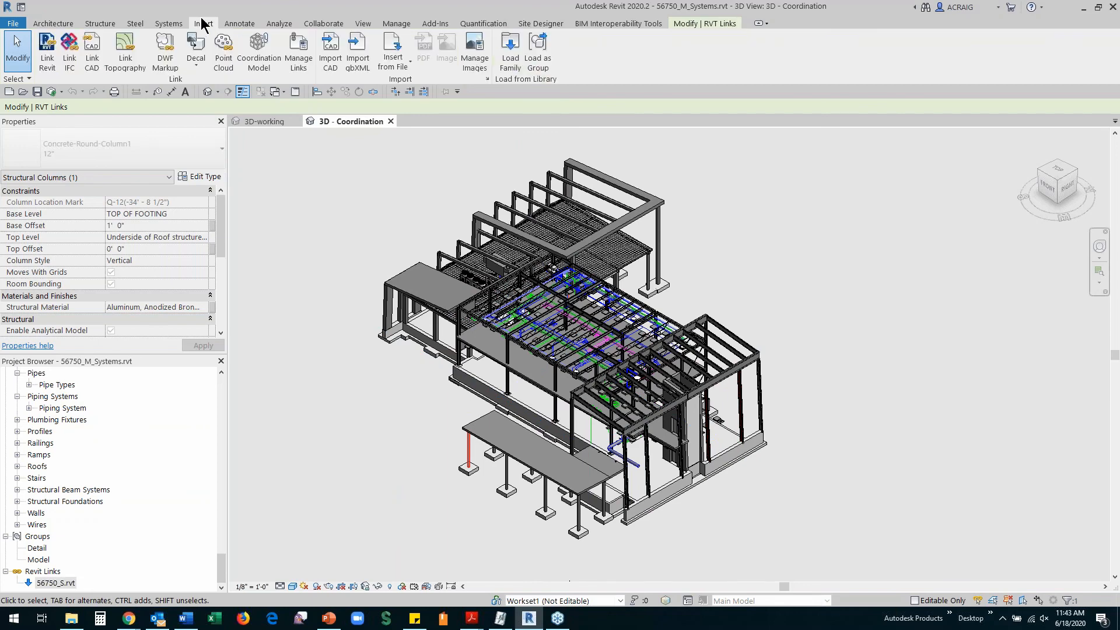
left_click(45, 69)
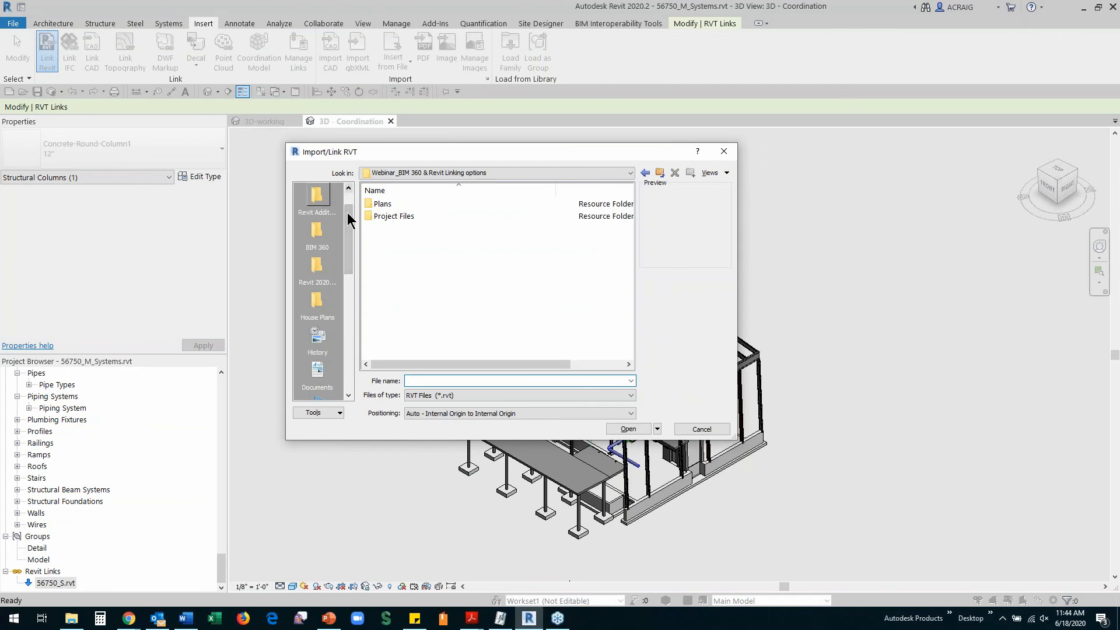
left_click_drag(349, 216, 350, 211)
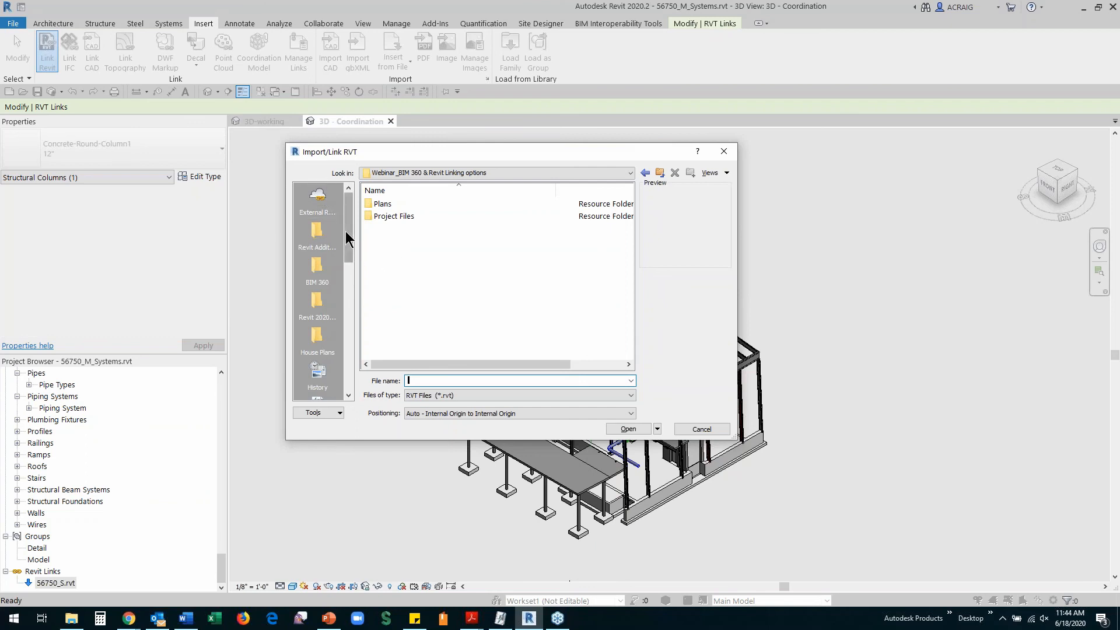
scroll(349, 250, "down", 4)
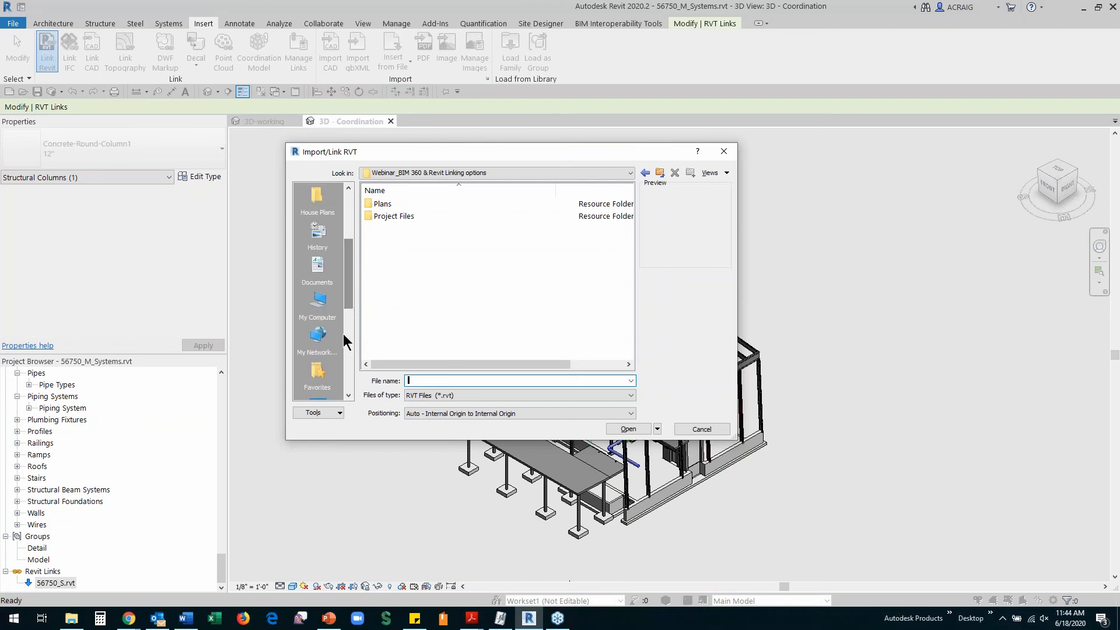
left_click(319, 302)
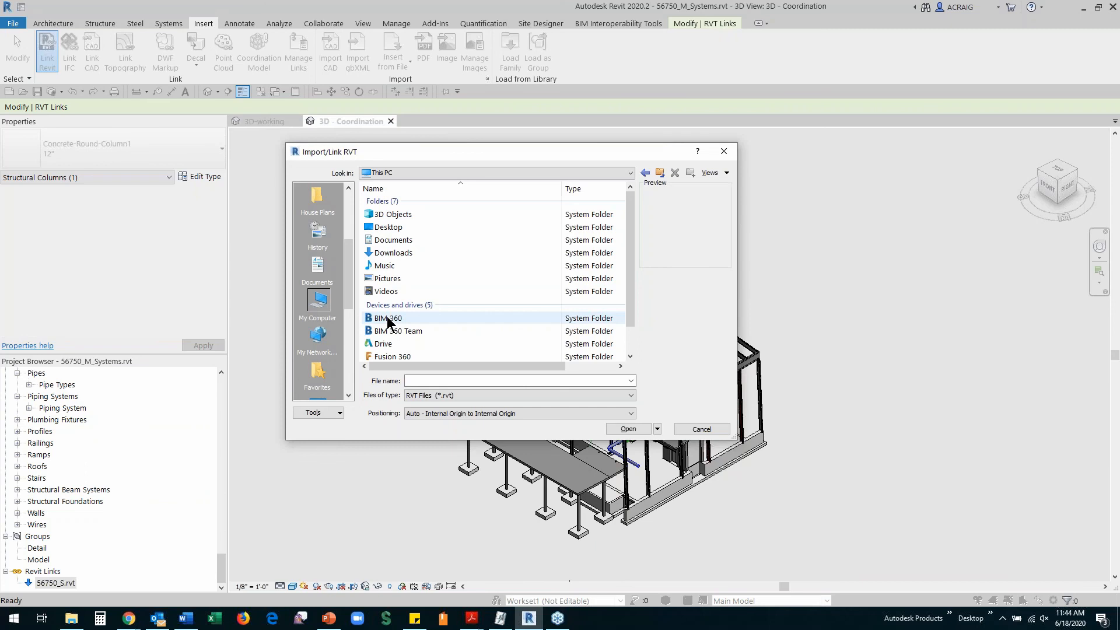
Link 56750_F.rvt from BIM 360 > Hagerman > Webinar project > Project Files > Interiors
left_click(388, 320)
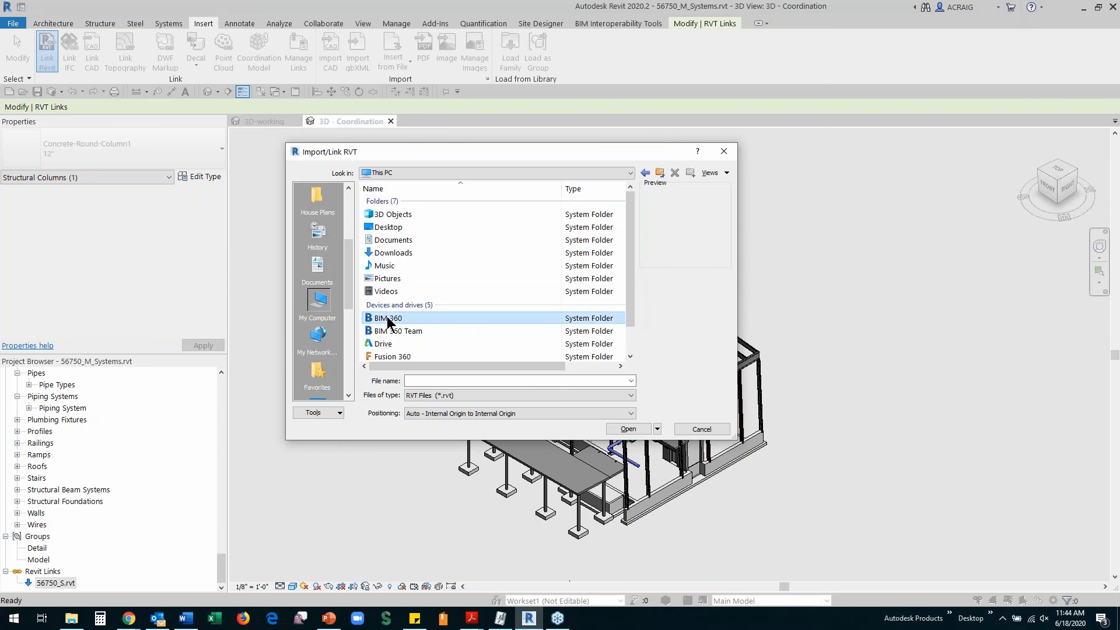
double_click(387, 320)
left_click(375, 207)
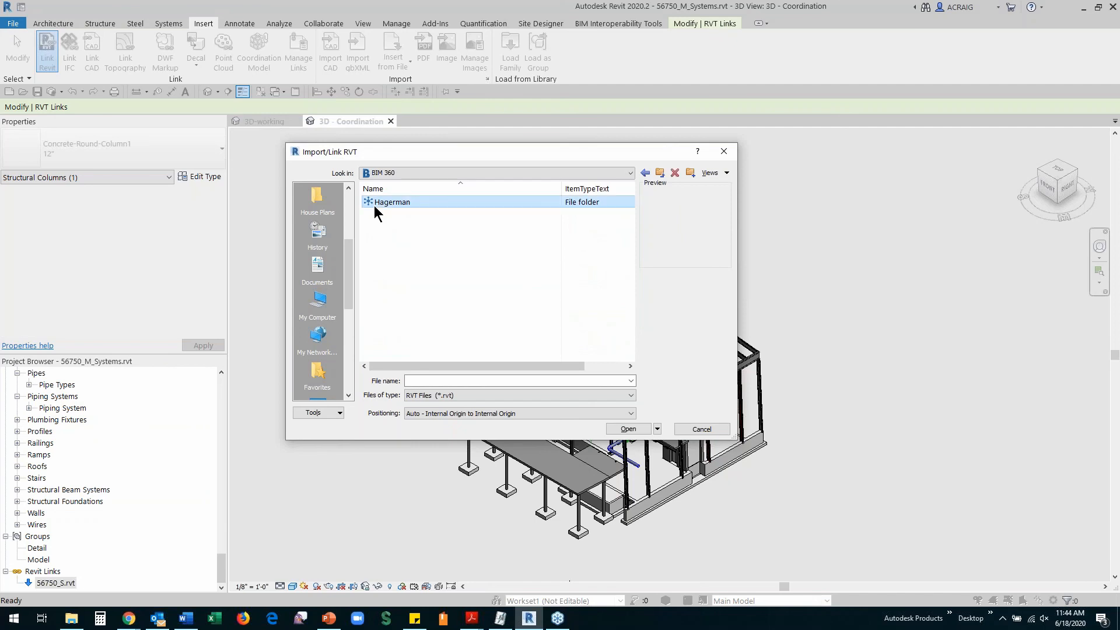
double_click(374, 204)
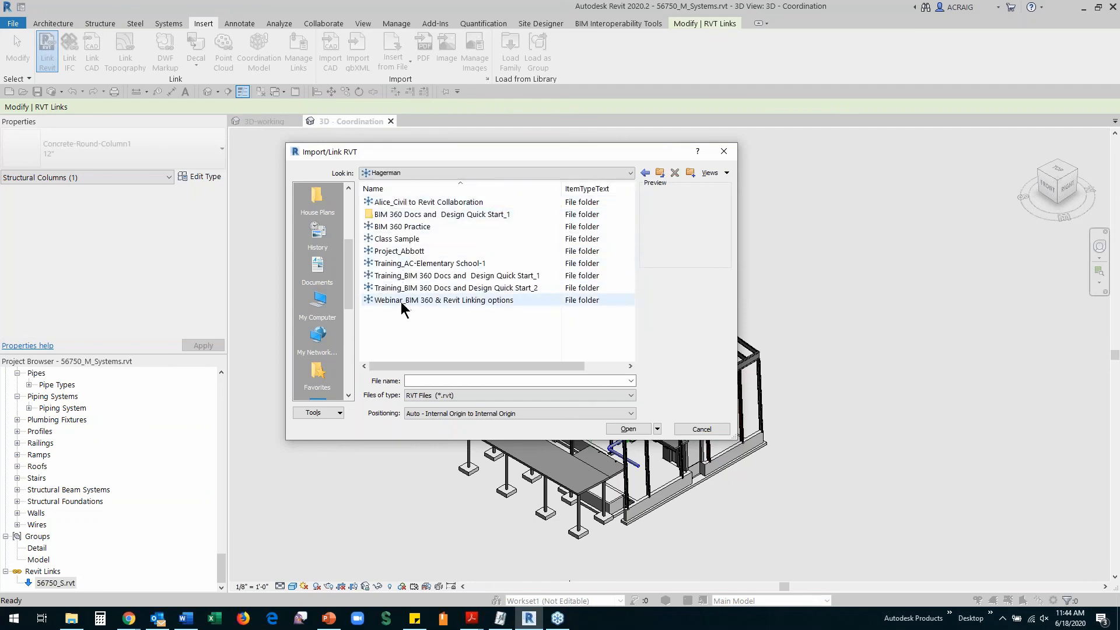
double_click(401, 302)
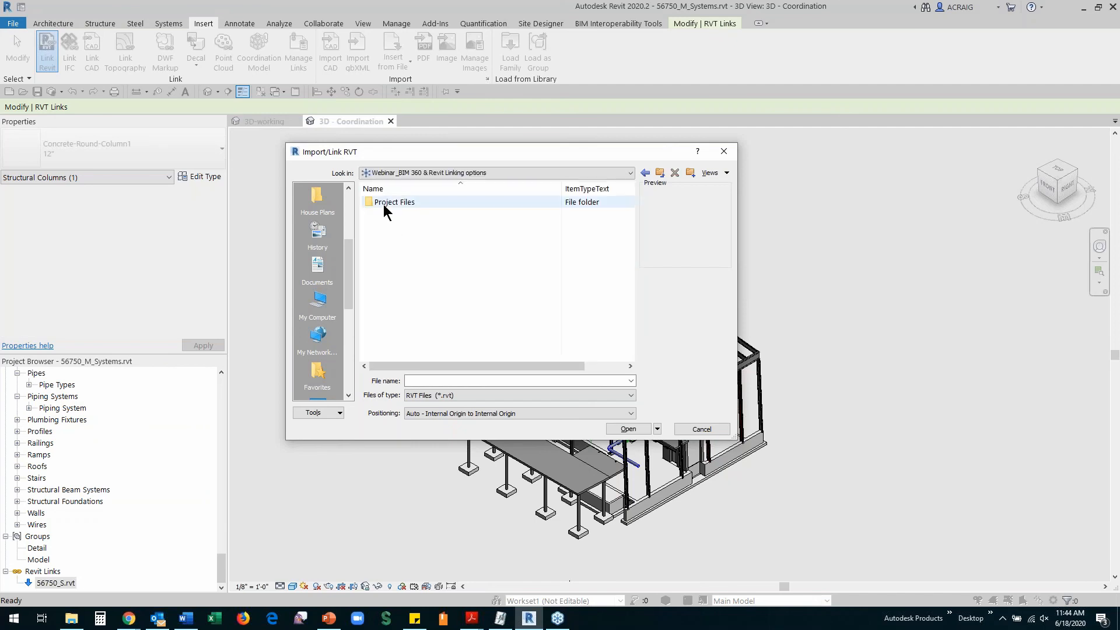
double_click(383, 204)
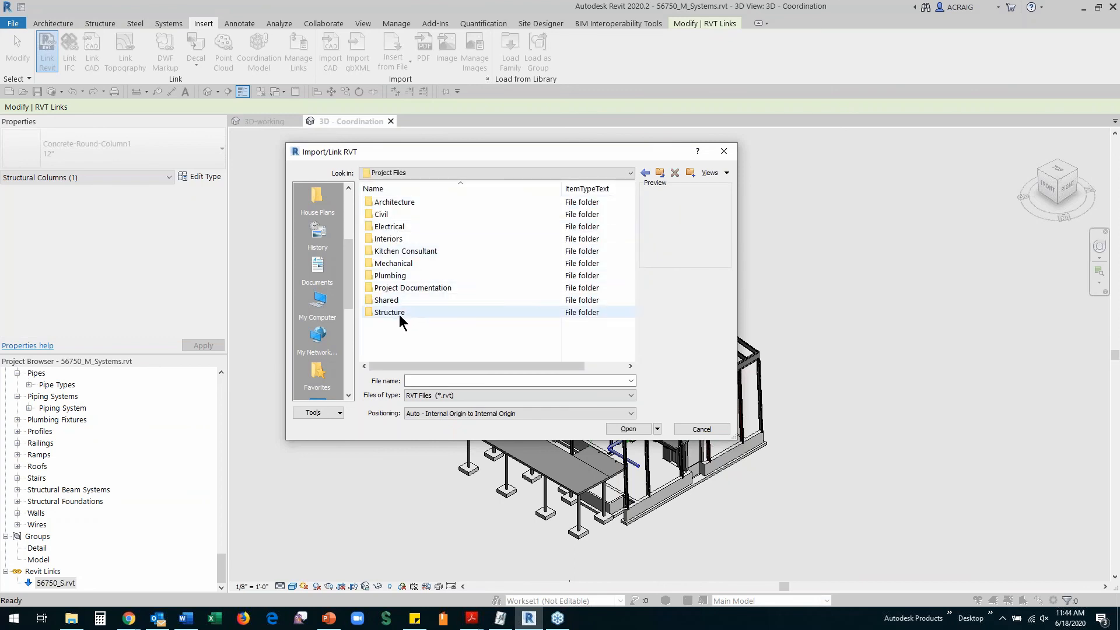
double_click(373, 238)
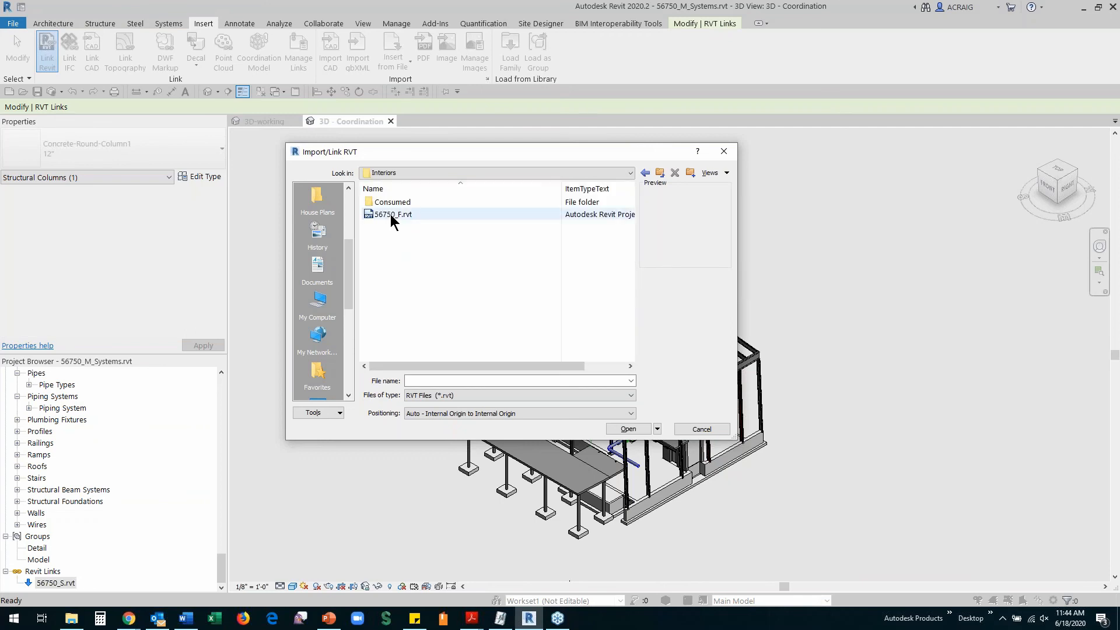
left_click(391, 214)
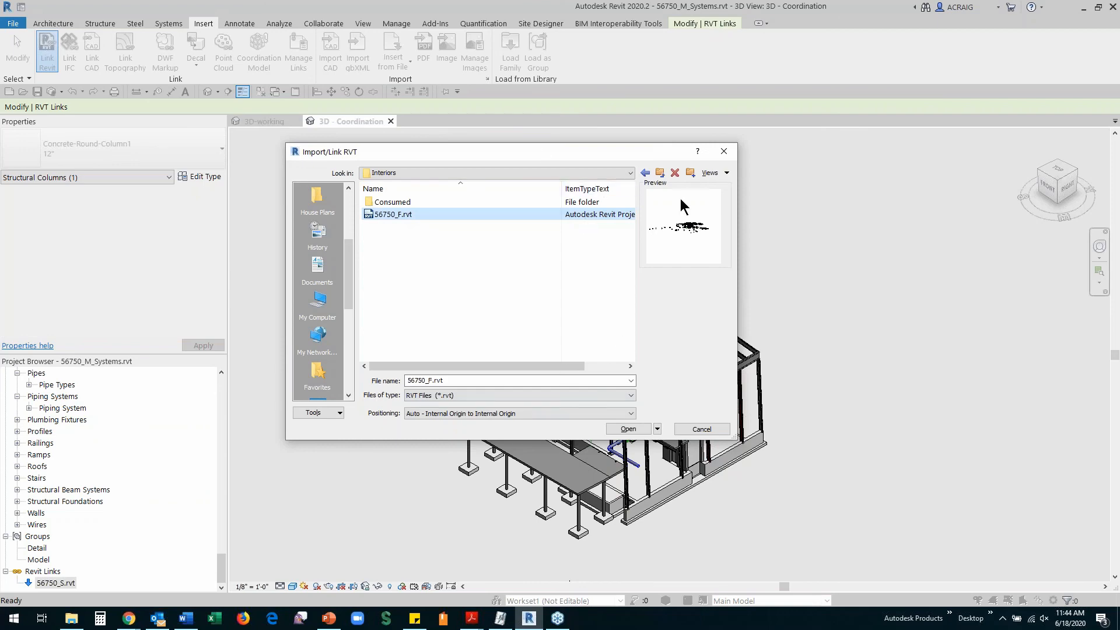
left_click(626, 430)
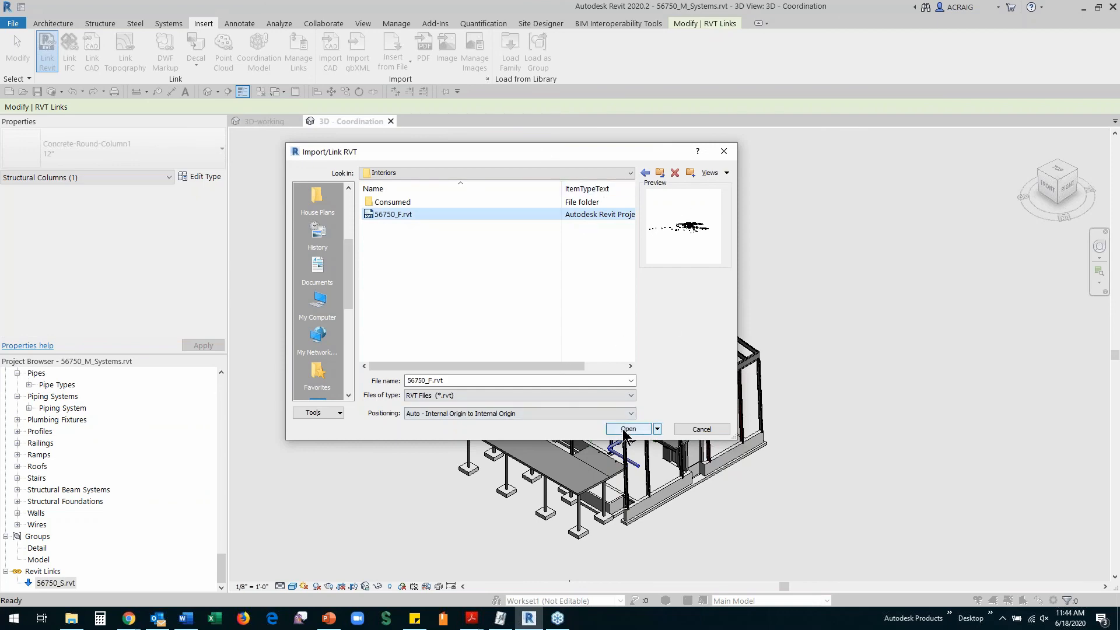
left_click(627, 430)
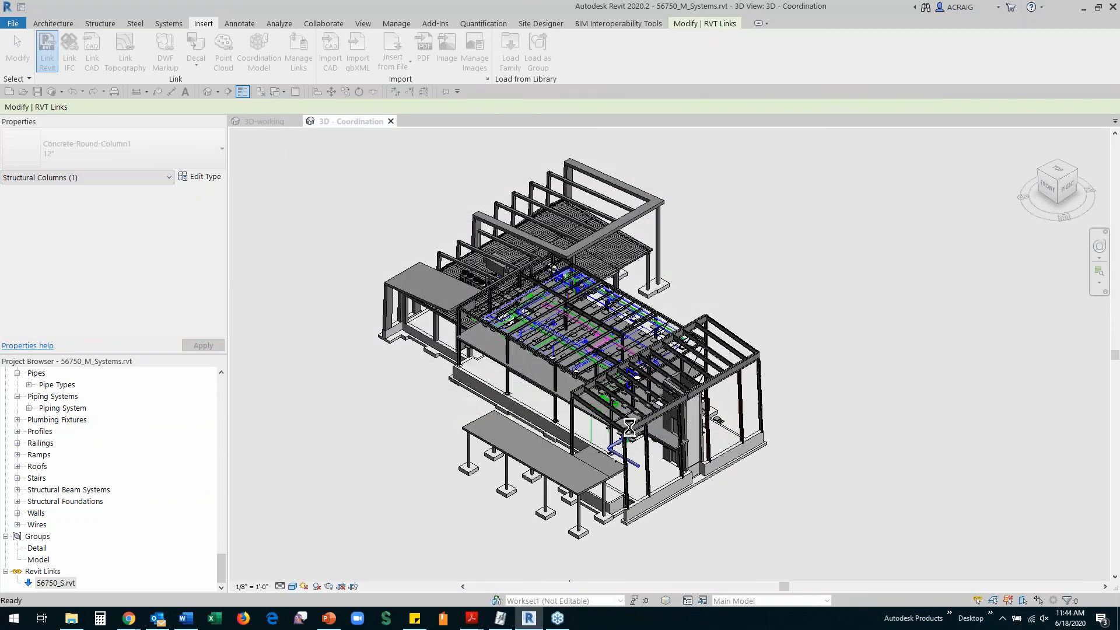